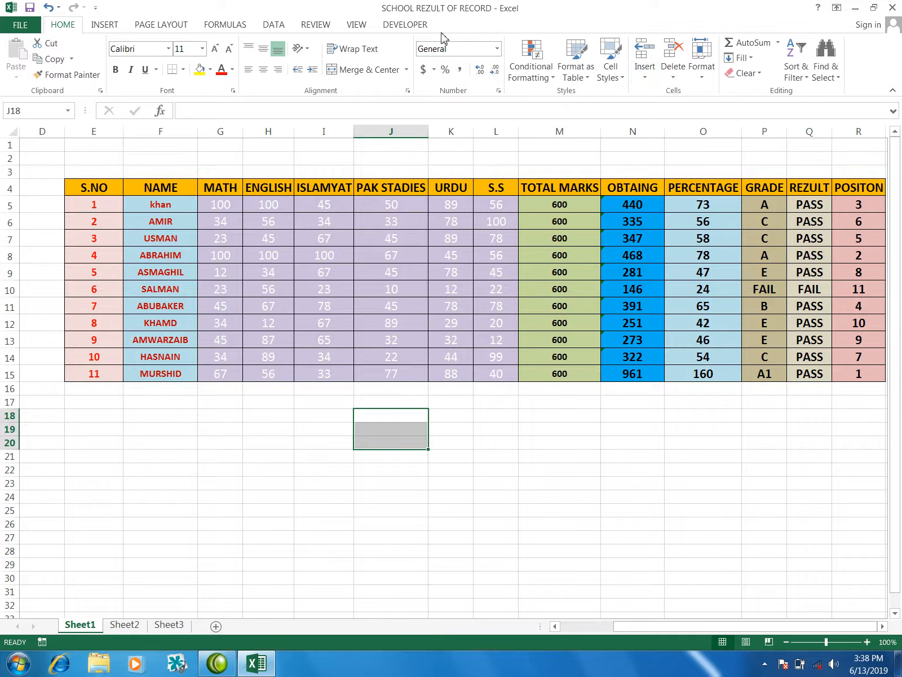
{"action": "left_click", "coordinate": [104, 25]}
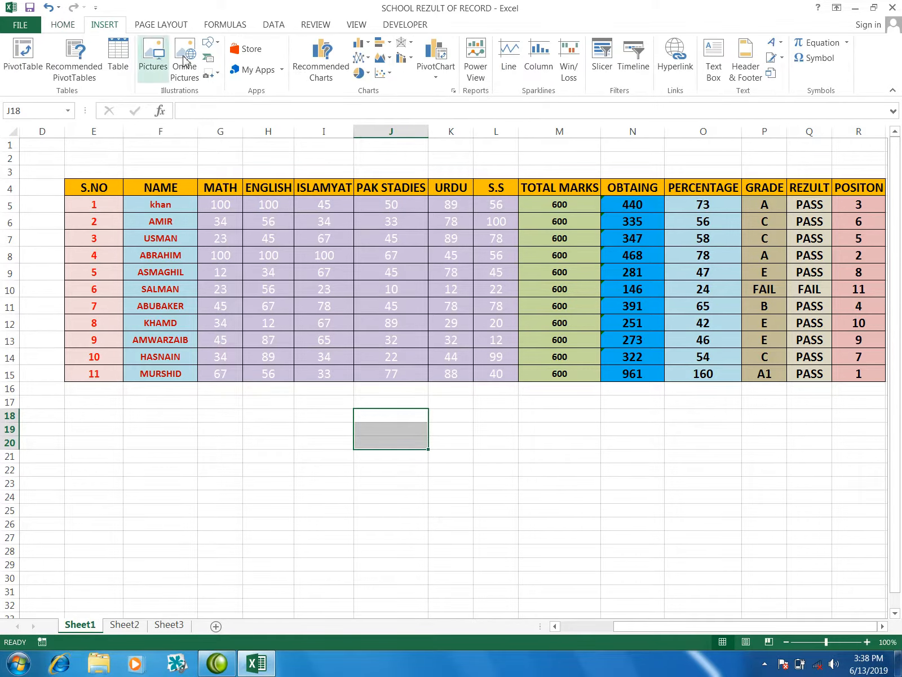
{"action": "left_click", "coordinate": [177, 28]}
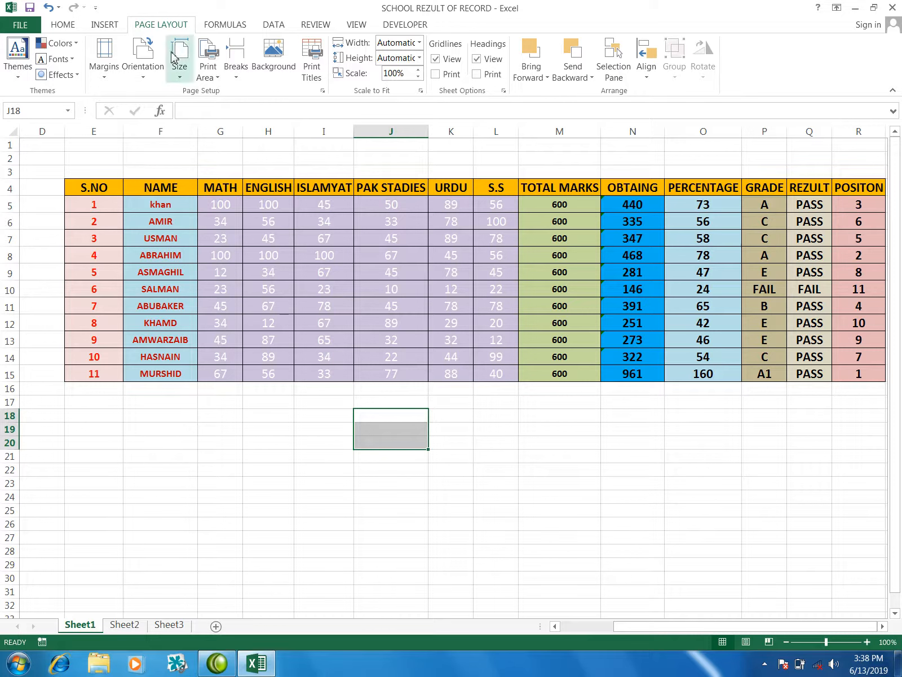
{"action": "left_click_drag", "start_coordinate": [268, 389], "coordinate": [522, 480]}
{"action": "left_click", "coordinate": [511, 482]}
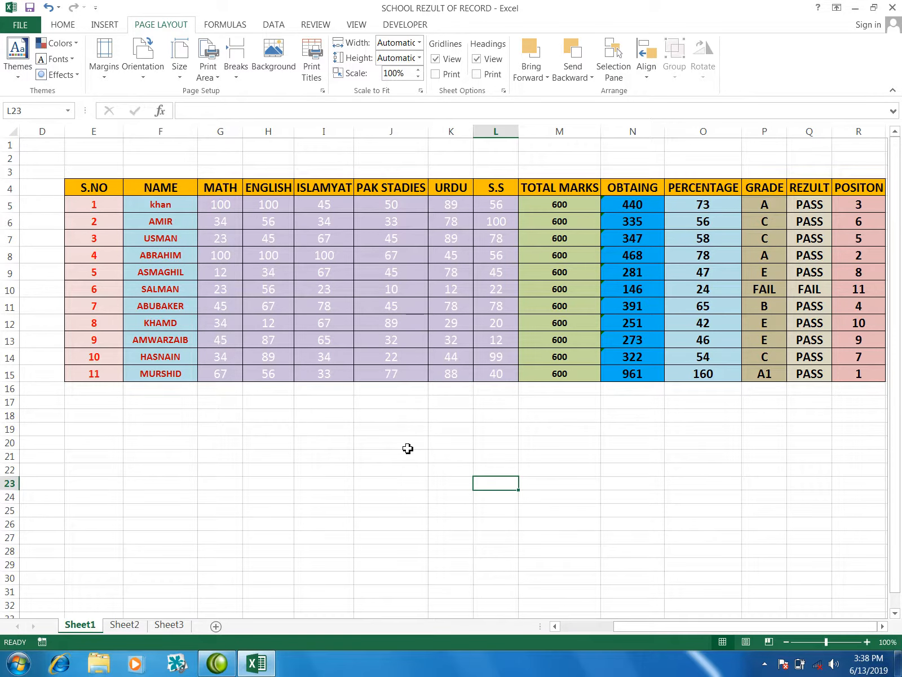
{"action": "left_click", "coordinate": [312, 435]}
{"action": "left_click", "coordinate": [257, 294]}
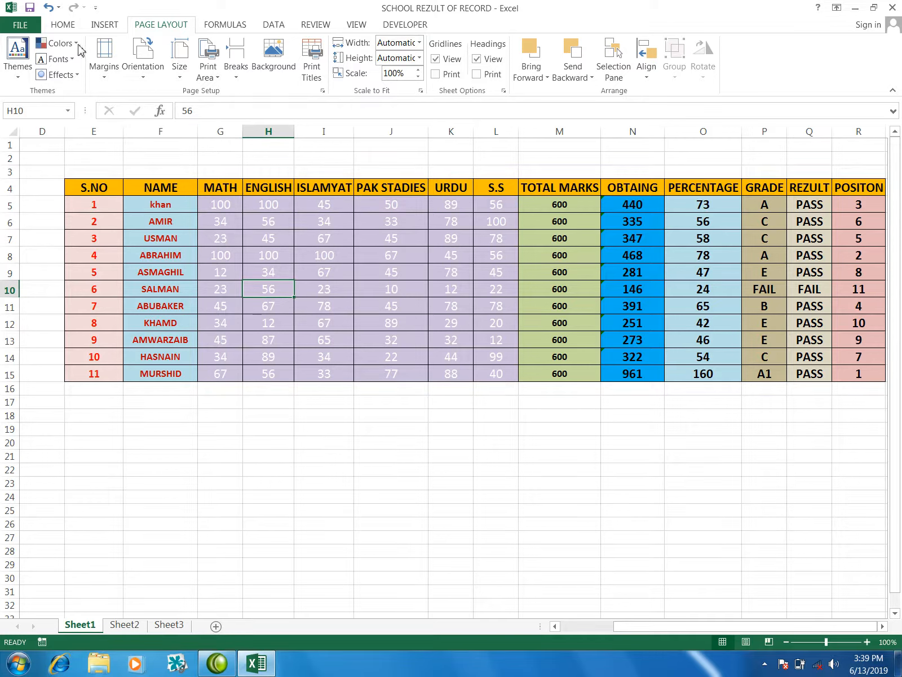
{"action": "left_click", "coordinate": [73, 24]}
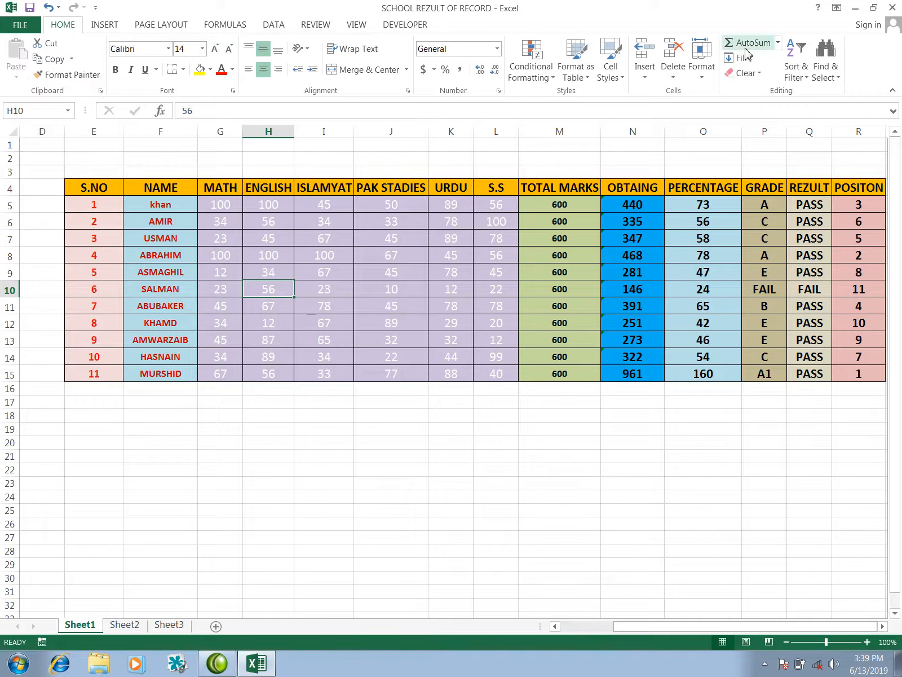
Step: Total the MATH marks in G17 with a SUM formula over G5:G15
{"action": "left_click", "coordinate": [227, 402]}
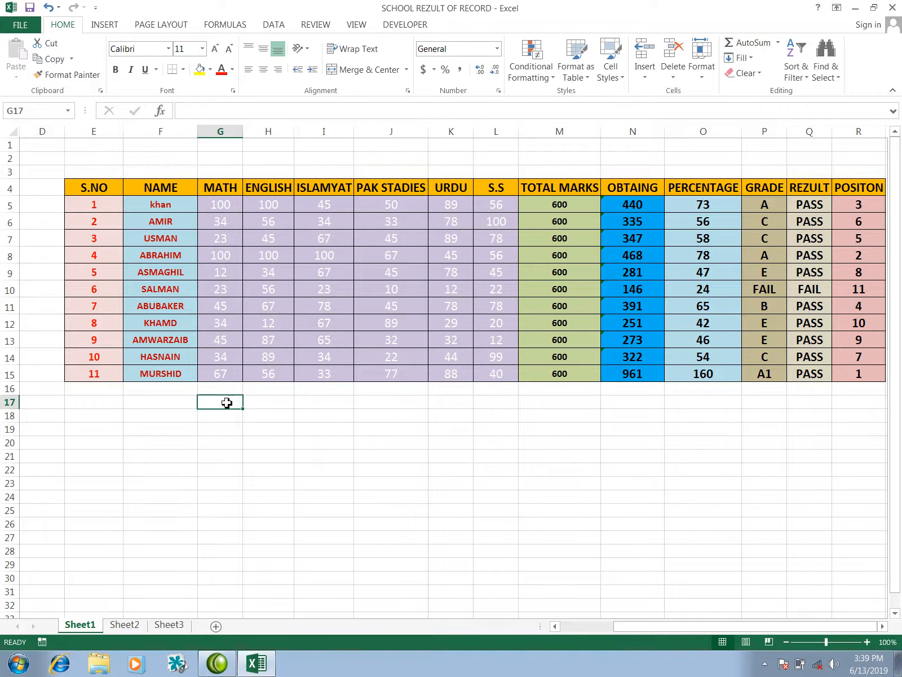
{"action": "type", "text": "=sum"}
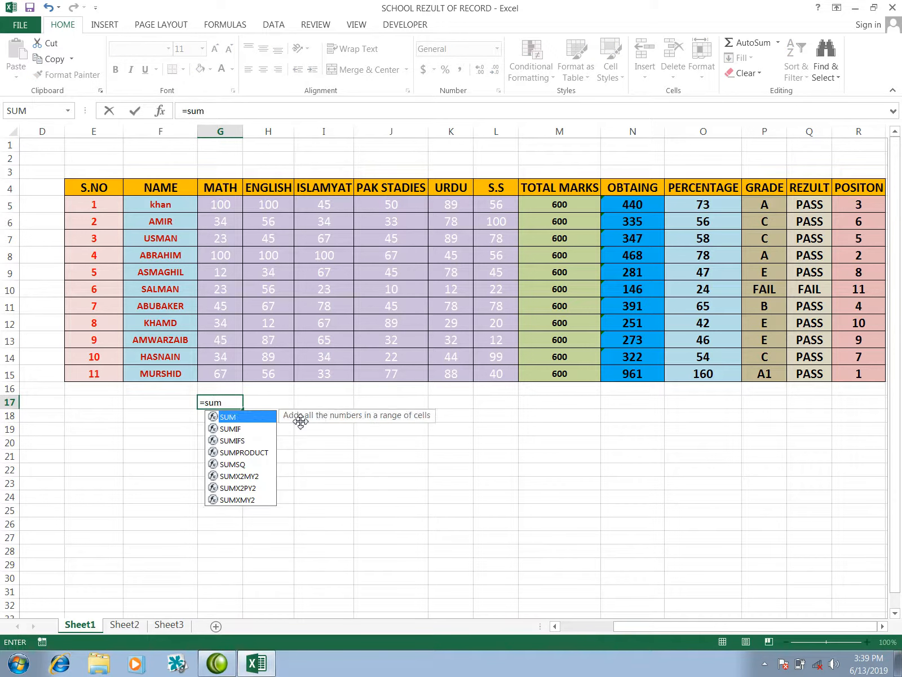
{"action": "key", "text": "Tab"}
{"action": "left_click_drag", "start_coordinate": [220, 205], "coordinate": [221, 366]}
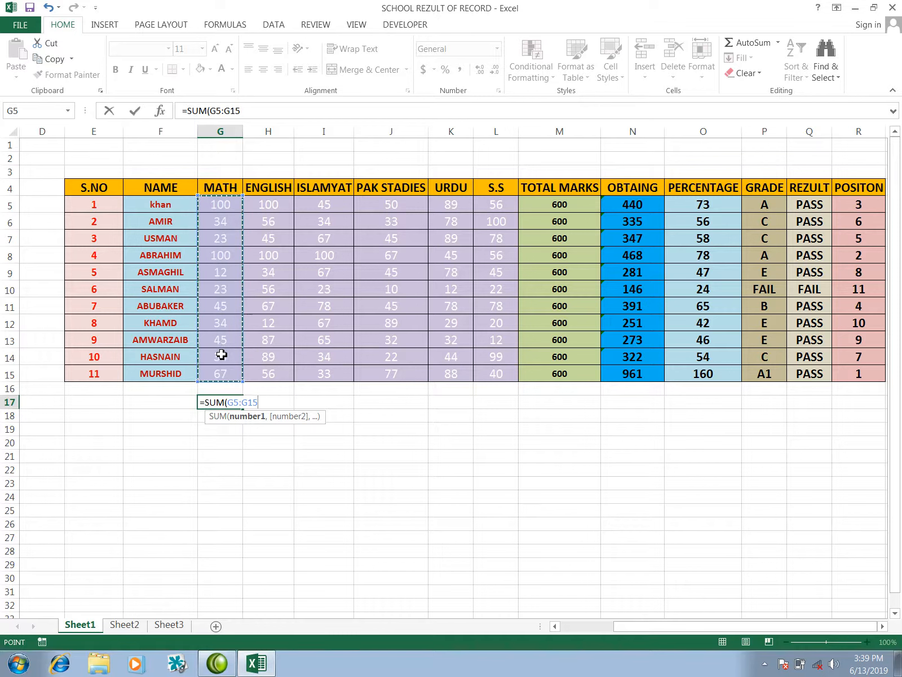
{"action": "type", "text": ")"}
{"action": "key", "text": "Return"}
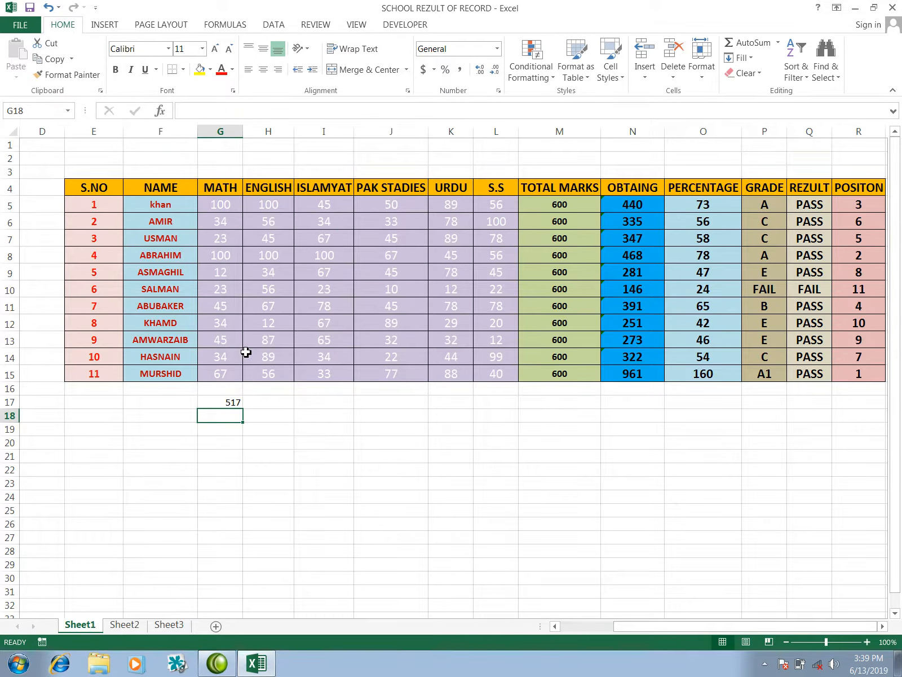
Step: Use AutoSum to total the ENGLISH and ISLAMYAT columns in H16 and I16
{"action": "left_click_drag", "start_coordinate": [273, 212], "coordinate": [271, 383]}
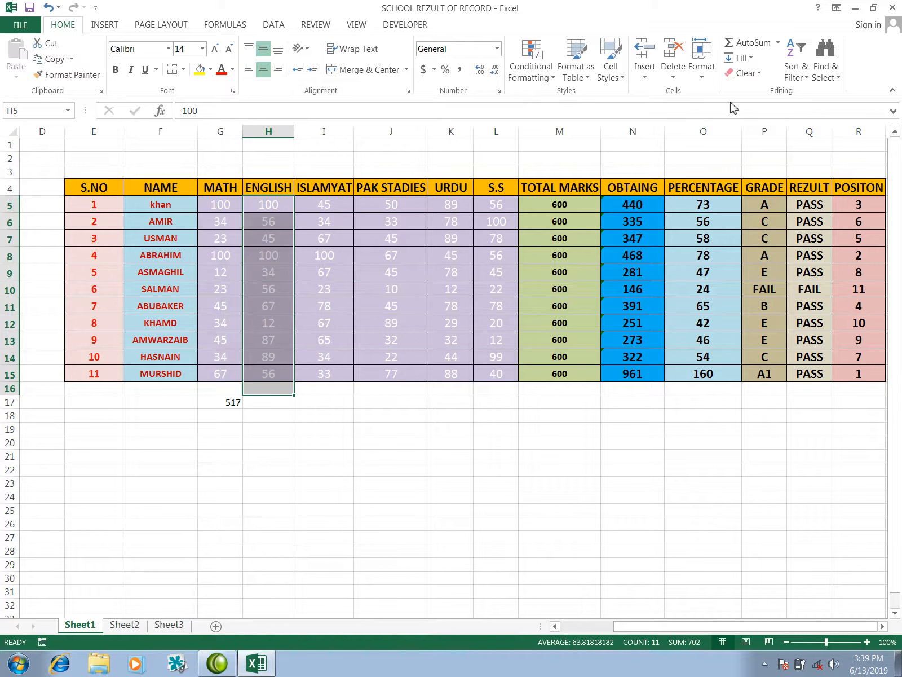
{"action": "left_click", "coordinate": [756, 43]}
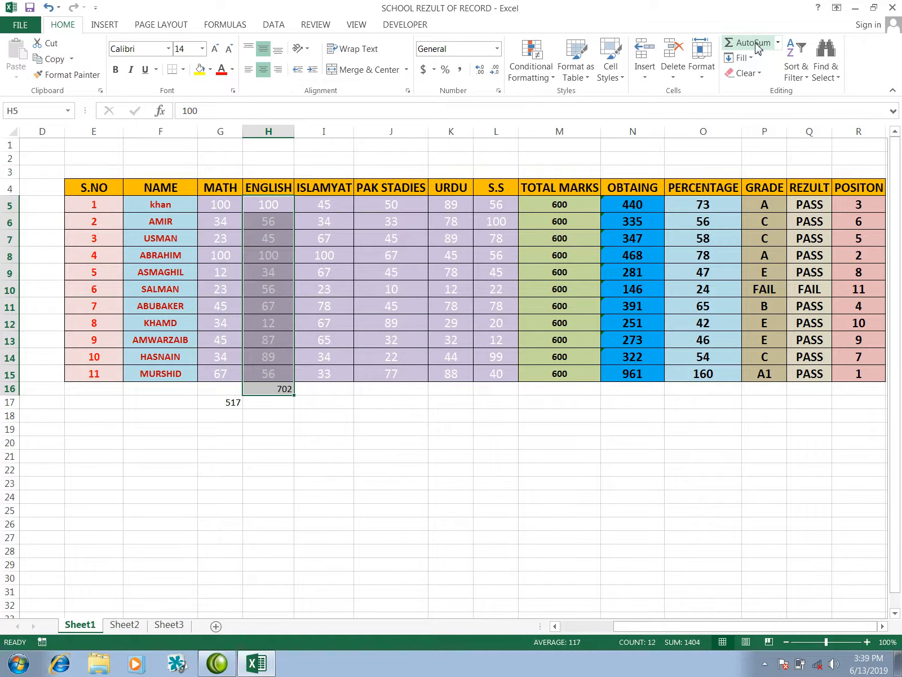
{"action": "left_click", "coordinate": [403, 363]}
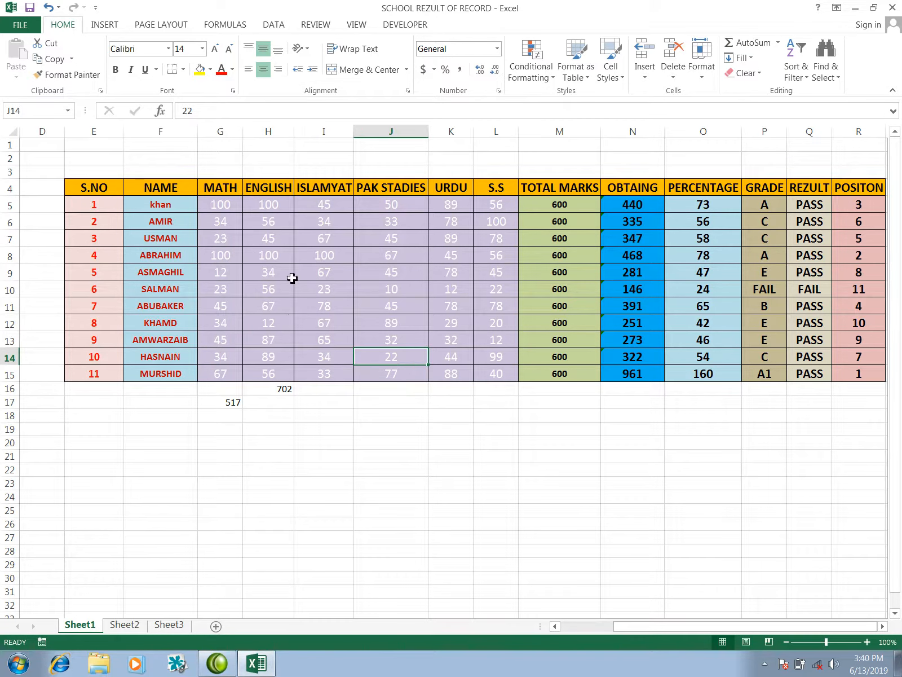
{"action": "left_click_drag", "start_coordinate": [326, 205], "coordinate": [342, 388]}
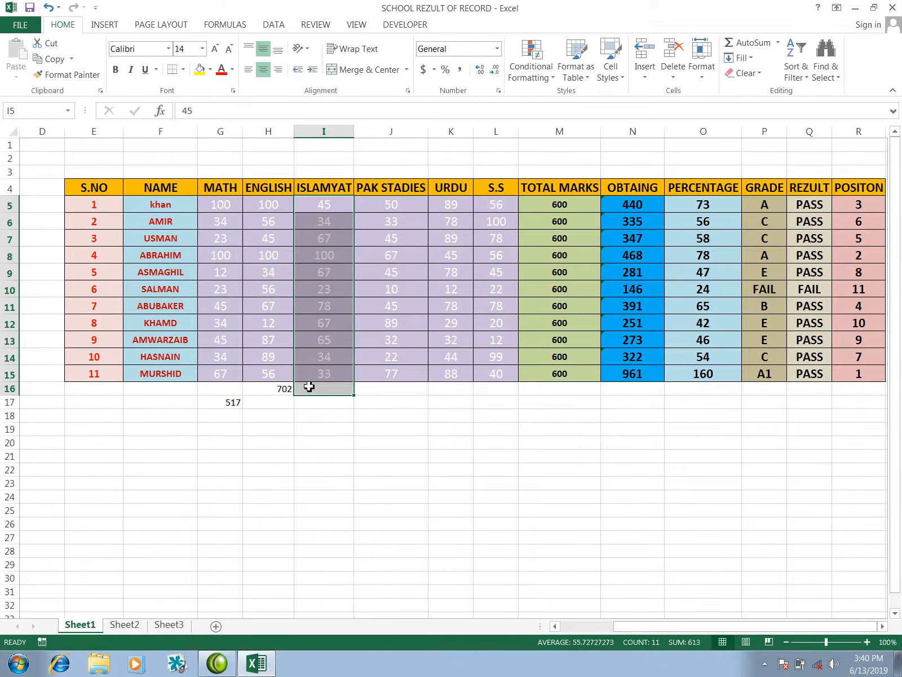
{"action": "key", "text": "alt+equal"}
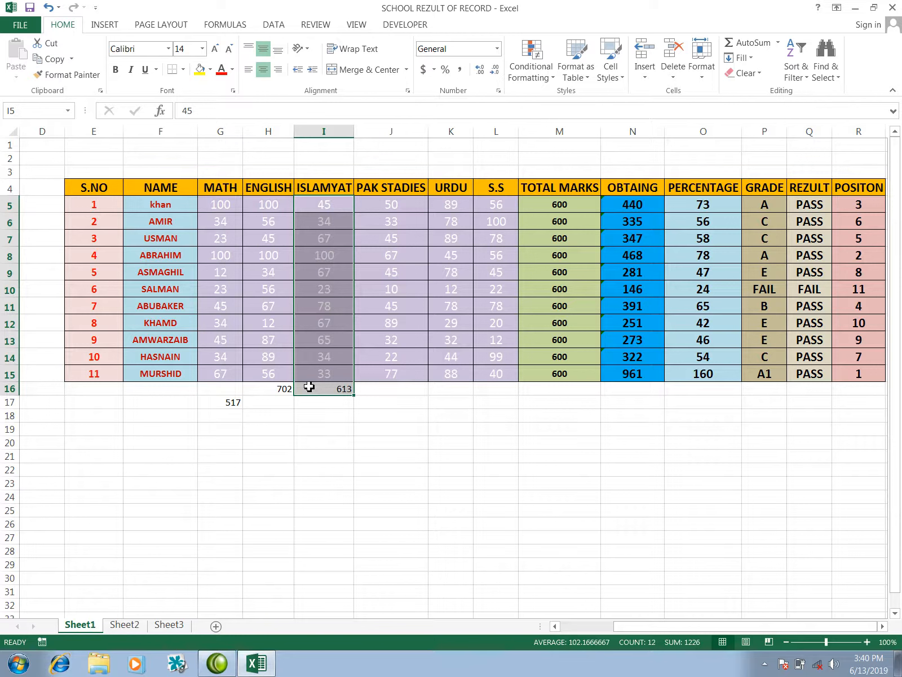
{"action": "left_click", "coordinate": [310, 397]}
{"action": "left_click", "coordinate": [353, 389]}
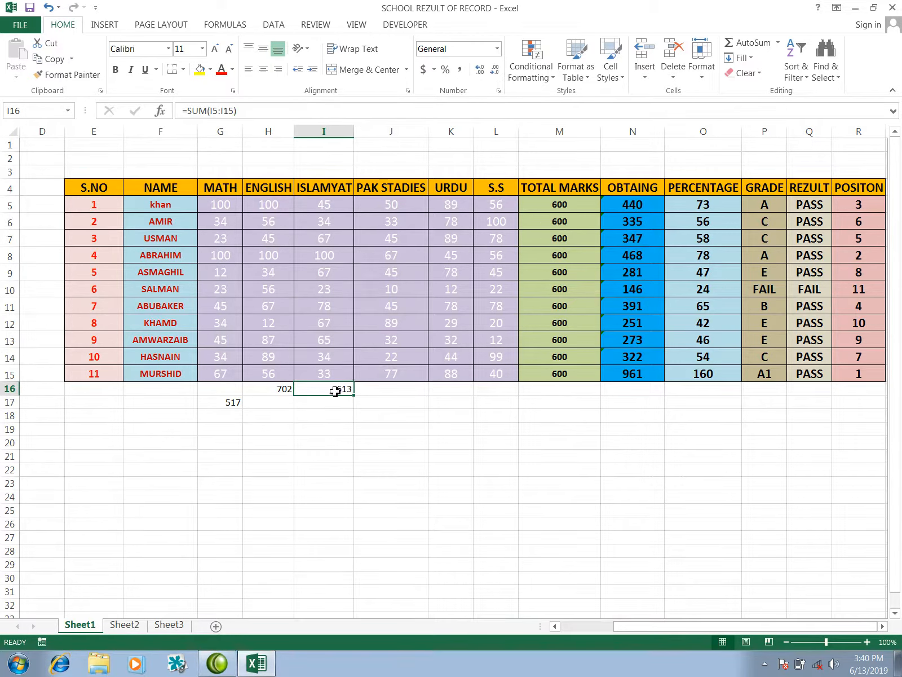
Step: Clear the column totals from the range G16:I19 beneath the marks table
{"action": "left_click", "coordinate": [394, 389]}
{"action": "left_click_drag", "start_coordinate": [218, 390], "coordinate": [352, 435]}
{"action": "key", "text": "Delete"}
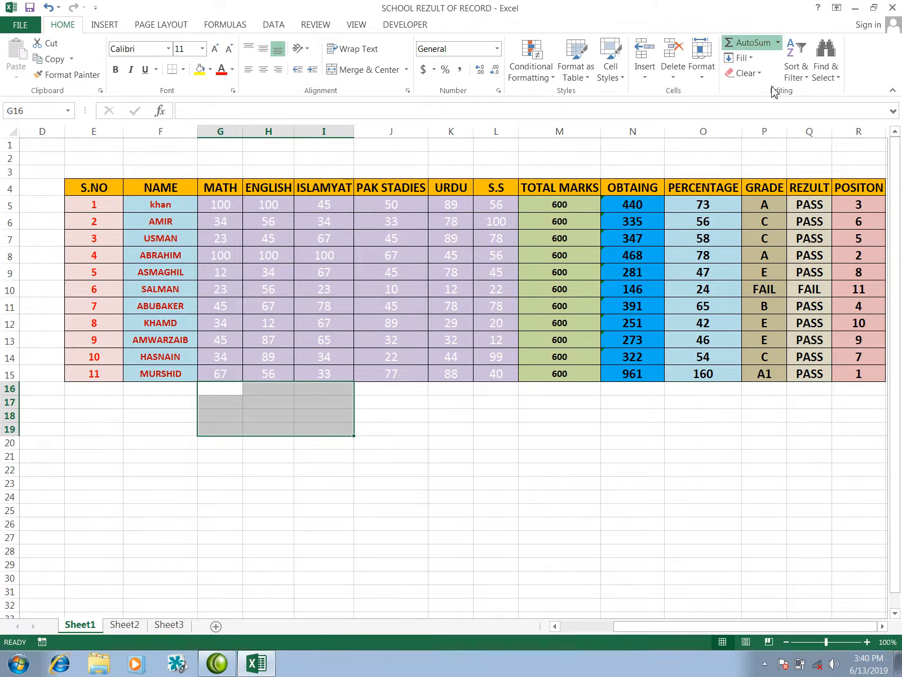
Step: Average the MATH marks in G16 with an AVERAGE formula over G5:G15
{"action": "left_click", "coordinate": [232, 398]}
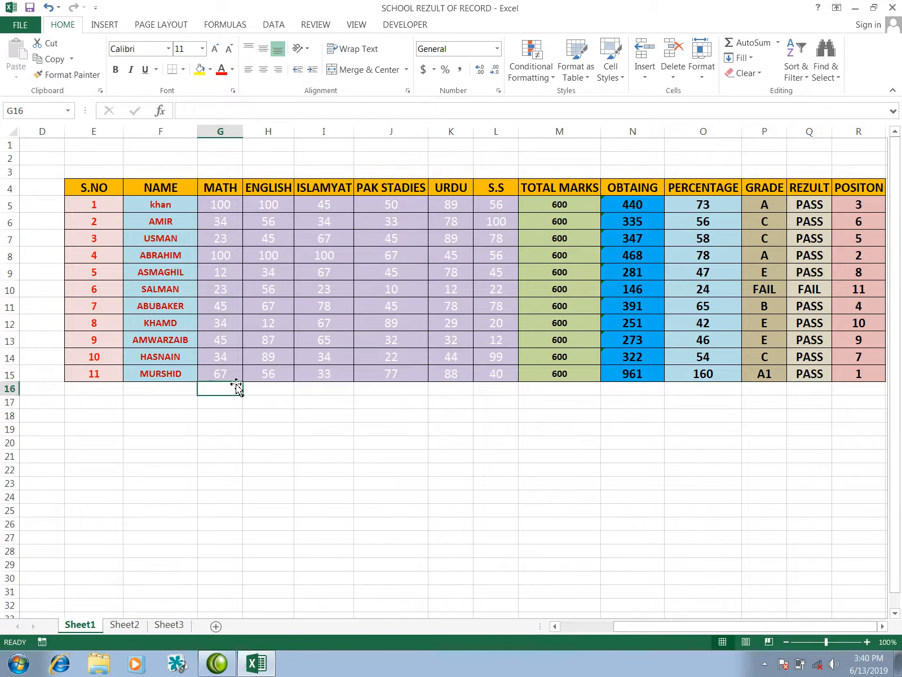
{"action": "type", "text": "=av"}
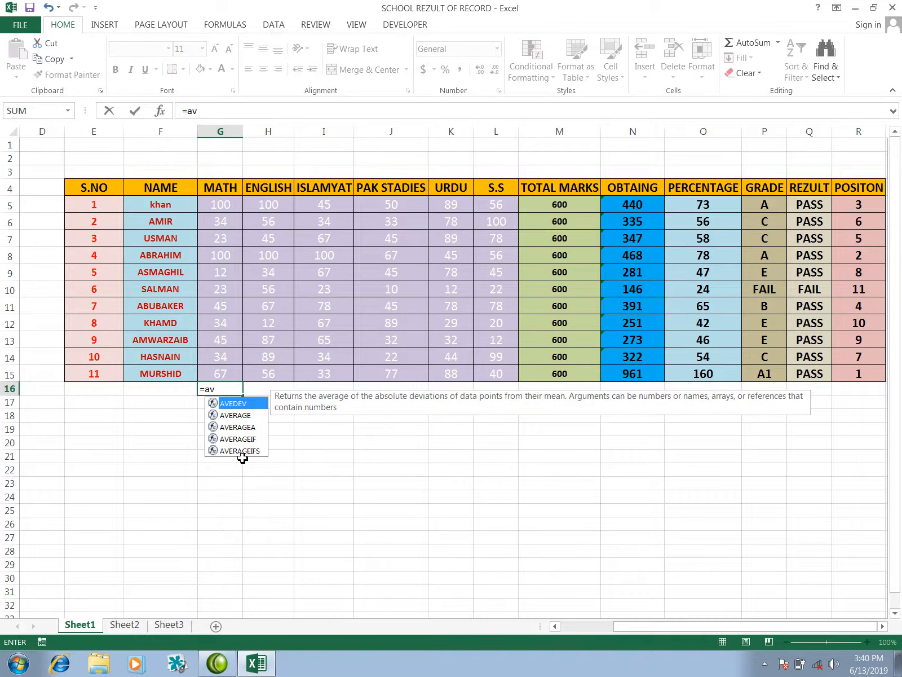
{"action": "left_click", "coordinate": [225, 416]}
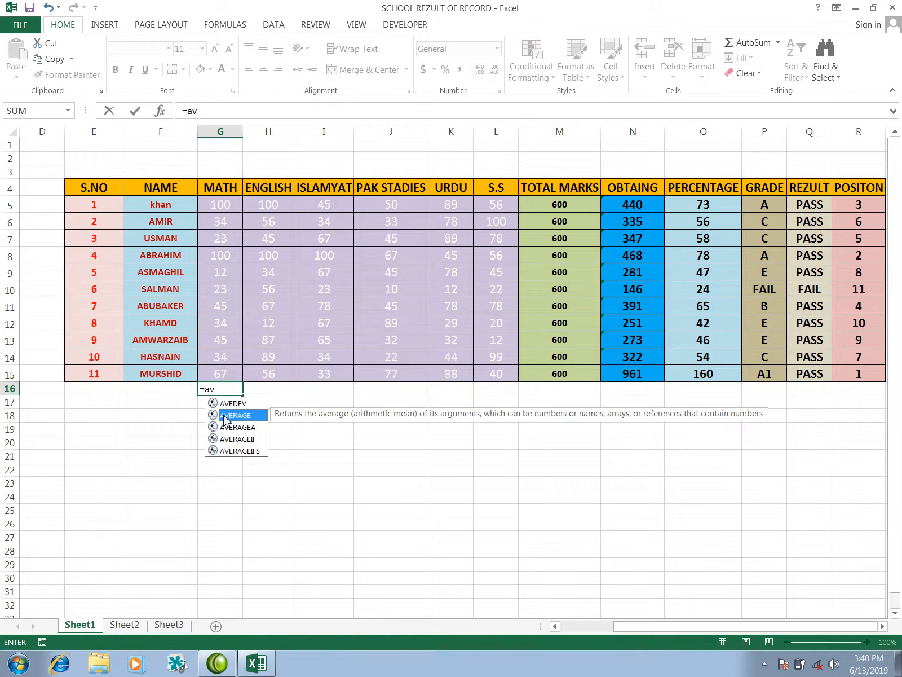
{"action": "double_click", "coordinate": [225, 416]}
{"action": "left_click_drag", "start_coordinate": [222, 201], "coordinate": [224, 370]}
{"action": "type", "text": ")"}
{"action": "key", "text": "Return"}
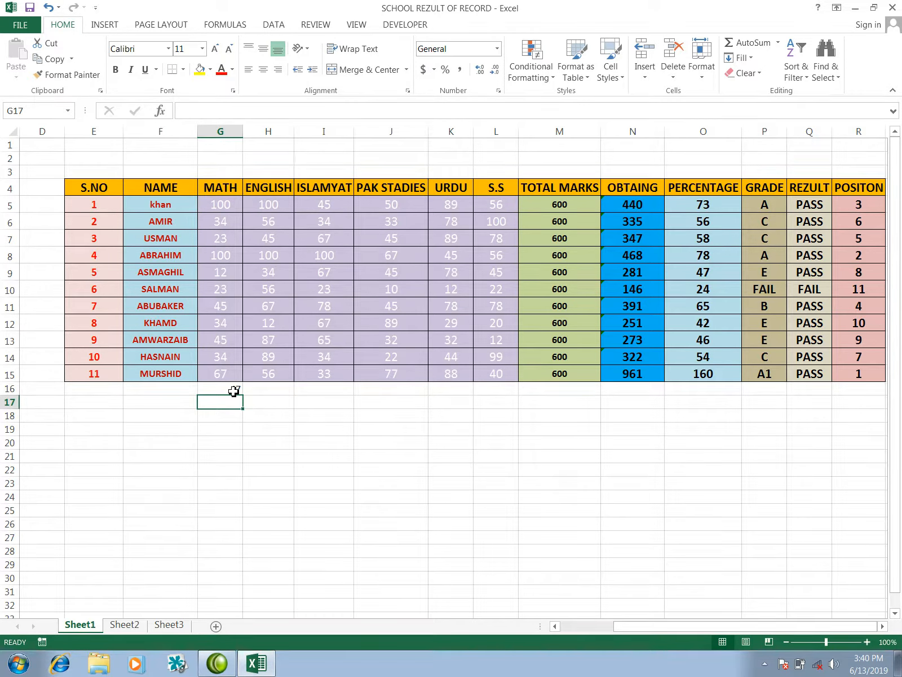
Step: Add the average of the ENGLISH marks in H16 using AutoSum's Average option
{"action": "left_click_drag", "start_coordinate": [266, 204], "coordinate": [278, 390]}
{"action": "left_click", "coordinate": [778, 42]}
{"action": "left_click", "coordinate": [787, 73]}
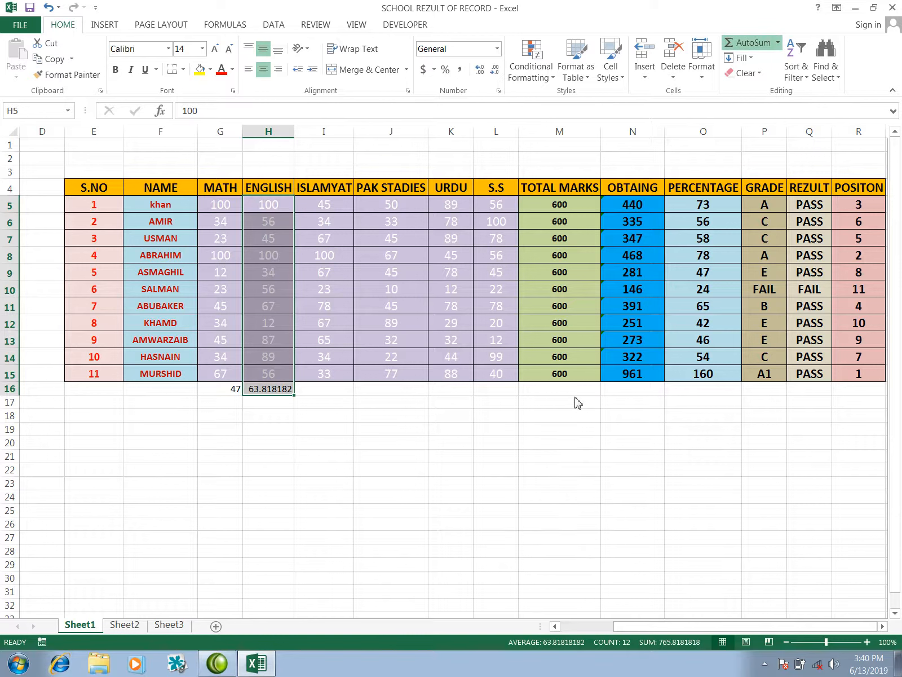
Step: Find the highest OBTAING mark in N16 with a MAX formula over N5:N15
{"action": "left_click", "coordinate": [627, 392]}
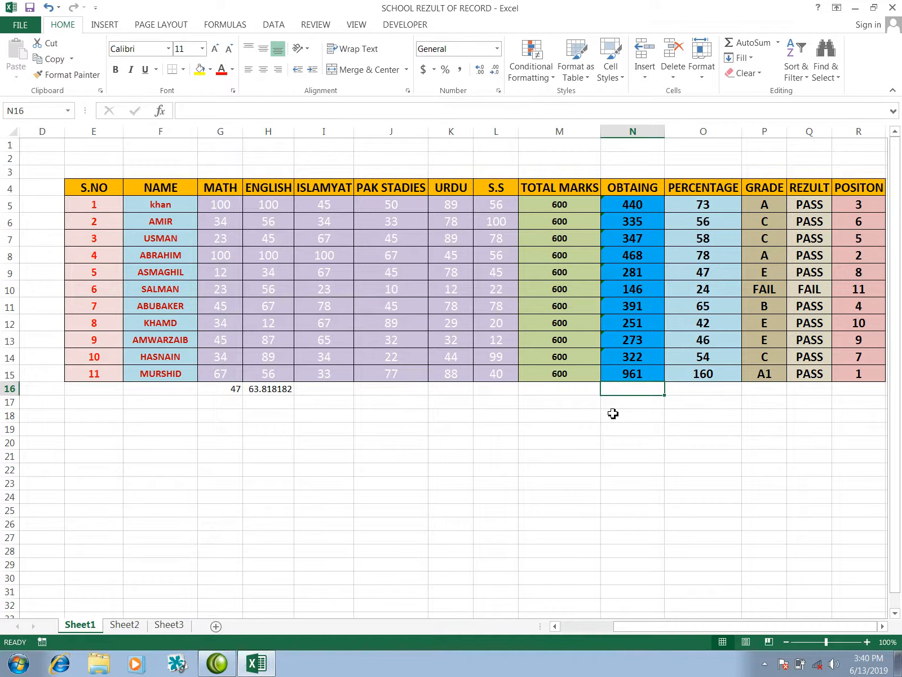
{"action": "type", "text": "=max"}
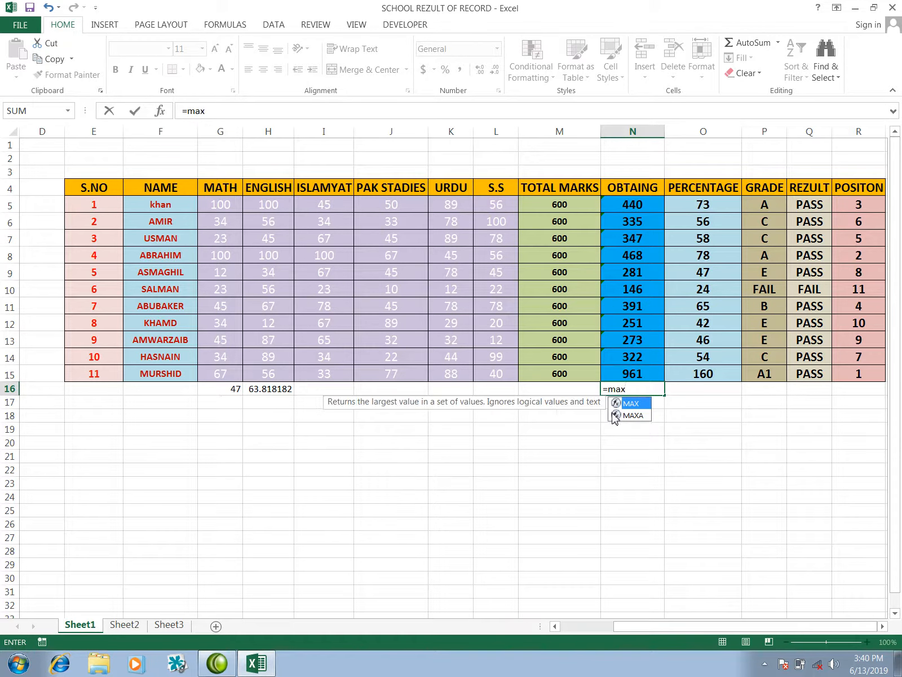
{"action": "key", "text": "Tab"}
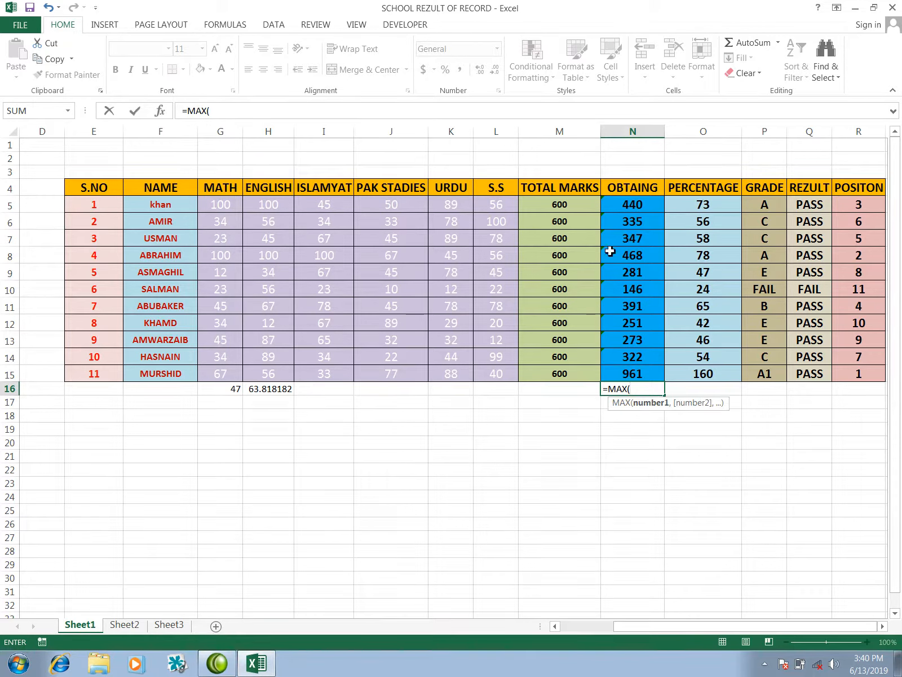
{"action": "left_click_drag", "start_coordinate": [618, 202], "coordinate": [636, 369]}
{"action": "type", "text": ")"}
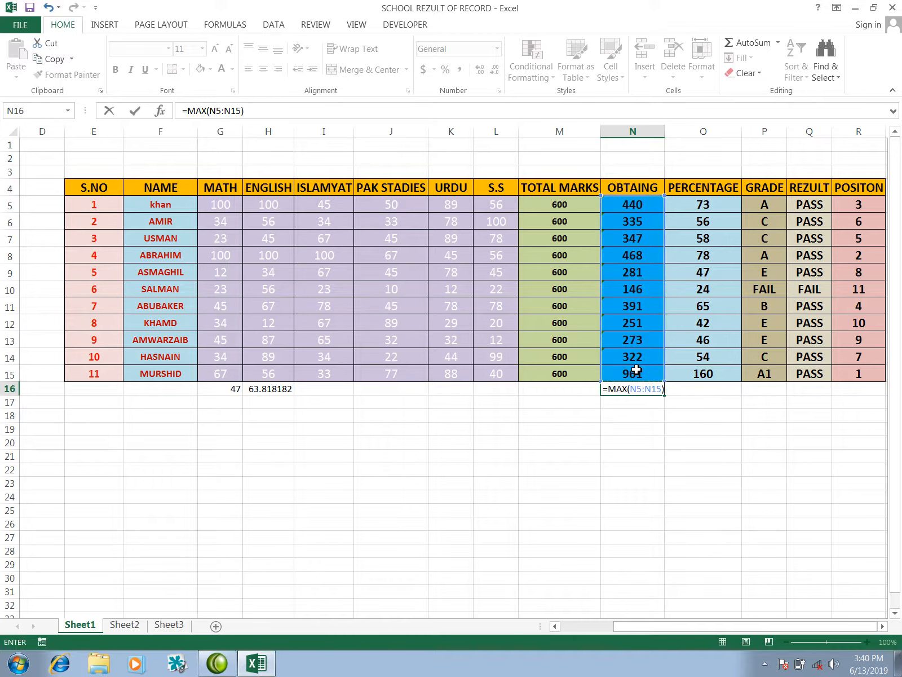
{"action": "key", "text": "Return"}
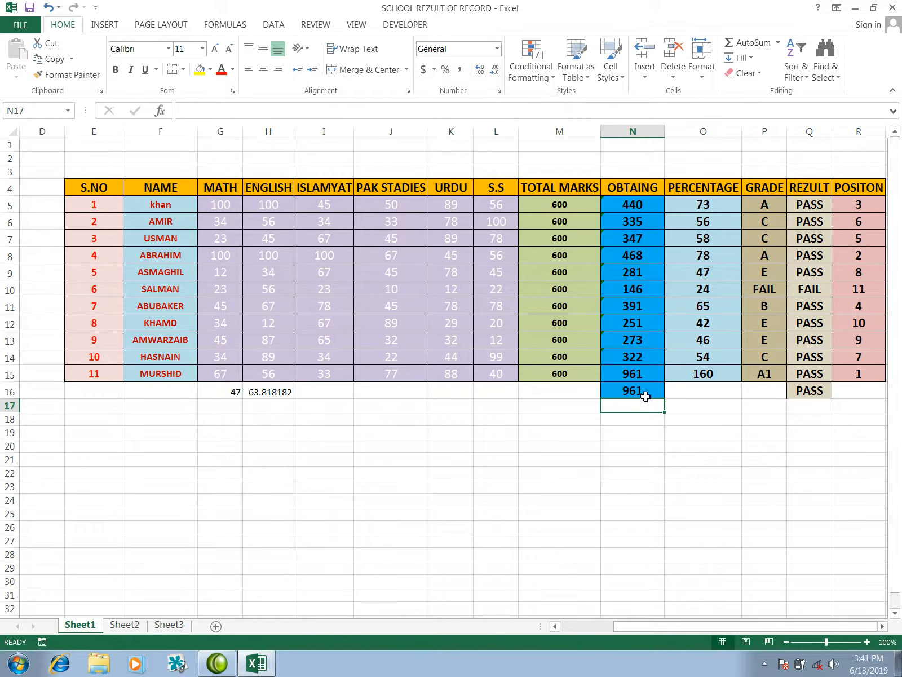
Step: Clear N16 and insert the OBTAING column's maximum there again using AutoSum's Max option
{"action": "left_click", "coordinate": [644, 392]}
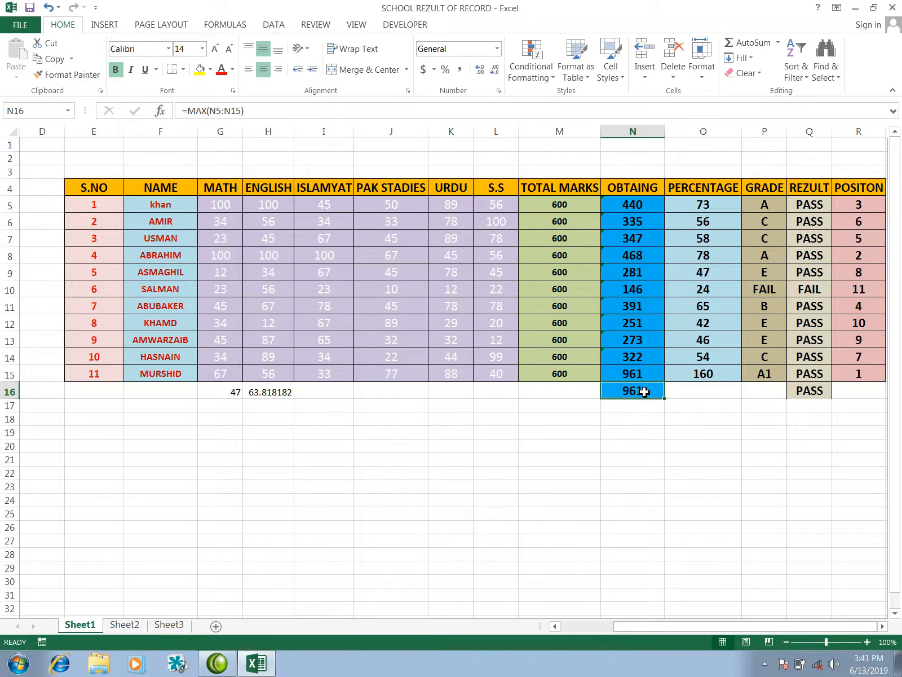
{"action": "key", "text": "Delete"}
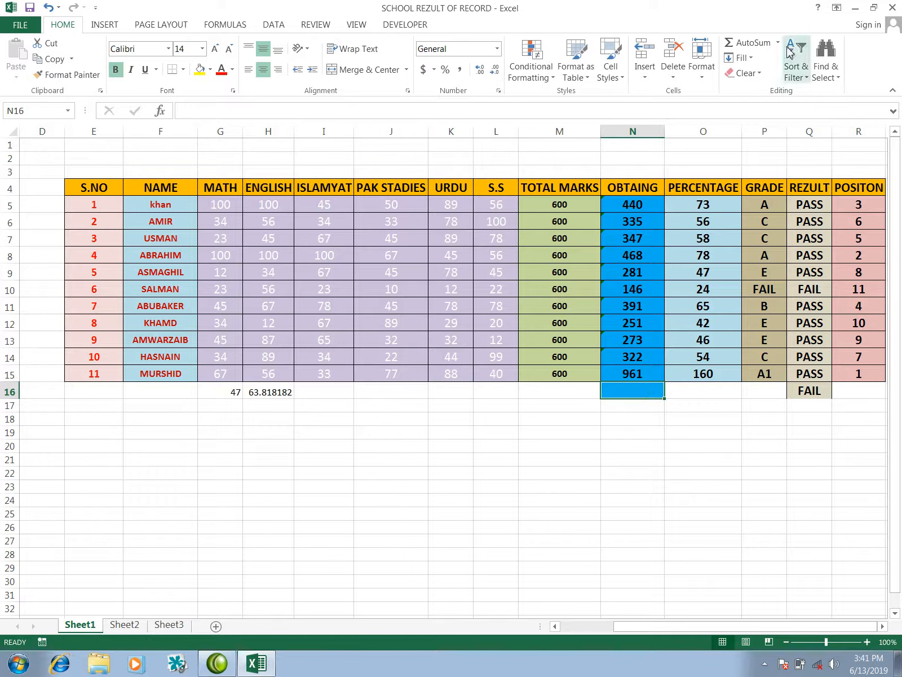
{"action": "left_click_drag", "start_coordinate": [646, 206], "coordinate": [646, 392]}
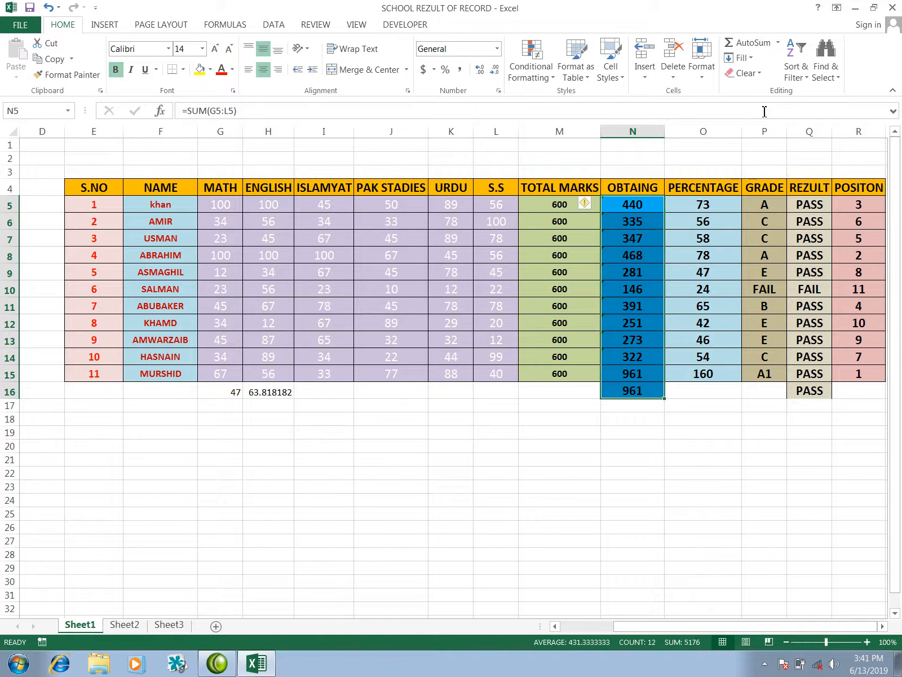
{"action": "left_click", "coordinate": [656, 402]}
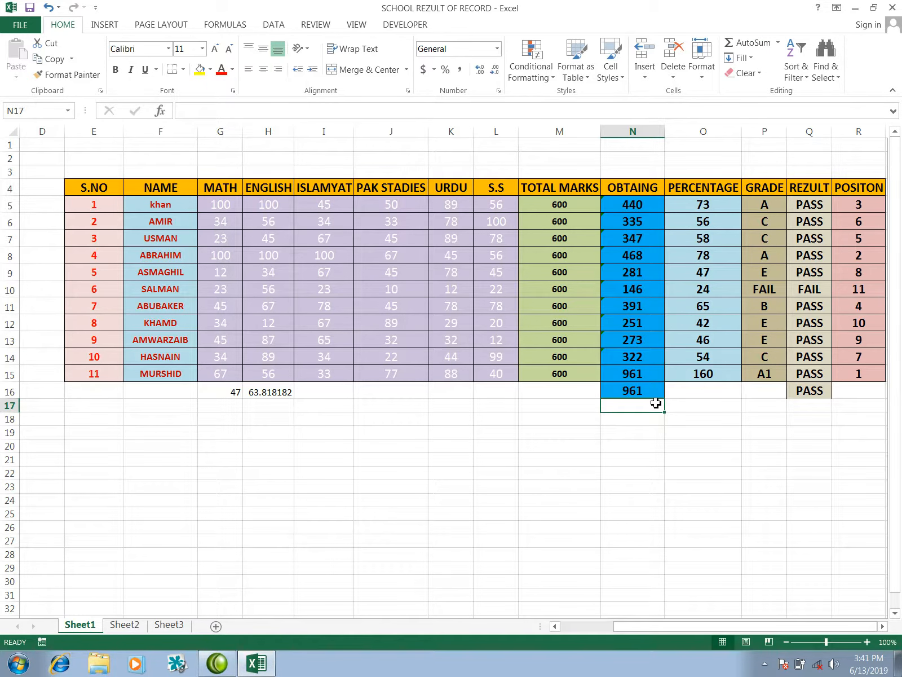
Step: Clear the MAX formula from N16 below the OBTAING column
{"action": "left_click", "coordinate": [641, 393]}
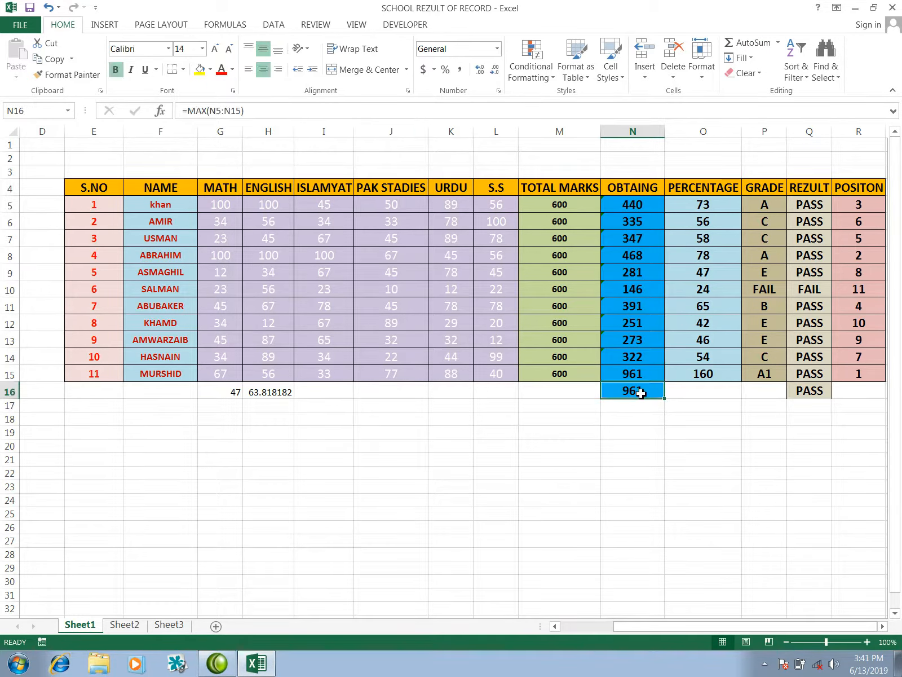
{"action": "double_click", "coordinate": [642, 393]}
{"action": "left_click", "coordinate": [687, 428]}
{"action": "left_click", "coordinate": [656, 388]}
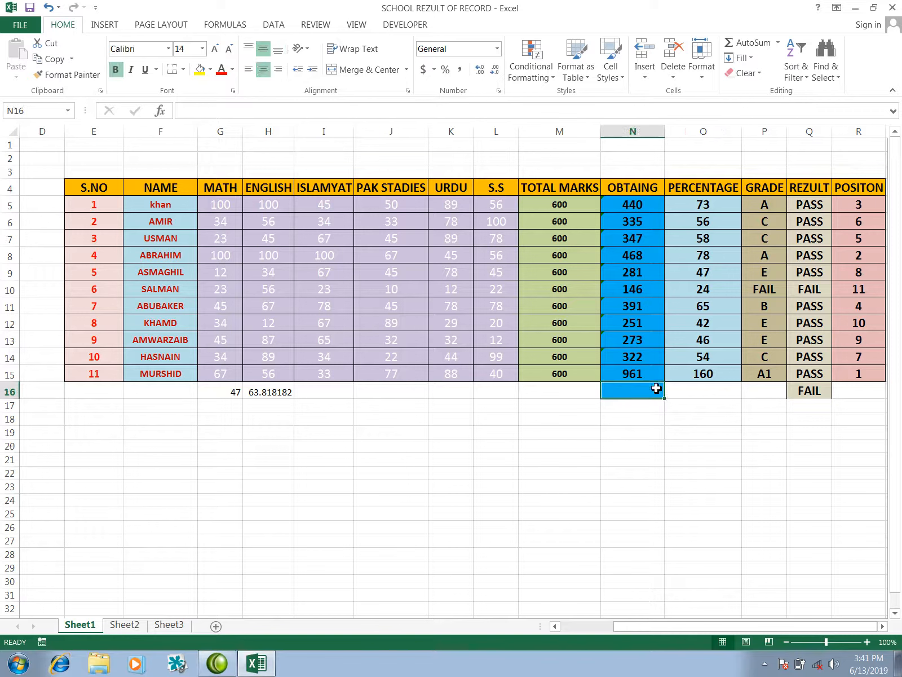
Step: Find the lowest OBTAING mark in N16 with a MIN formula over N5:N15
{"action": "type", "text": "=min"}
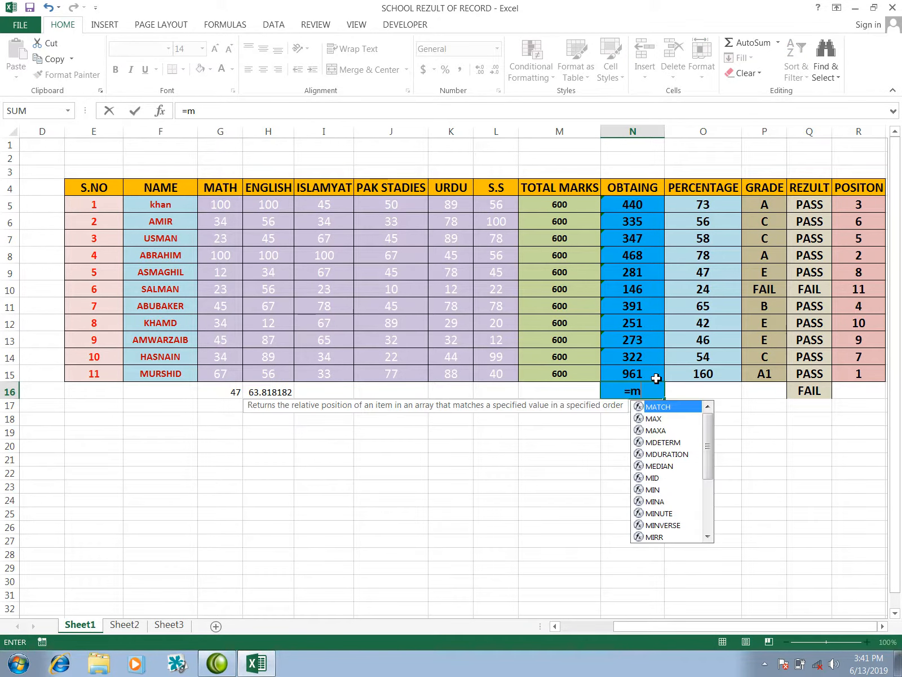
{"action": "key", "text": "Tab"}
{"action": "left_click_drag", "start_coordinate": [630, 205], "coordinate": [646, 368]}
{"action": "type", "text": ")"}
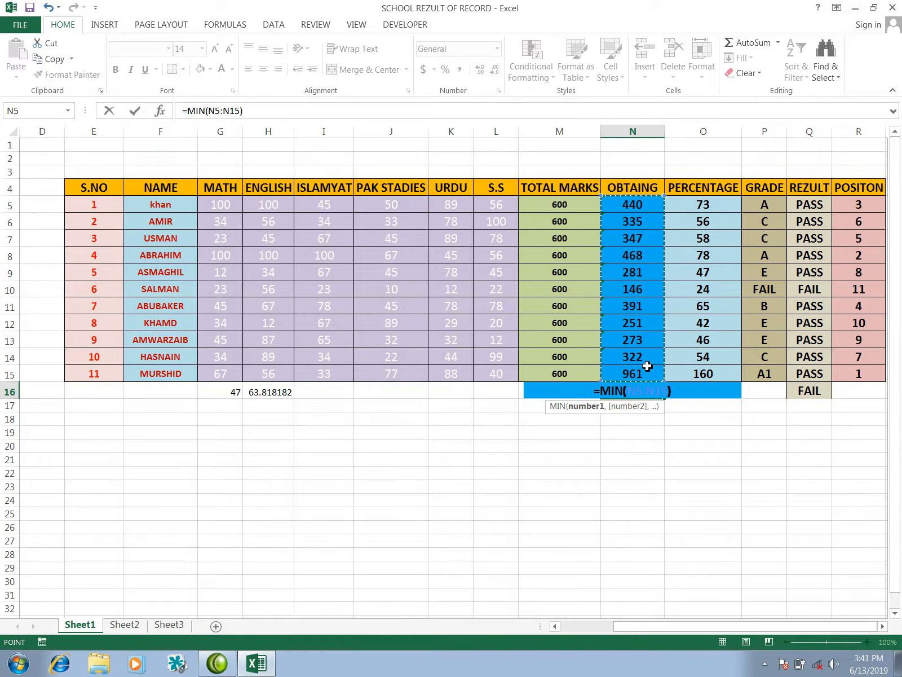
{"action": "key", "text": "Return"}
{"action": "left_click", "coordinate": [654, 391]}
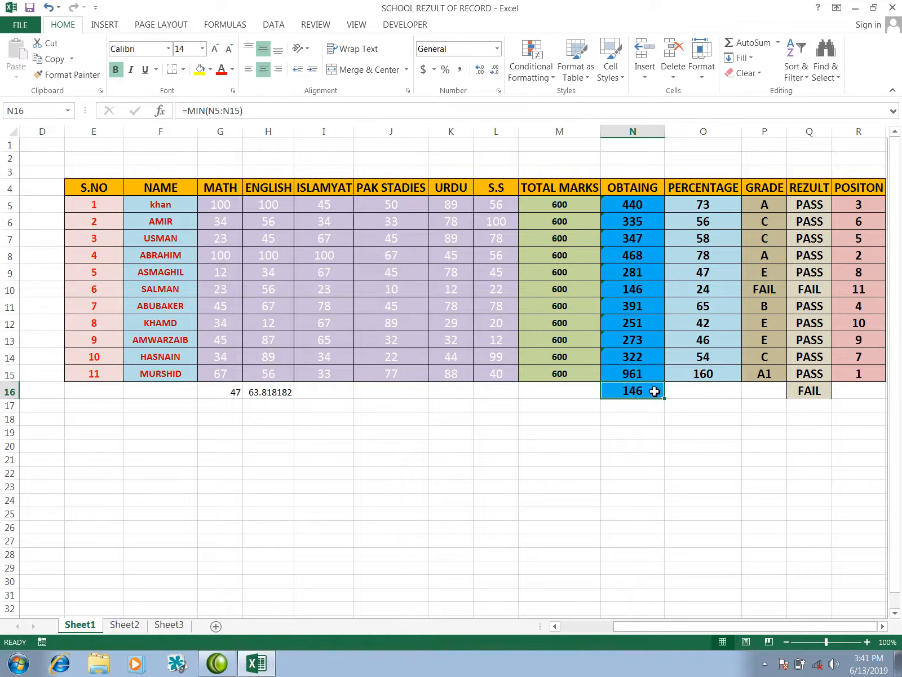
Step: Clear N16 and insert the OBTAING column's minimum there again using AutoSum's Min option
{"action": "key", "text": "Delete"}
{"action": "left_click", "coordinate": [657, 406]}
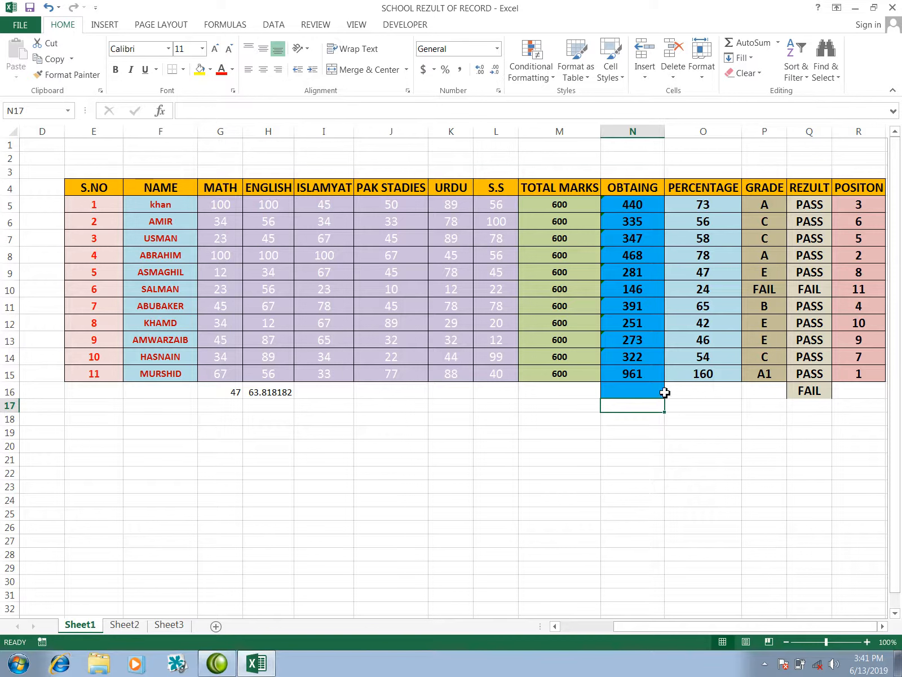
{"action": "left_click_drag", "start_coordinate": [626, 212], "coordinate": [636, 392]}
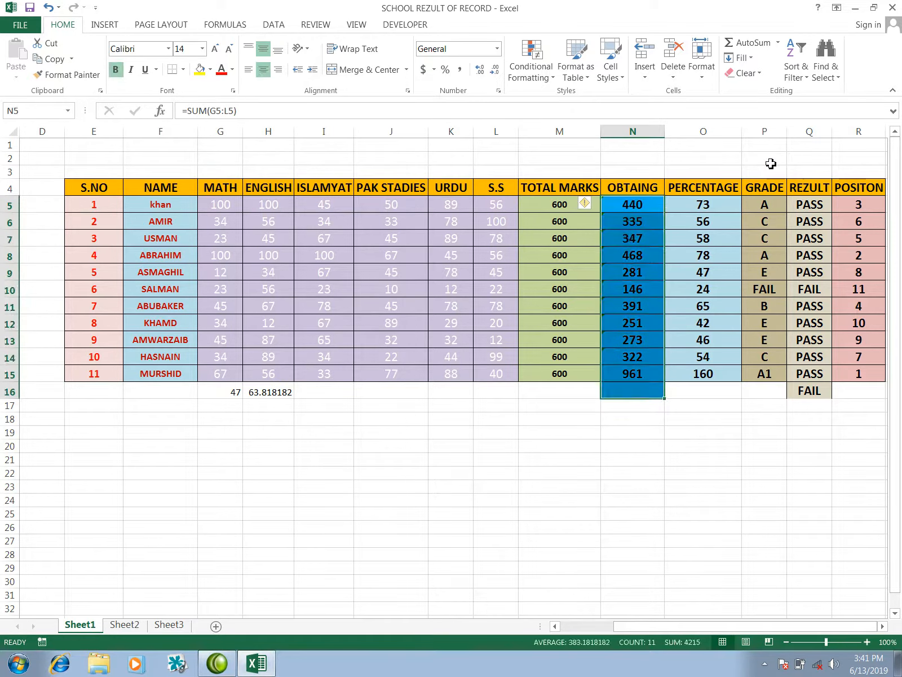
{"action": "left_click", "coordinate": [768, 46]}
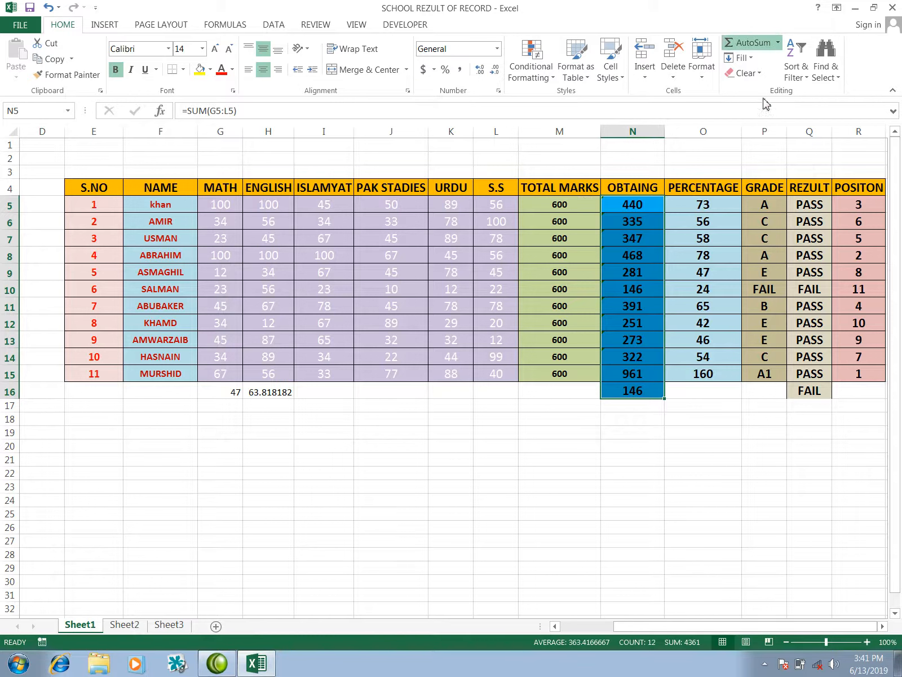
Step: Count the S.S marks of L5:L15 in L16 using AutoSum's Count Numbers option
{"action": "left_click_drag", "start_coordinate": [505, 204], "coordinate": [513, 394]}
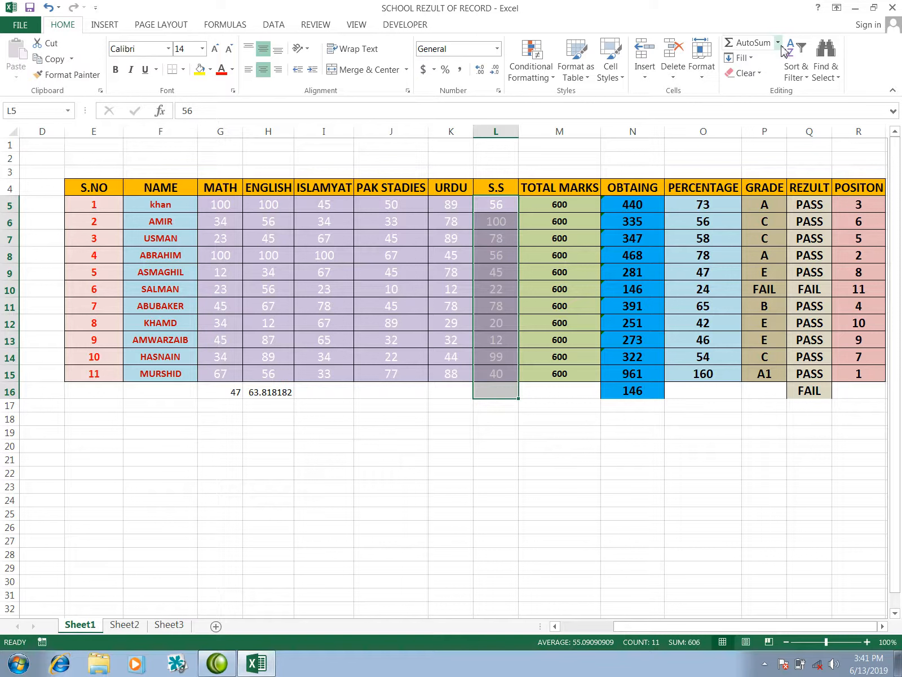
{"action": "left_click", "coordinate": [784, 97]}
{"action": "left_click", "coordinate": [514, 405]}
Step: Look over the most recently used functions in the Insert Function dialog for L19, and close it without inserting one
{"action": "left_click", "coordinate": [505, 434]}
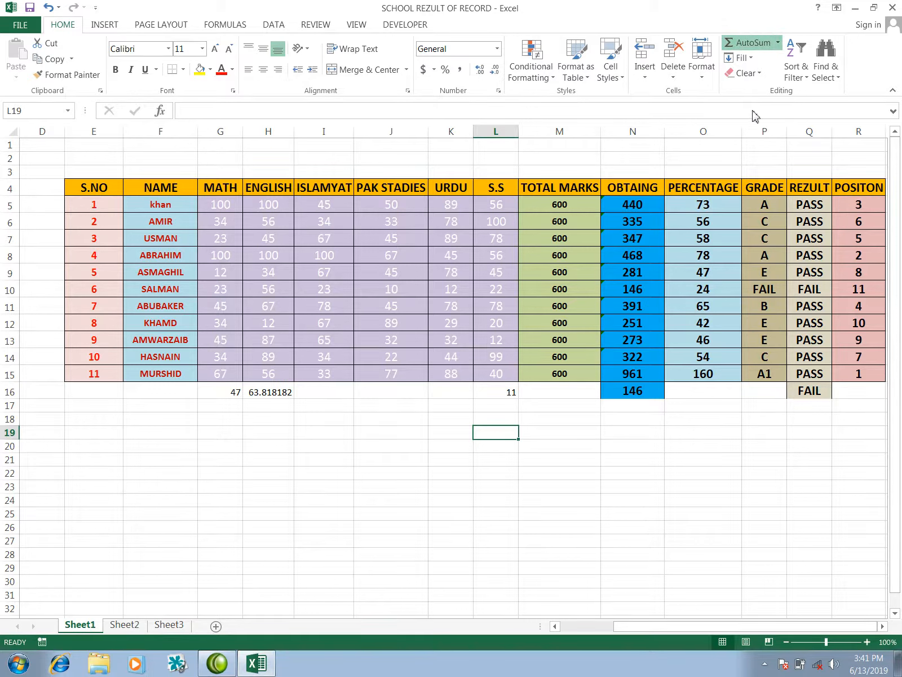
{"action": "key", "text": "shift+F3"}
{"action": "left_click", "coordinate": [785, 270]}
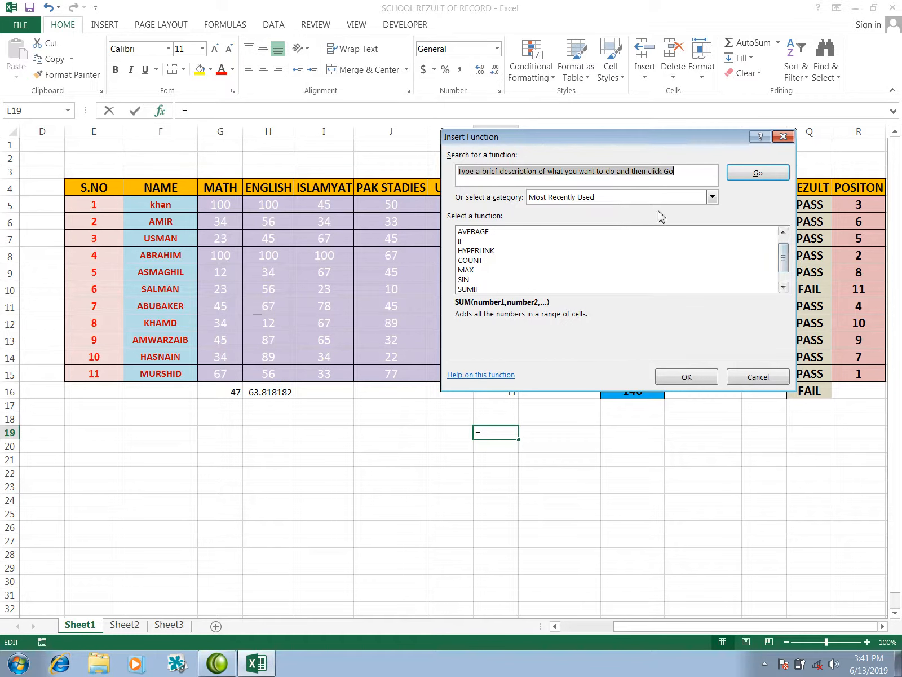
{"action": "left_click", "coordinate": [784, 137]}
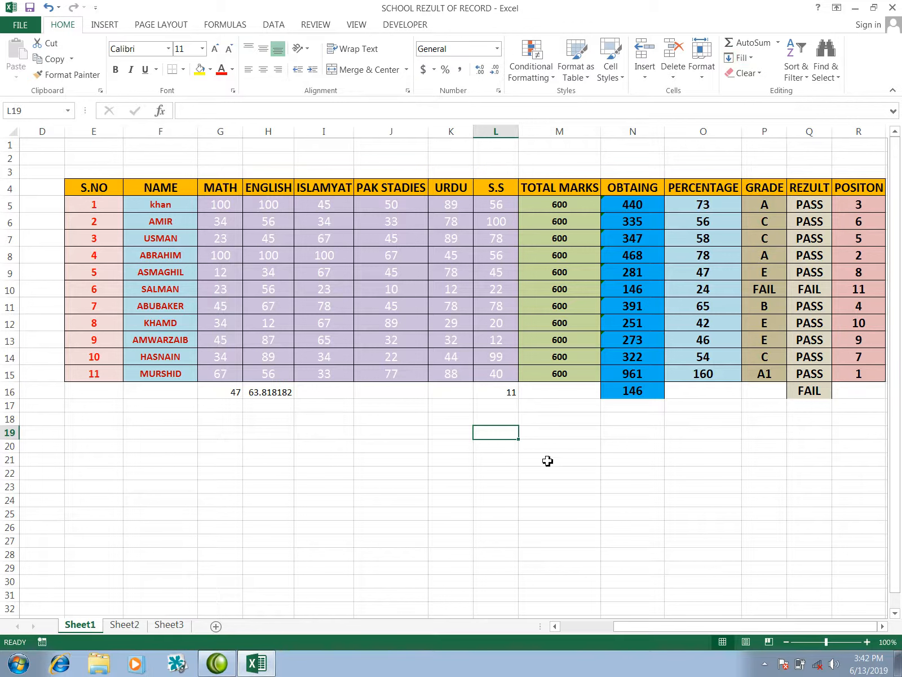
Step: Enter 1 in E19 and extend it down to E29 as a number series with the Fill Series option
{"action": "left_click", "coordinate": [417, 435]}
{"action": "left_click", "coordinate": [114, 439]}
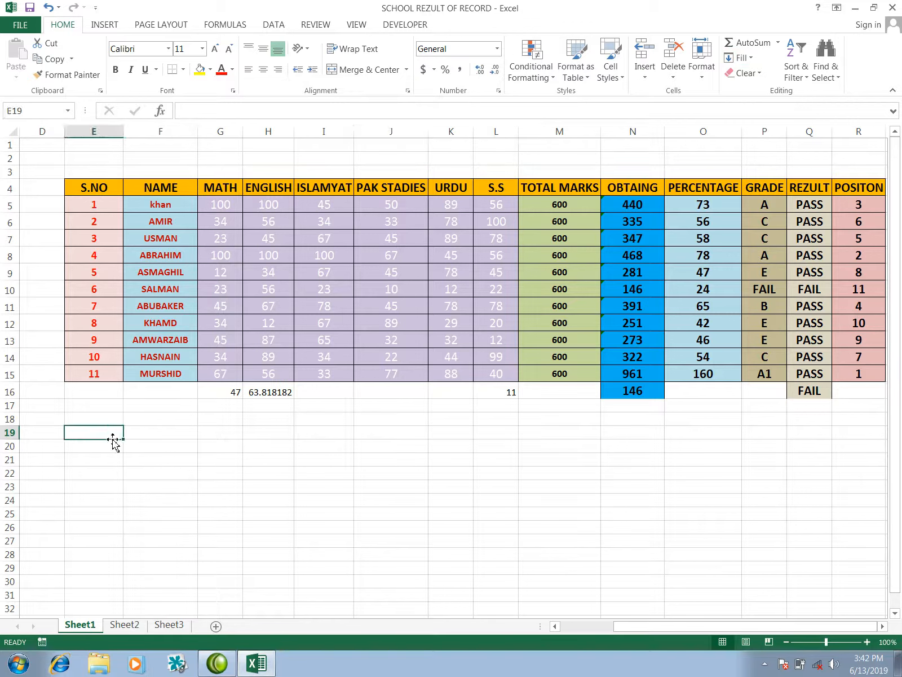
{"action": "type", "text": "1"}
{"action": "left_click", "coordinate": [141, 477]}
{"action": "left_click", "coordinate": [118, 436]}
{"action": "left_click_drag", "start_coordinate": [124, 442], "coordinate": [122, 578]}
{"action": "left_click", "coordinate": [138, 584]}
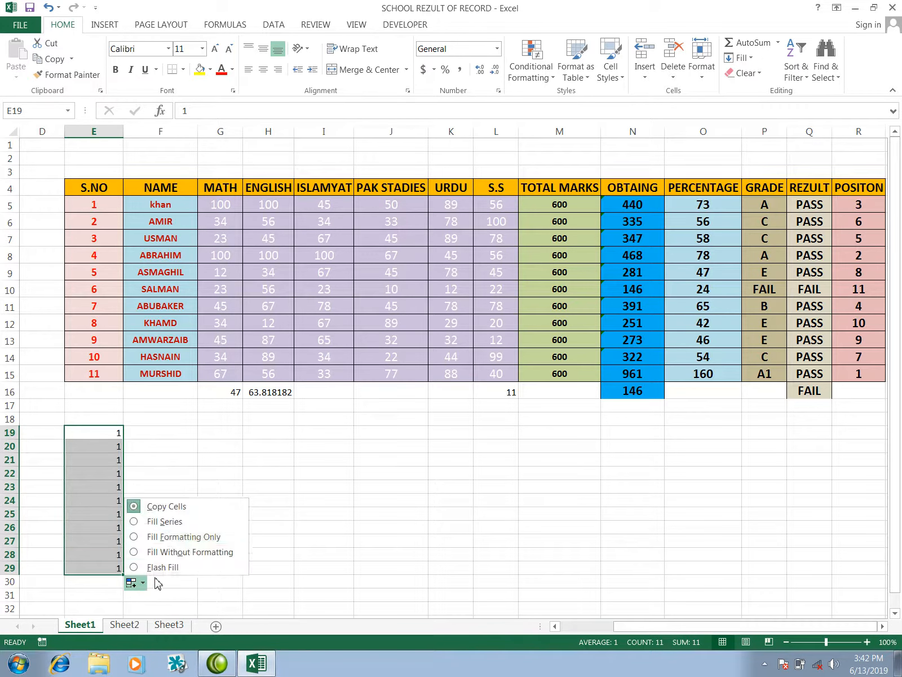
{"action": "left_click", "coordinate": [163, 521]}
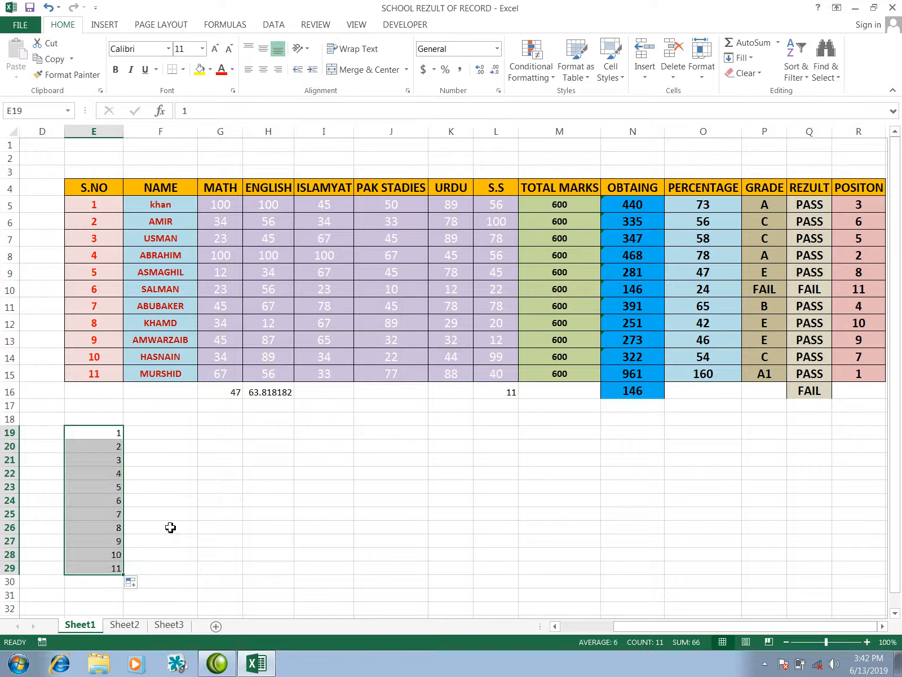
{"action": "left_click", "coordinate": [170, 527]}
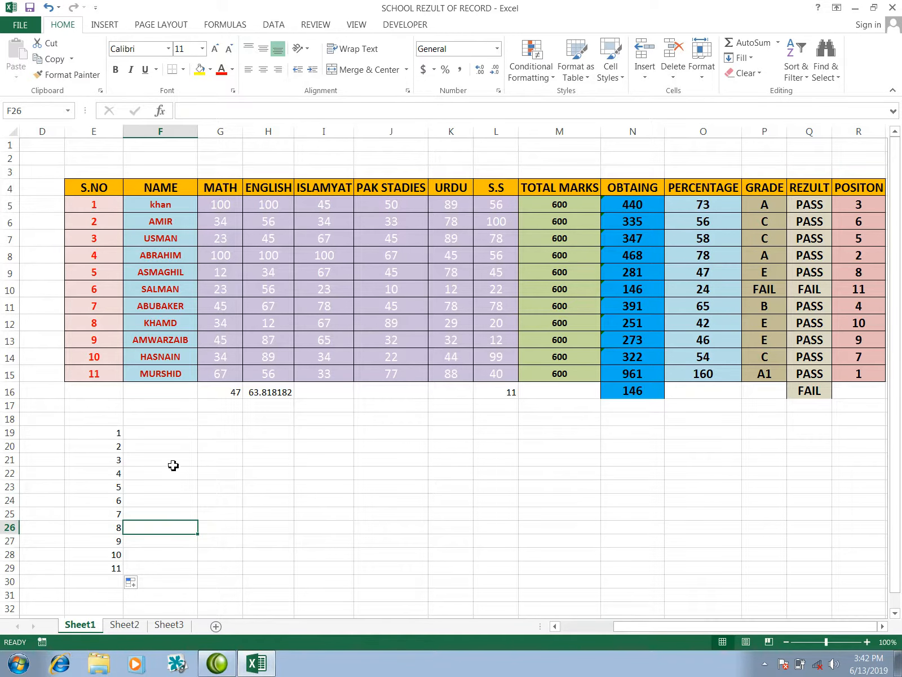
Step: Enter 1 in H19 and fill down the column with a linear series, using step value 1 and ending at 10
{"action": "left_click", "coordinate": [278, 431]}
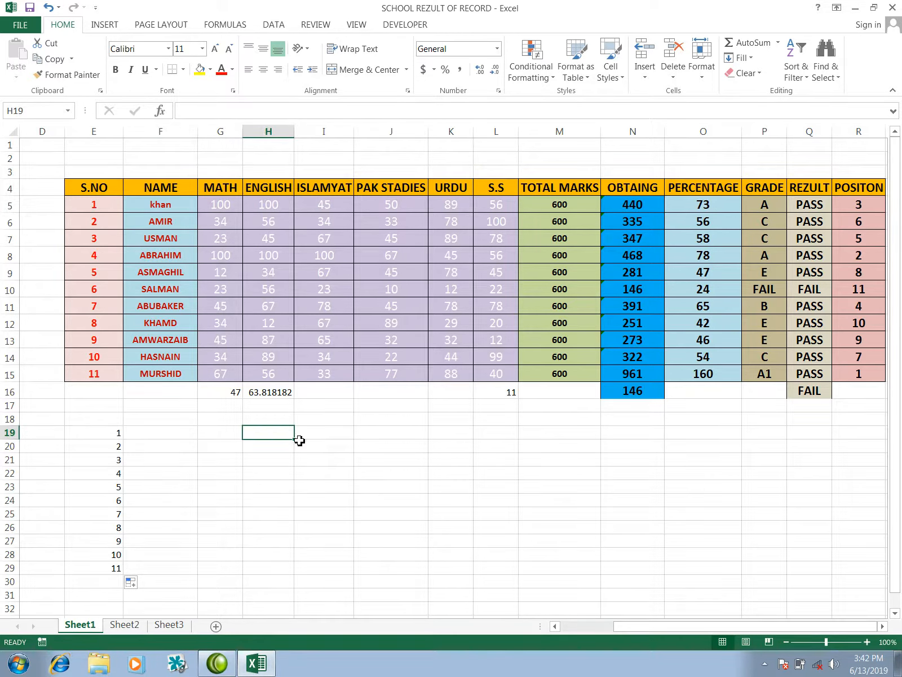
{"action": "type", "text": "1"}
{"action": "left_click", "coordinate": [390, 446]}
{"action": "left_click_drag", "start_coordinate": [284, 435], "coordinate": [287, 597]}
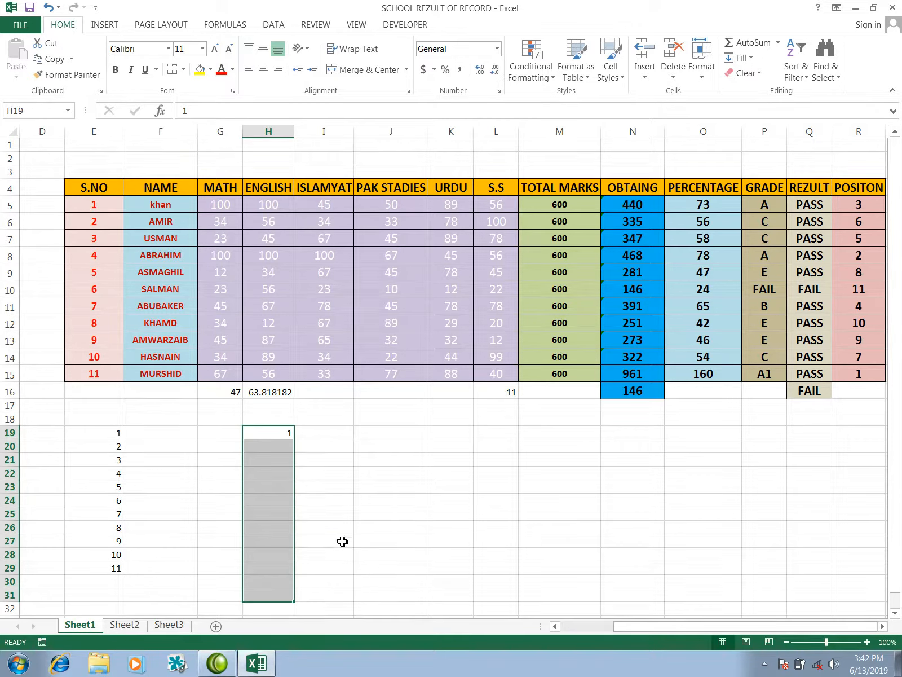
{"action": "left_click", "coordinate": [754, 60]}
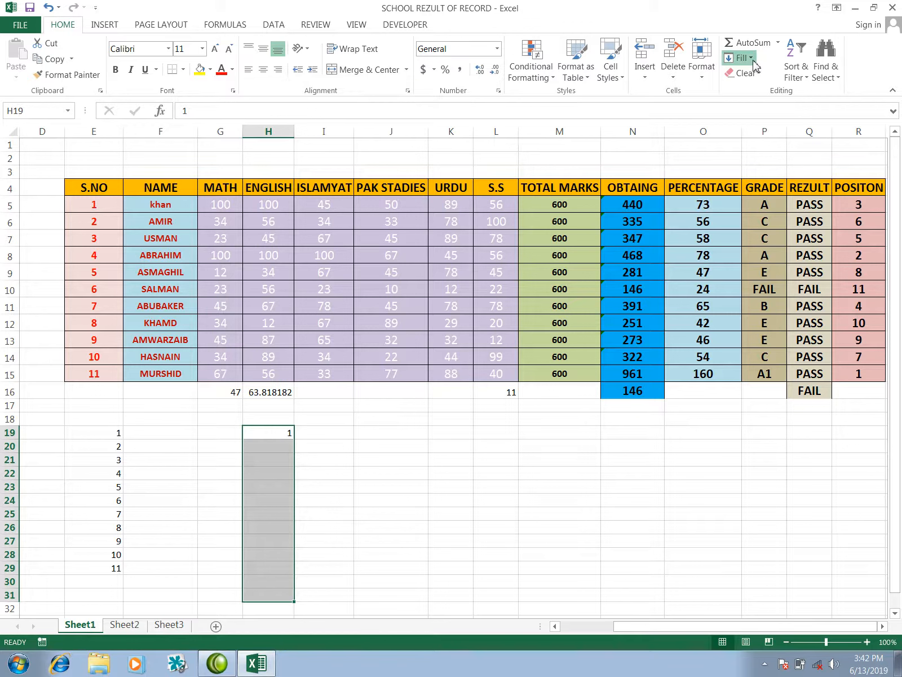
{"action": "left_click", "coordinate": [769, 167]}
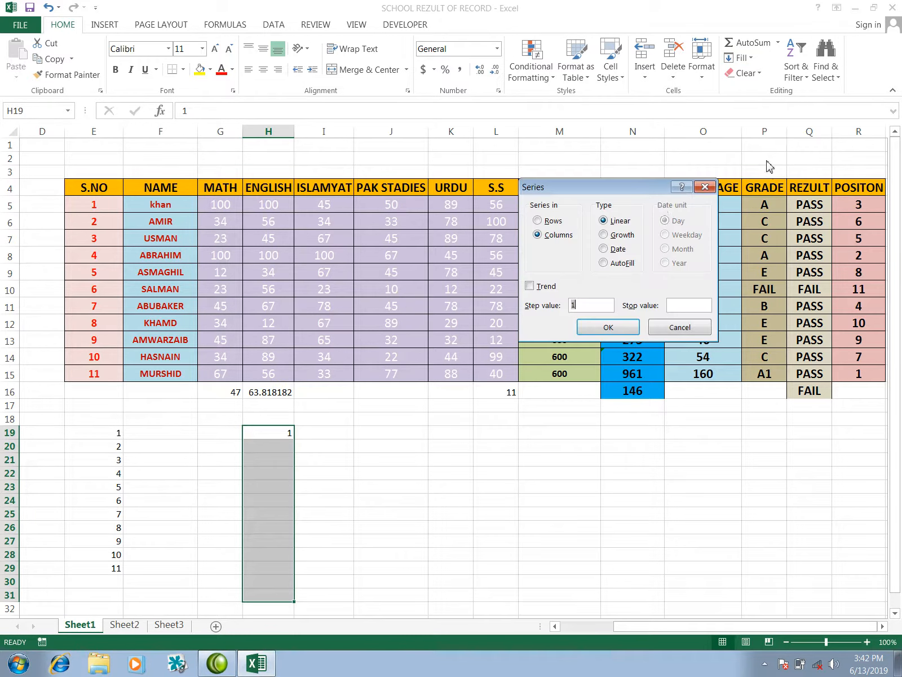
{"action": "left_click_drag", "start_coordinate": [656, 196], "coordinate": [623, 218]}
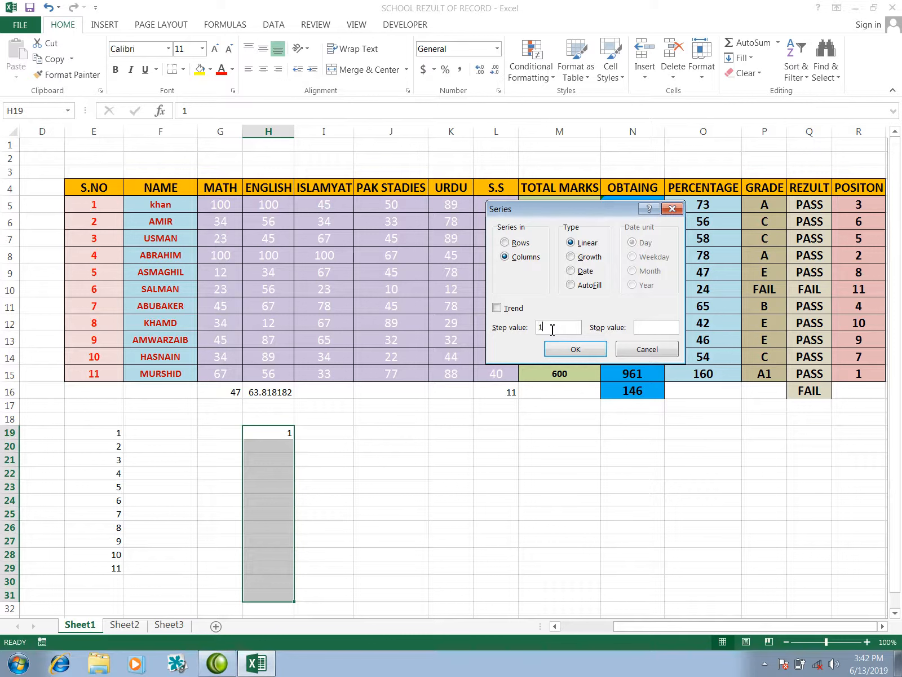
{"action": "left_click", "coordinate": [639, 328]}
{"action": "left_click", "coordinate": [575, 349]}
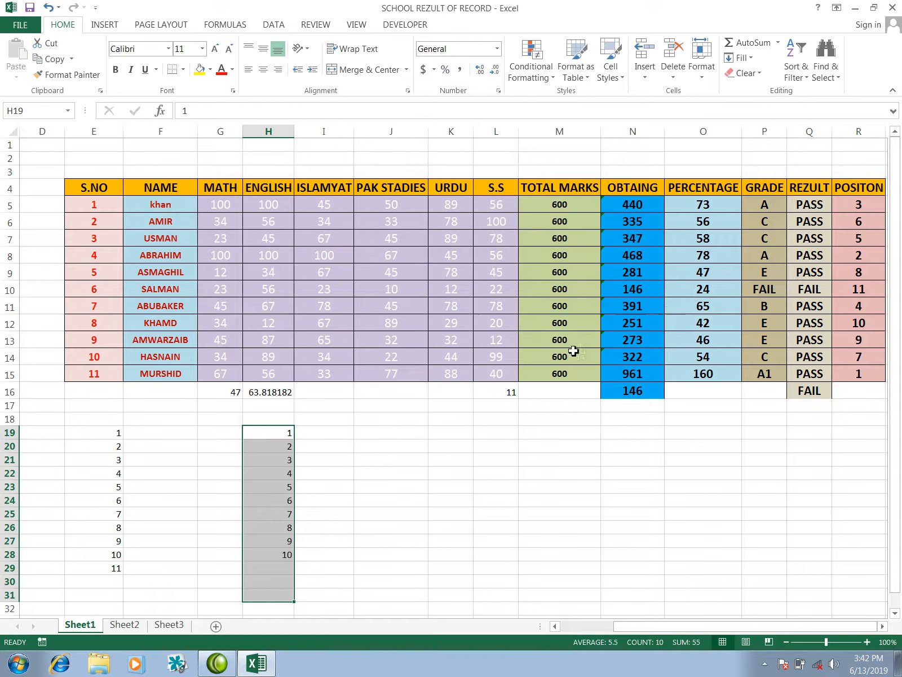
{"action": "left_click", "coordinate": [326, 568]}
{"action": "left_click", "coordinate": [289, 554]}
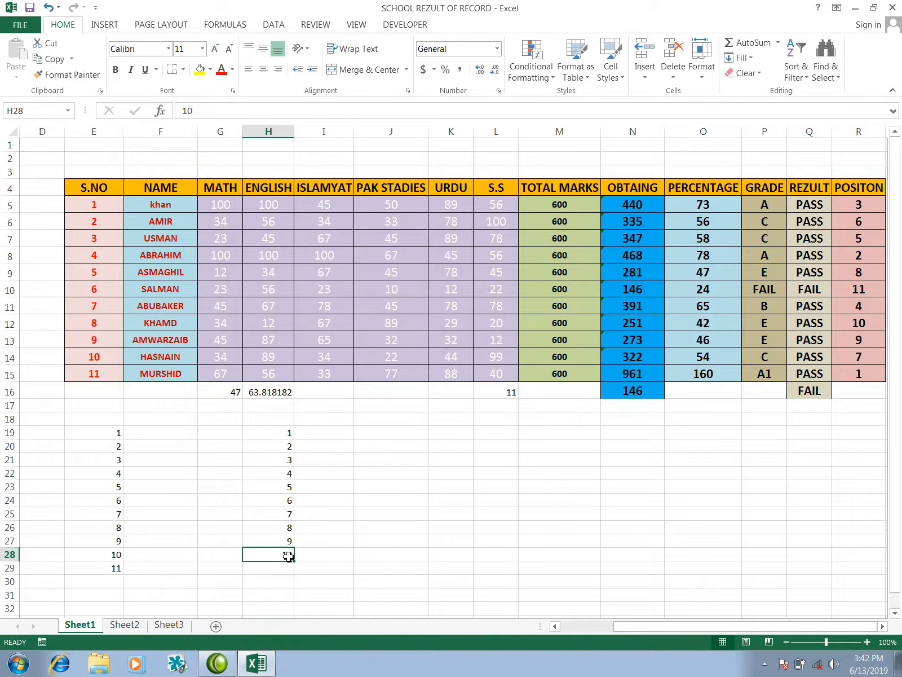
Step: Enter 1 in K19 and extend it down to K30 as a series counting up to 12
{"action": "left_click", "coordinate": [463, 433]}
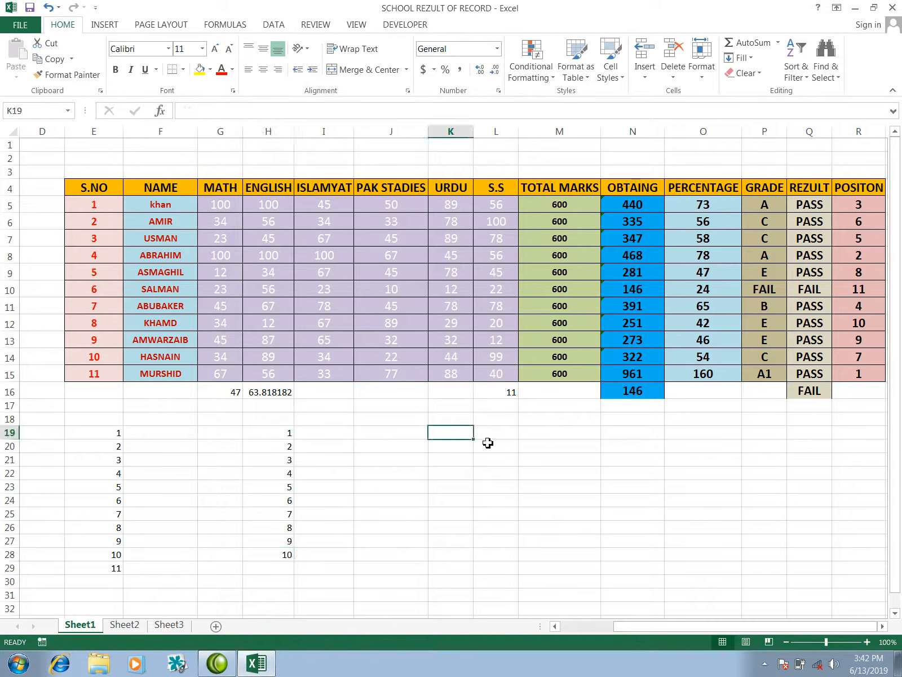
{"action": "type", "text": "1"}
{"action": "left_click", "coordinate": [530, 451]}
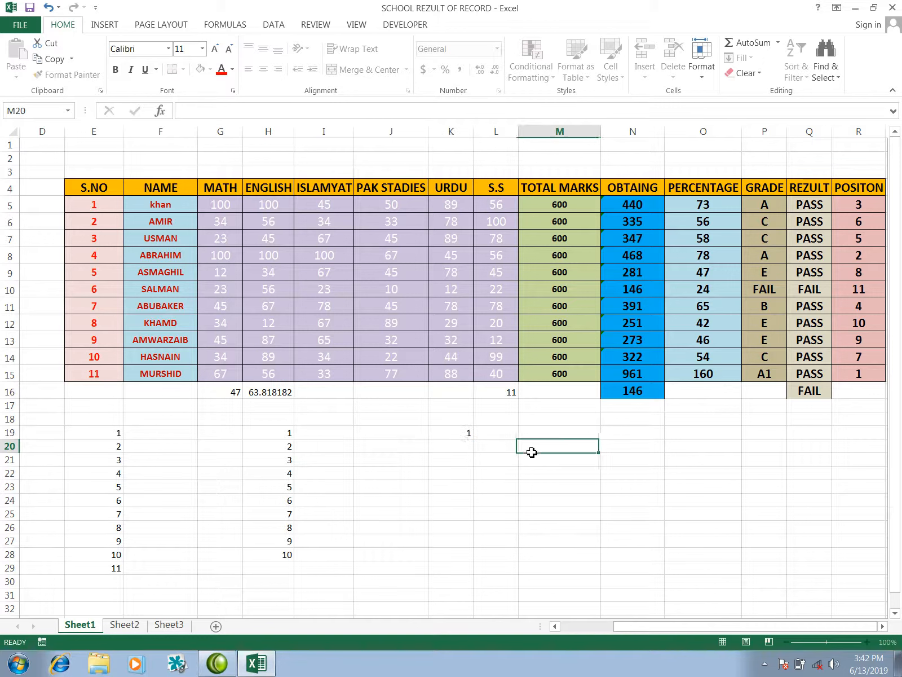
{"action": "left_click", "coordinate": [460, 435]}
{"action": "left_click_drag", "start_coordinate": [460, 433], "coordinate": [477, 586]}
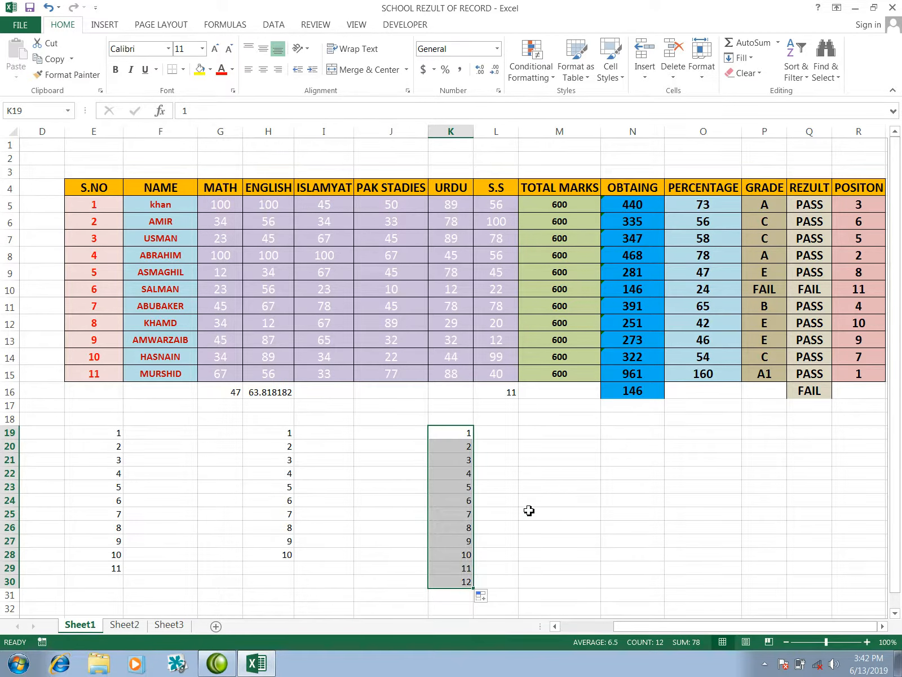
Step: Enter 1 in M19 and extend it down to M30 as a number series with the Fill Series option
{"action": "left_click", "coordinate": [539, 473]}
{"action": "left_click", "coordinate": [539, 433]}
{"action": "type", "text": "1"}
{"action": "left_click", "coordinate": [618, 441]}
{"action": "left_click", "coordinate": [598, 432]}
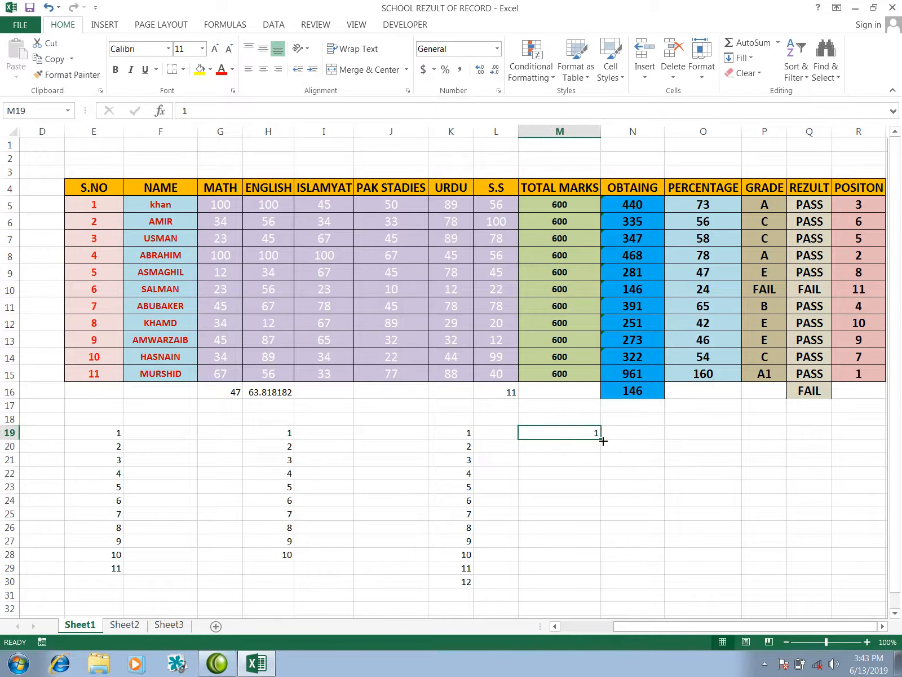
{"action": "left_click_drag", "start_coordinate": [602, 441], "coordinate": [599, 585]}
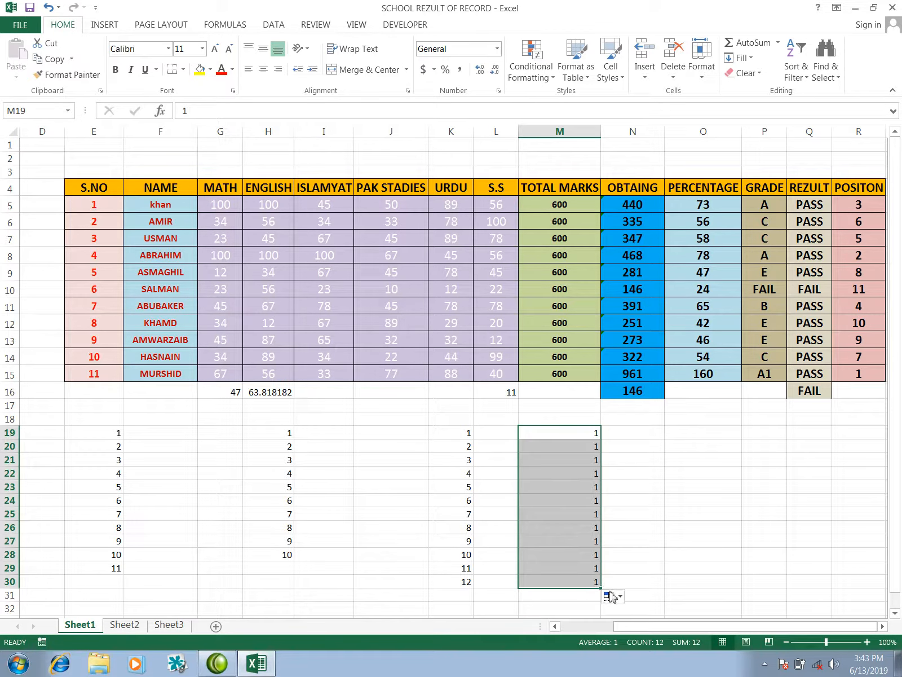
{"action": "left_click", "coordinate": [620, 599]}
{"action": "left_click", "coordinate": [630, 534]}
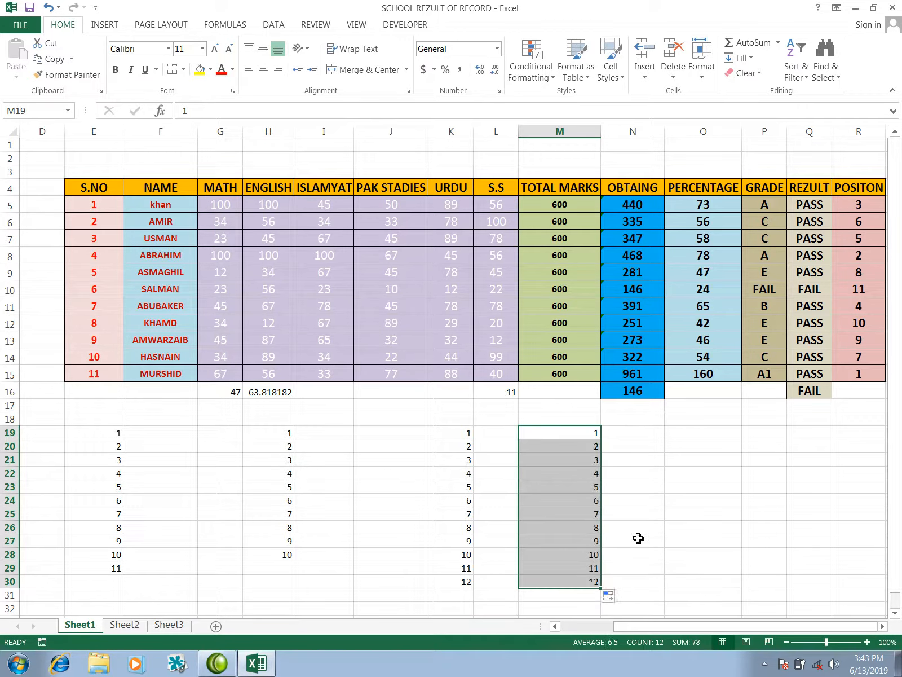
Step: Enter 1 in N19 and fill N19:N31 with a linear column series using step value 1
{"action": "left_click", "coordinate": [652, 435]}
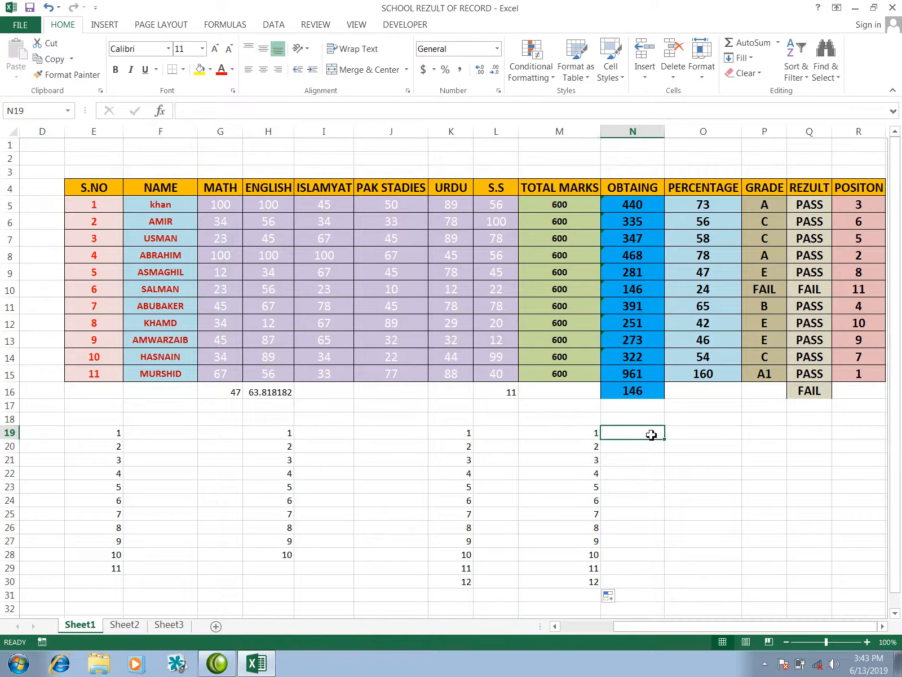
{"action": "type", "text": "1"}
{"action": "left_click", "coordinate": [665, 434]}
{"action": "left_click_drag", "start_coordinate": [649, 433], "coordinate": [651, 590]}
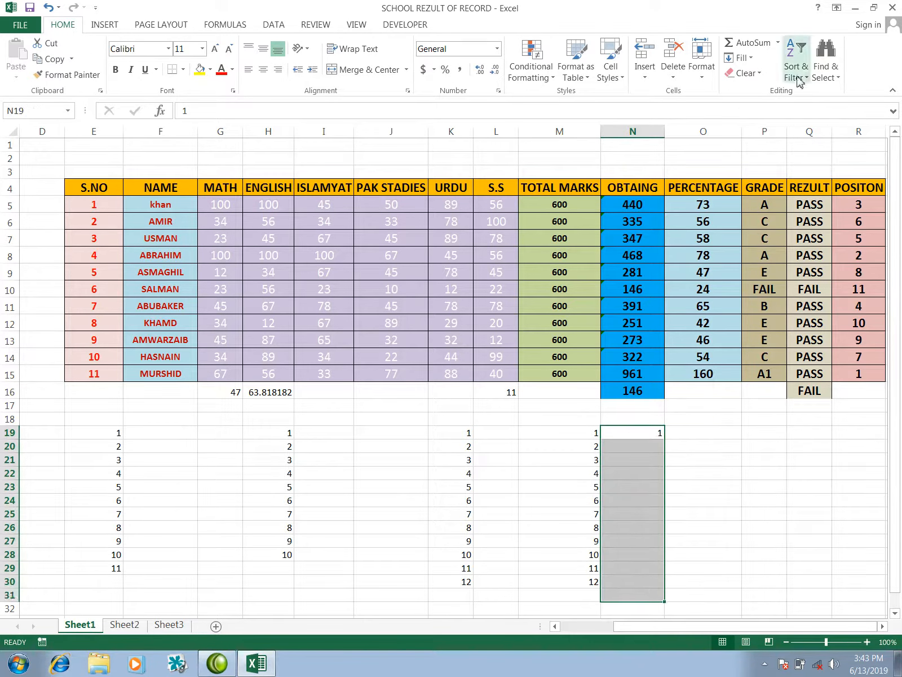
{"action": "left_click", "coordinate": [751, 58]}
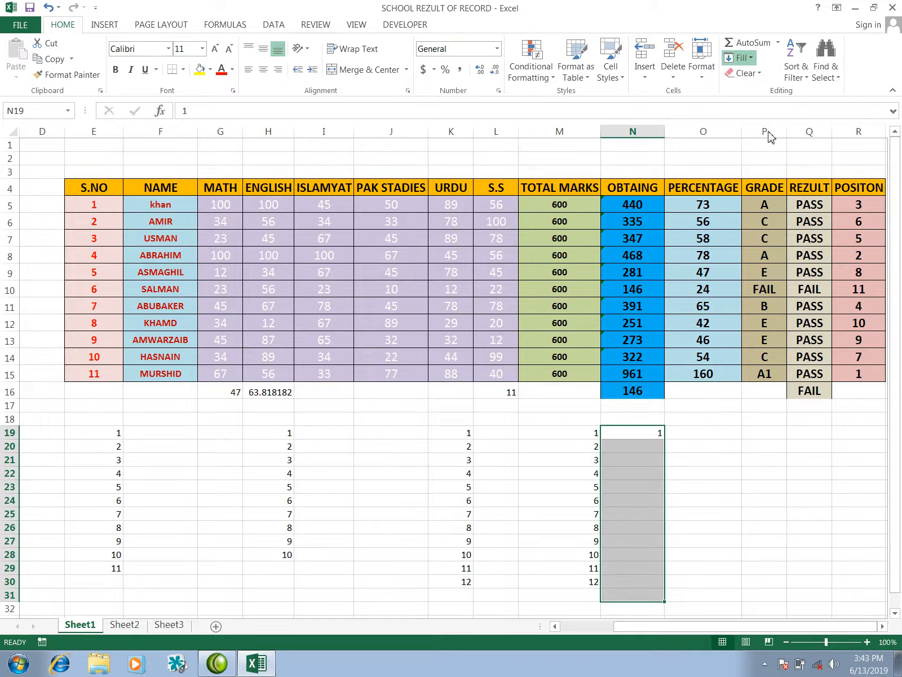
{"action": "left_click", "coordinate": [770, 163]}
{"action": "type", "text": "1"}
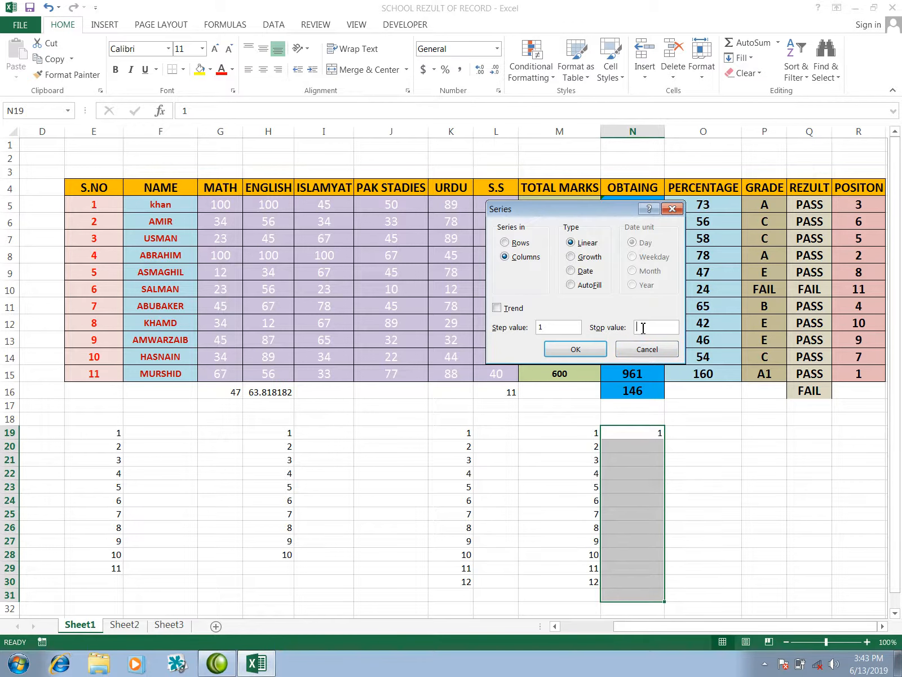
{"action": "left_click", "coordinate": [602, 346]}
{"action": "scroll", "coordinate": [649, 508], "scroll_direction": "down", "scroll_amount": 4}
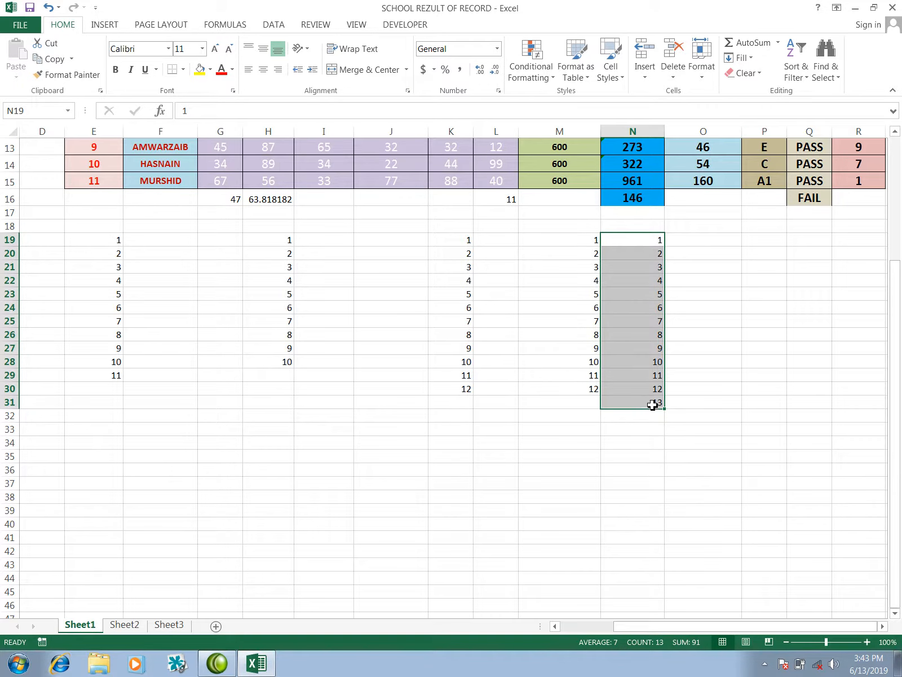
{"action": "scroll", "coordinate": [654, 504], "scroll_direction": "up", "scroll_amount": 2}
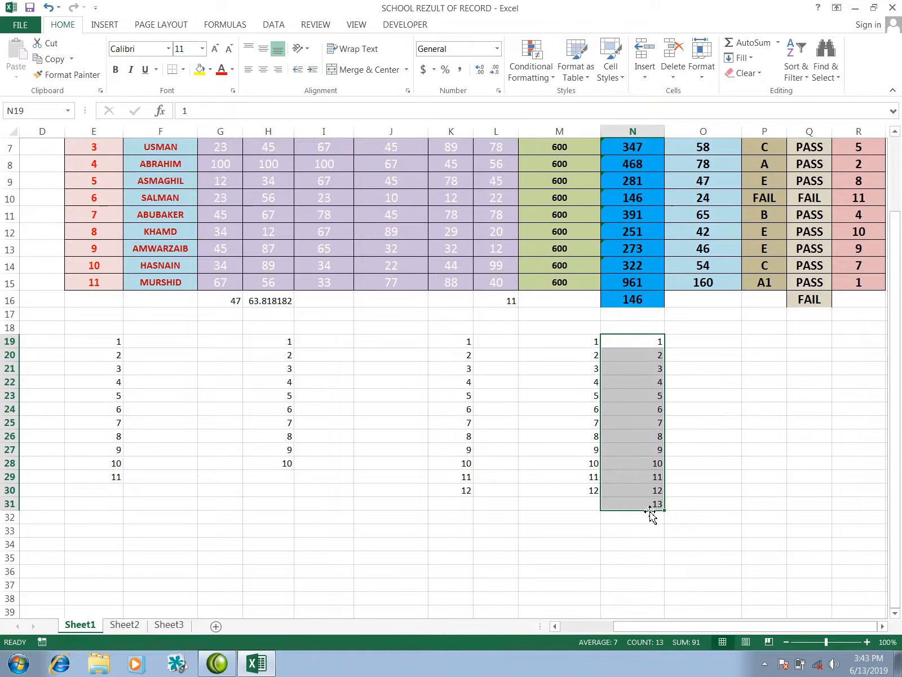
{"action": "left_click", "coordinate": [661, 478]}
{"action": "scroll", "coordinate": [677, 468], "scroll_direction": "up", "scroll_amount": 2}
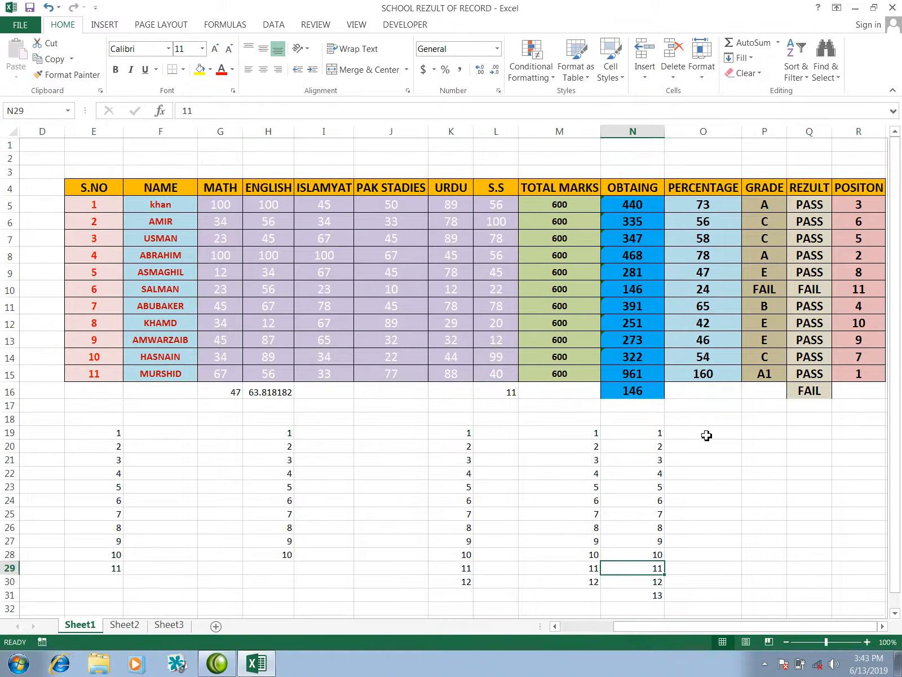
Step: Enter 1 in O19 and extend it down to O31 as a series counting up to 13
{"action": "left_click", "coordinate": [706, 433]}
{"action": "type", "text": "1"}
{"action": "left_click", "coordinate": [771, 433]}
{"action": "left_click", "coordinate": [740, 434]}
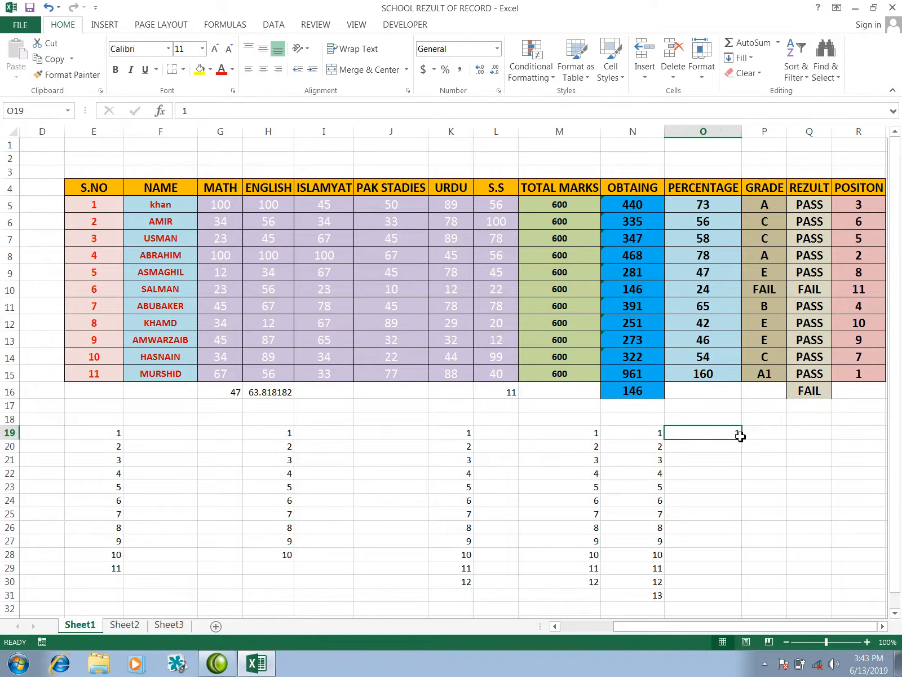
{"action": "left_click_drag", "start_coordinate": [744, 439], "coordinate": [751, 604]}
{"action": "scroll", "coordinate": [754, 570], "scroll_direction": "down", "scroll_amount": 2}
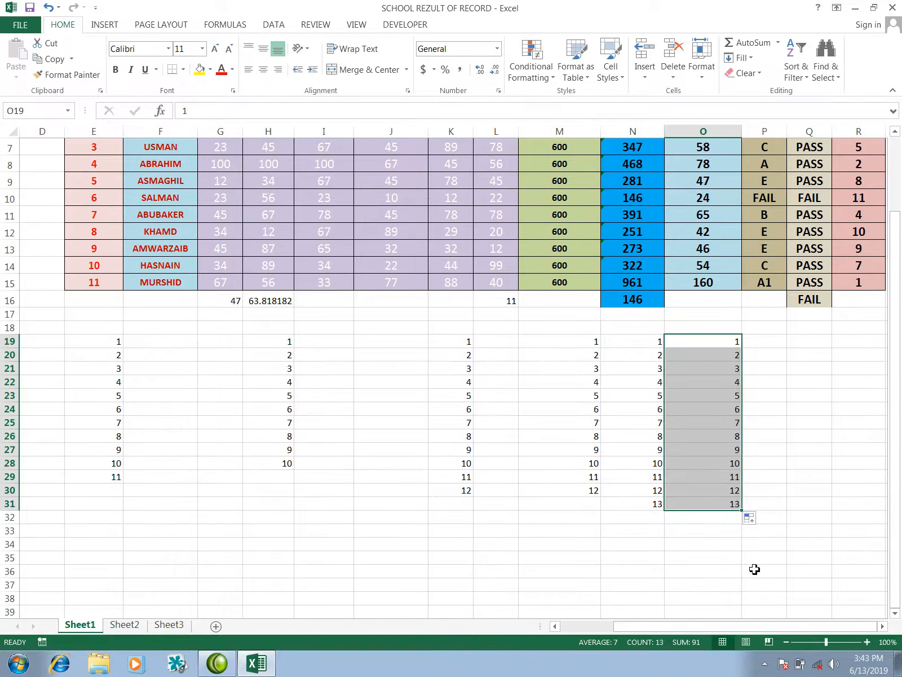
Step: Delete all the practice number series in E19:Q33 below the result table
{"action": "scroll", "coordinate": [677, 485], "scroll_direction": "up", "scroll_amount": 1}
{"action": "left_click_drag", "start_coordinate": [806, 581], "coordinate": [105, 393]}
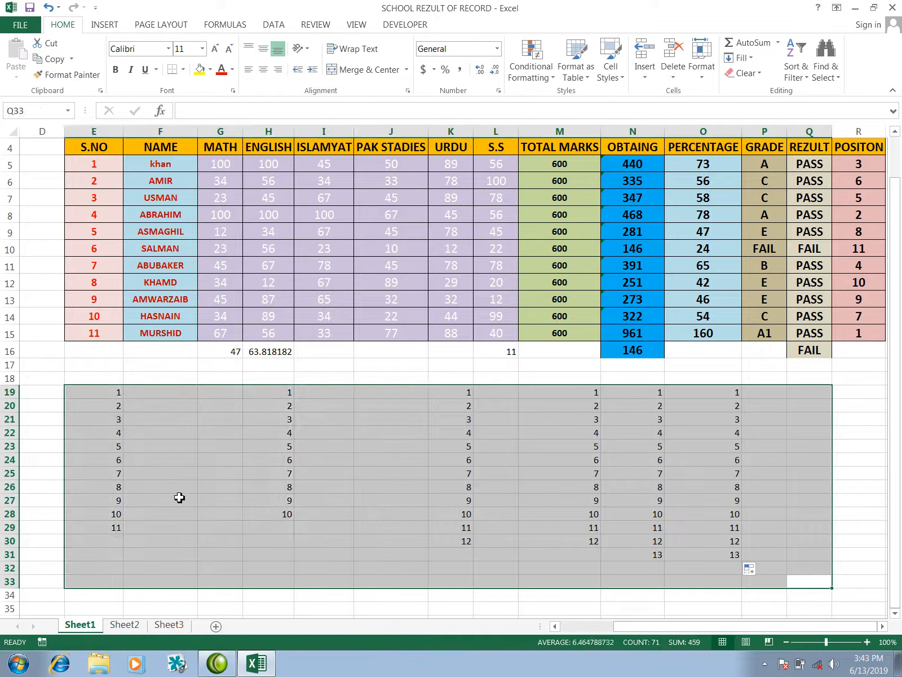
{"action": "key", "text": "Delete"}
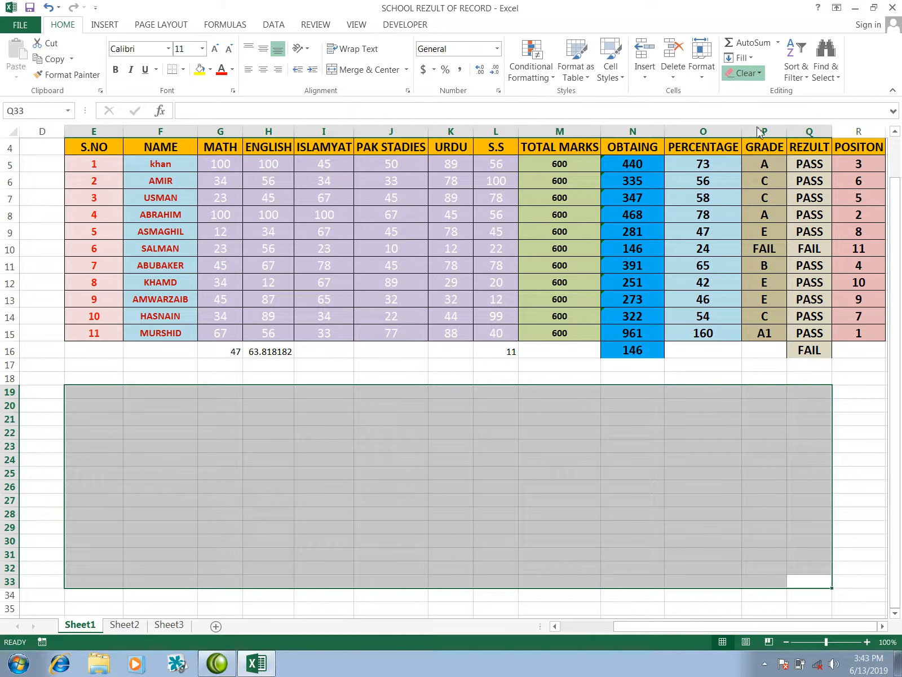
Step: Clear everything, contents and formatting, from the result table range E4:Q15, and undo the clearing
{"action": "left_click_drag", "start_coordinate": [104, 152], "coordinate": [808, 336]}
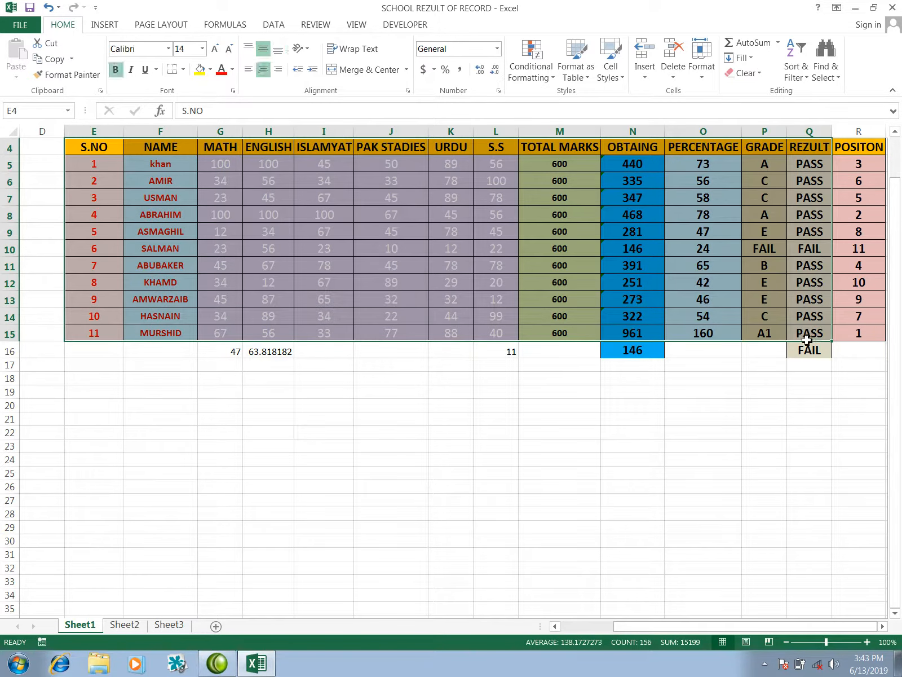
{"action": "left_click", "coordinate": [759, 75]}
{"action": "left_click", "coordinate": [762, 95]}
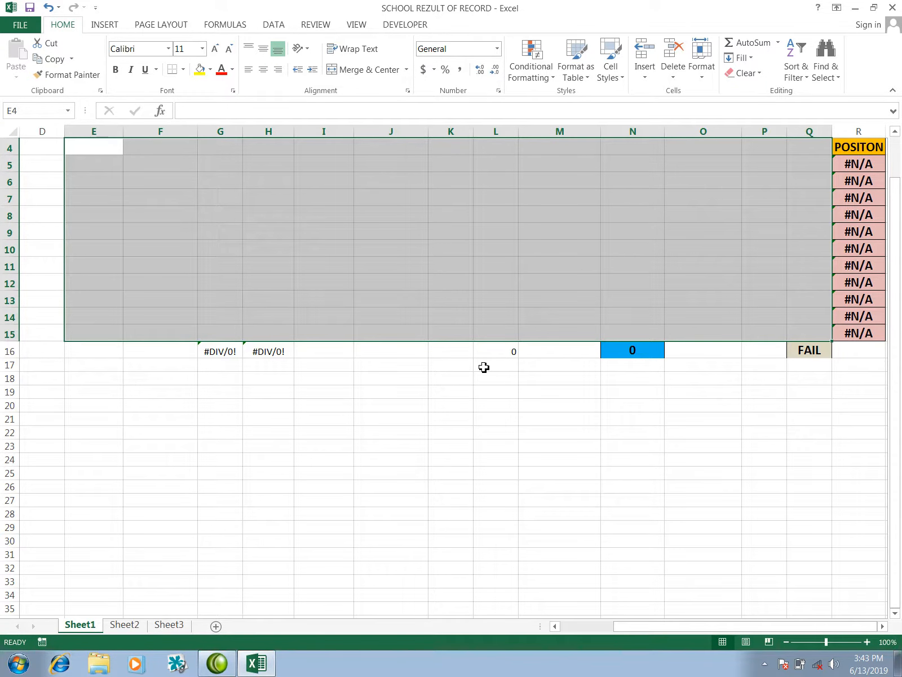
{"action": "key", "text": "ctrl+z"}
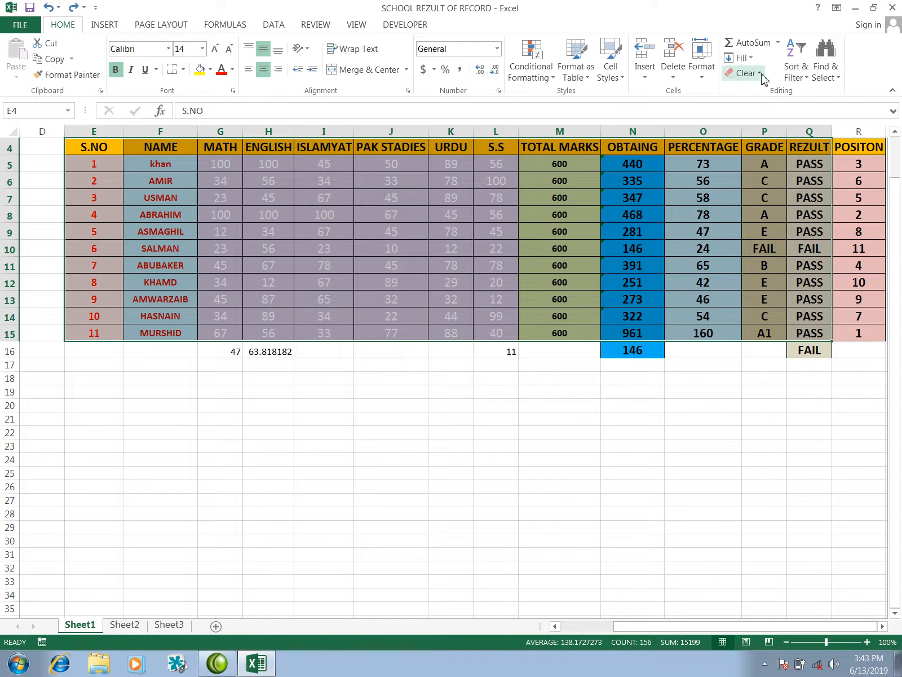
Step: Clear only the formatting from the result table range E4:Q15, and undo the change
{"action": "left_click", "coordinate": [778, 113]}
{"action": "left_click", "coordinate": [537, 213]}
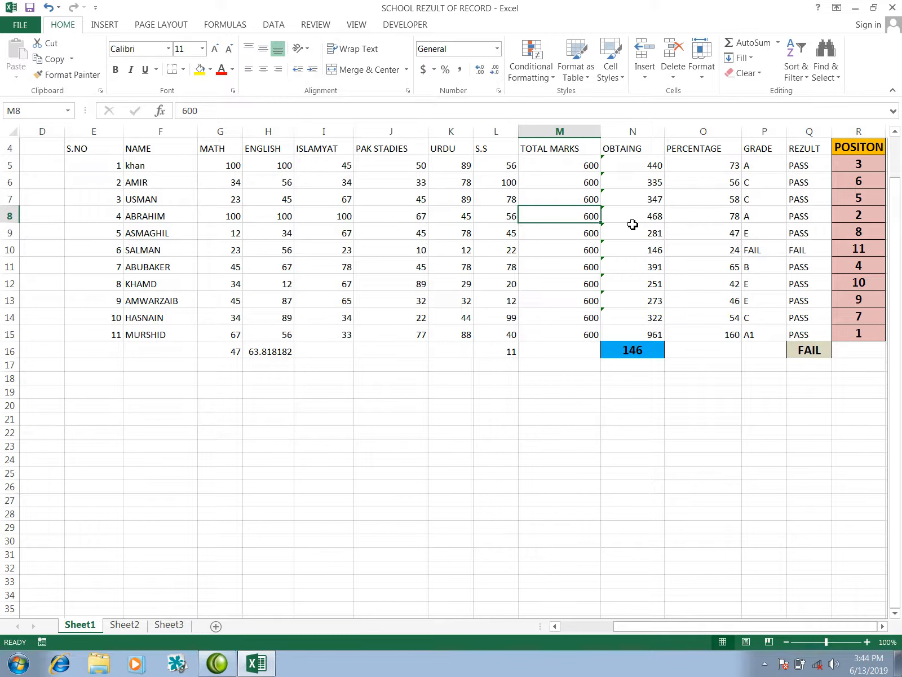
{"action": "key", "text": "ctrl+z"}
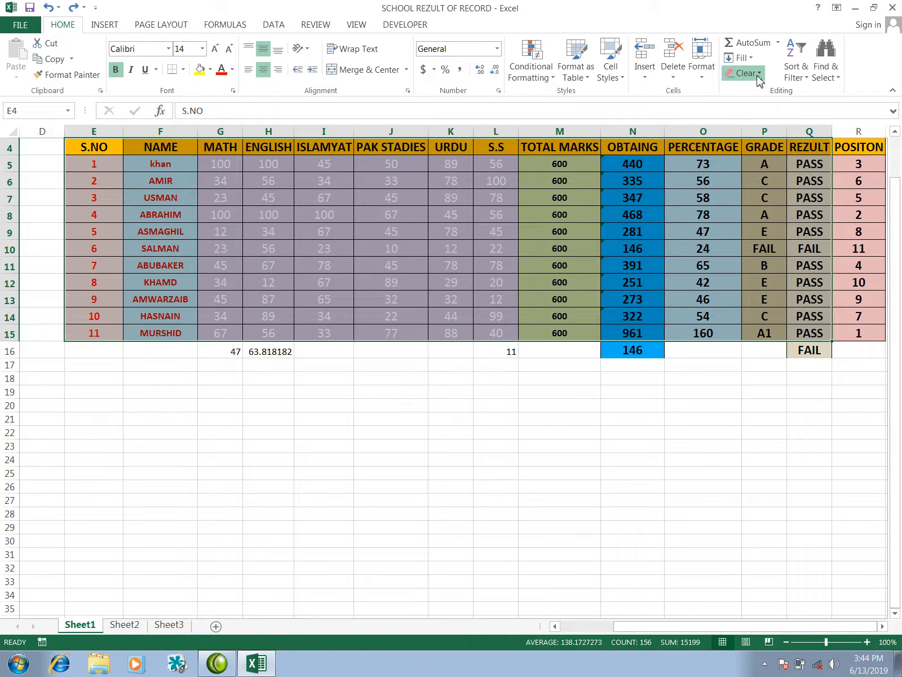
Step: Clear only the contents of the result table range E4:Q15, and undo the deletion
{"action": "key", "text": "Delete"}
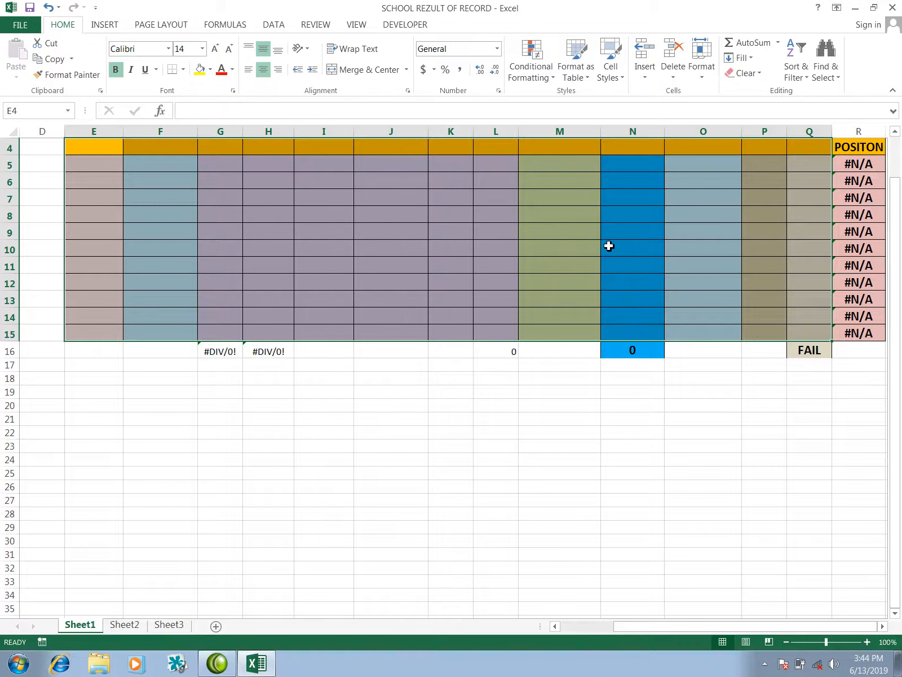
{"action": "key", "text": "ctrl+z"}
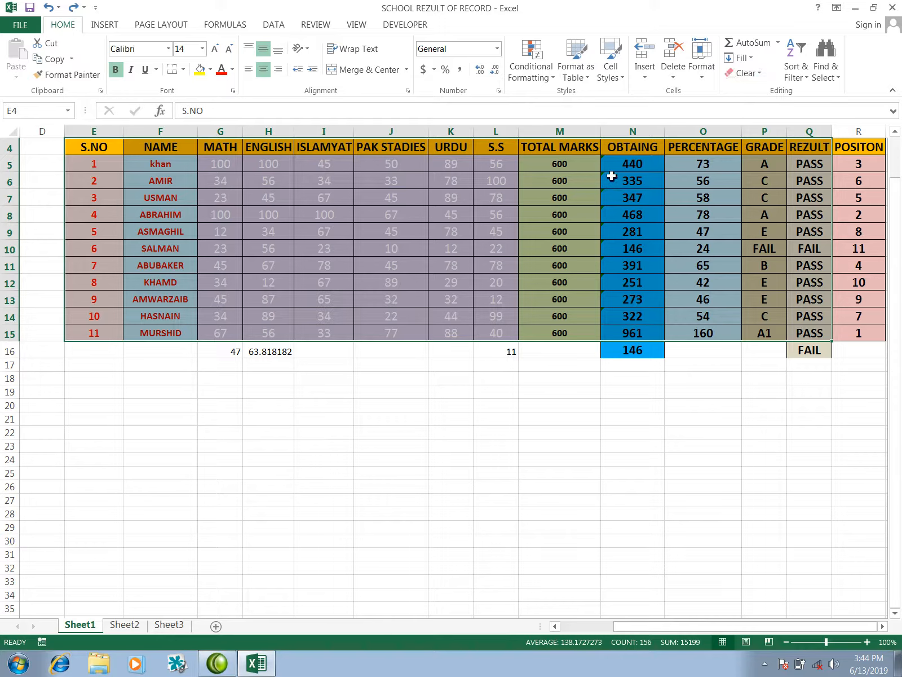
{"action": "left_click", "coordinate": [499, 178]}
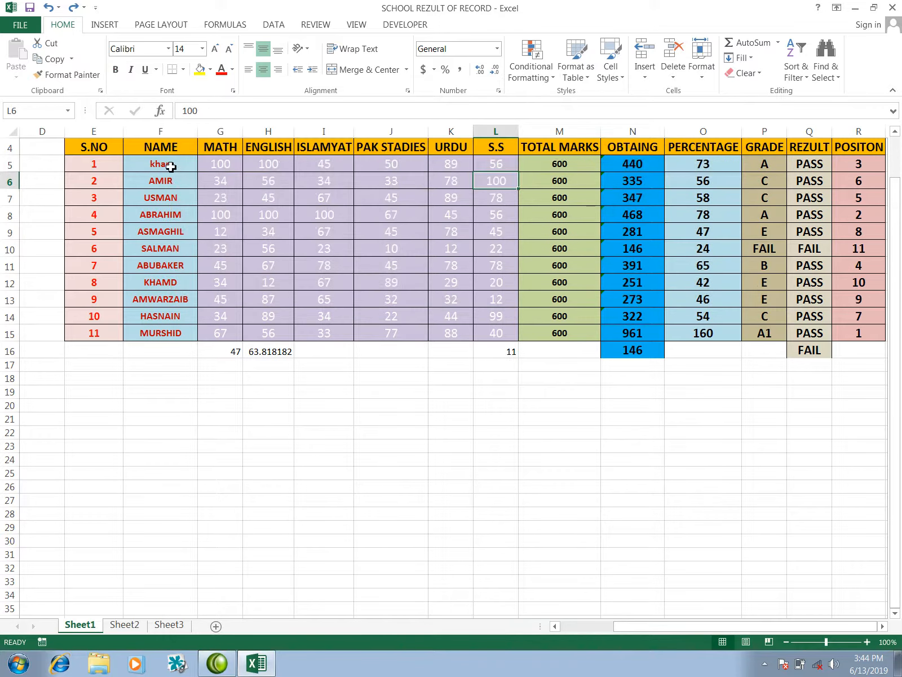
Step: Add a comment to name cell F5, replacing the default author text with "loan5000", and view it
{"action": "scroll", "coordinate": [171, 166], "scroll_direction": "up", "scroll_amount": 1}
{"action": "left_click", "coordinate": [166, 204]}
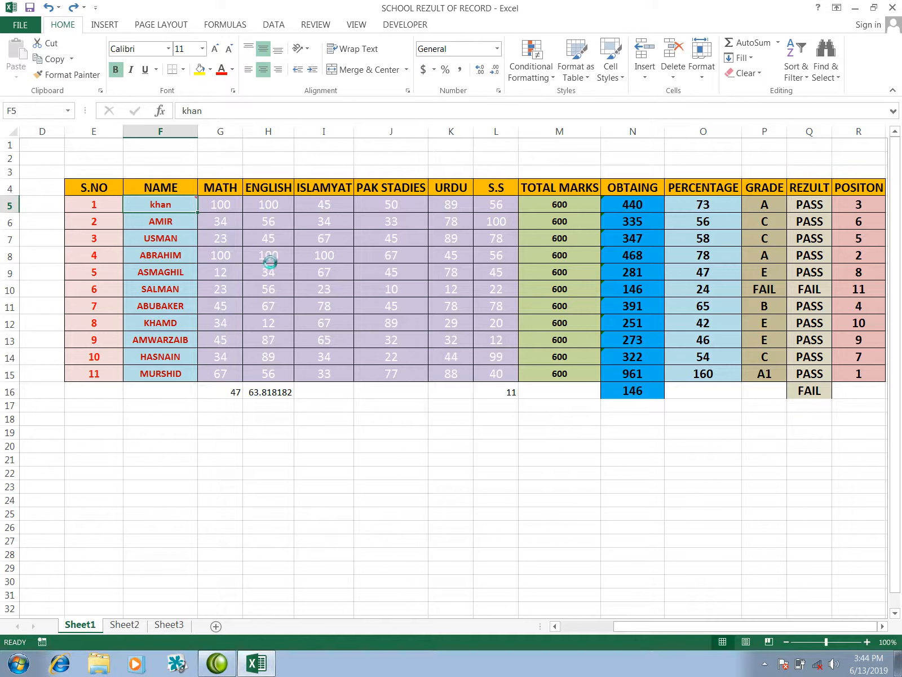
{"action": "key", "text": "shift+F2"}
{"action": "left_click_drag", "start_coordinate": [299, 197], "coordinate": [208, 196]}
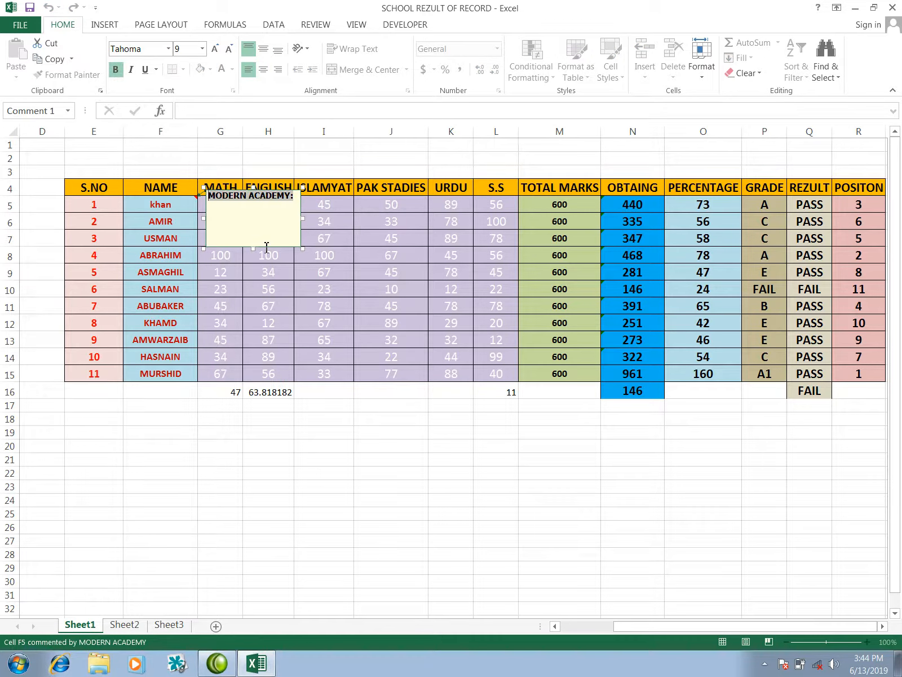
{"action": "type", "text": "loan5"}
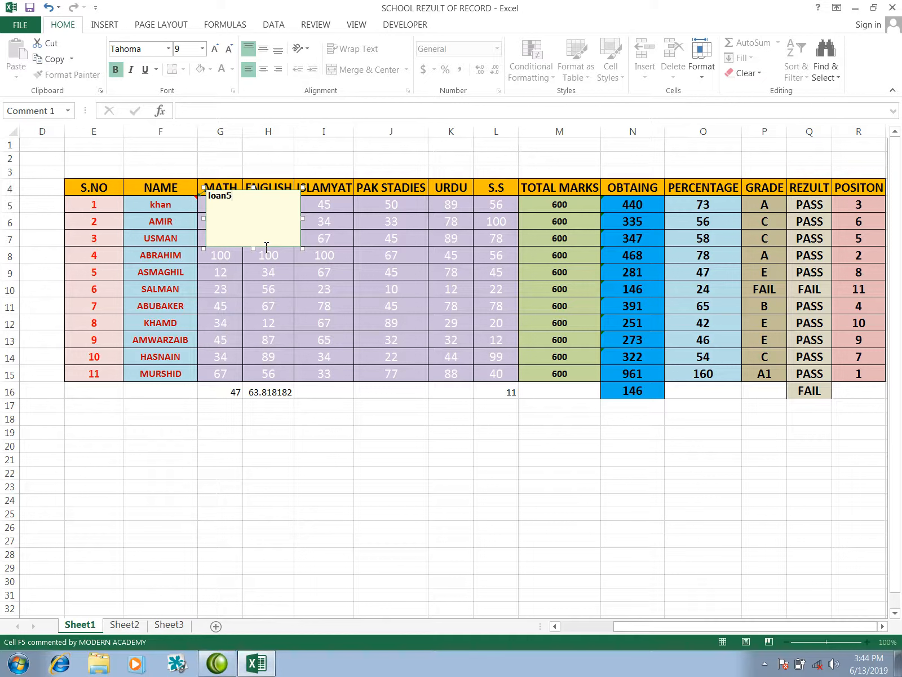
{"action": "type", "text": "000"}
{"action": "left_click", "coordinate": [314, 274]}
{"action": "mouse_move", "coordinate": [187, 204]}
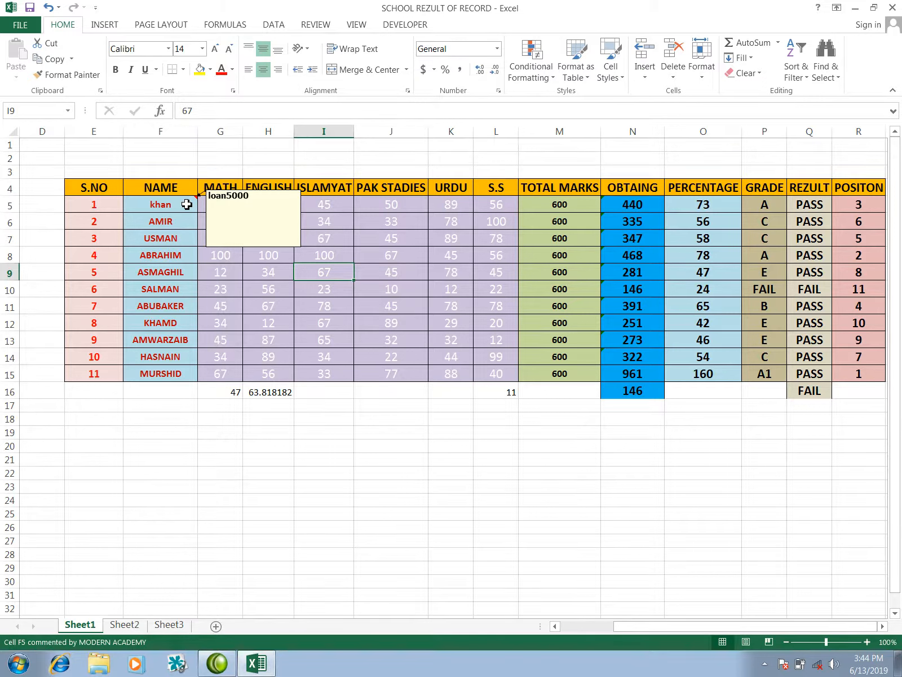
Step: Add a comment to name cell F6, replacing the default author text with "ra/6000"
{"action": "left_click", "coordinate": [181, 223]}
{"action": "left_click", "coordinate": [181, 238]}
{"action": "left_click", "coordinate": [181, 224]}
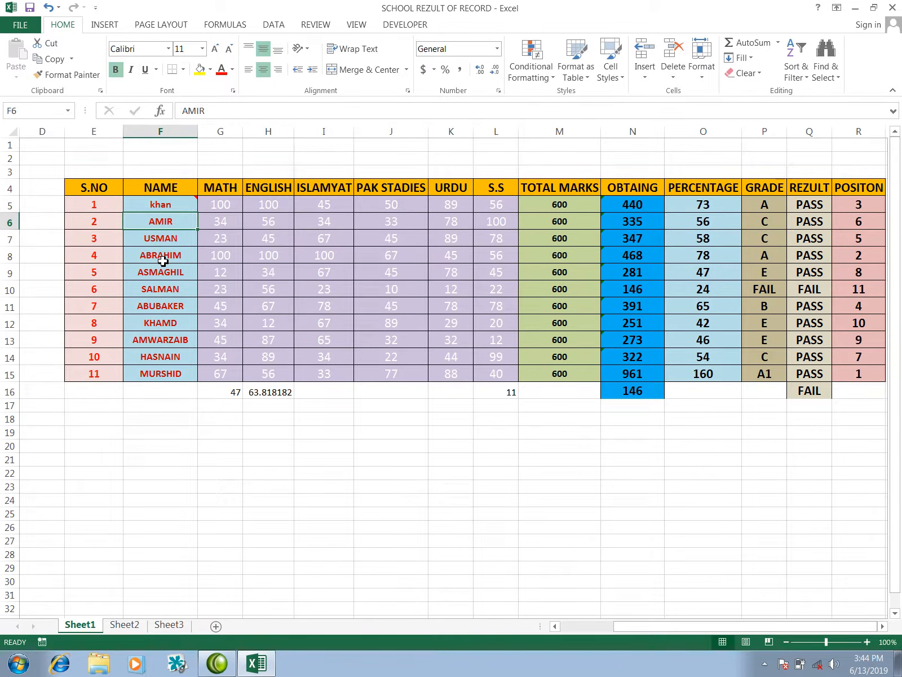
{"action": "key", "text": "shift+F2"}
{"action": "left_click_drag", "start_coordinate": [298, 213], "coordinate": [202, 213]}
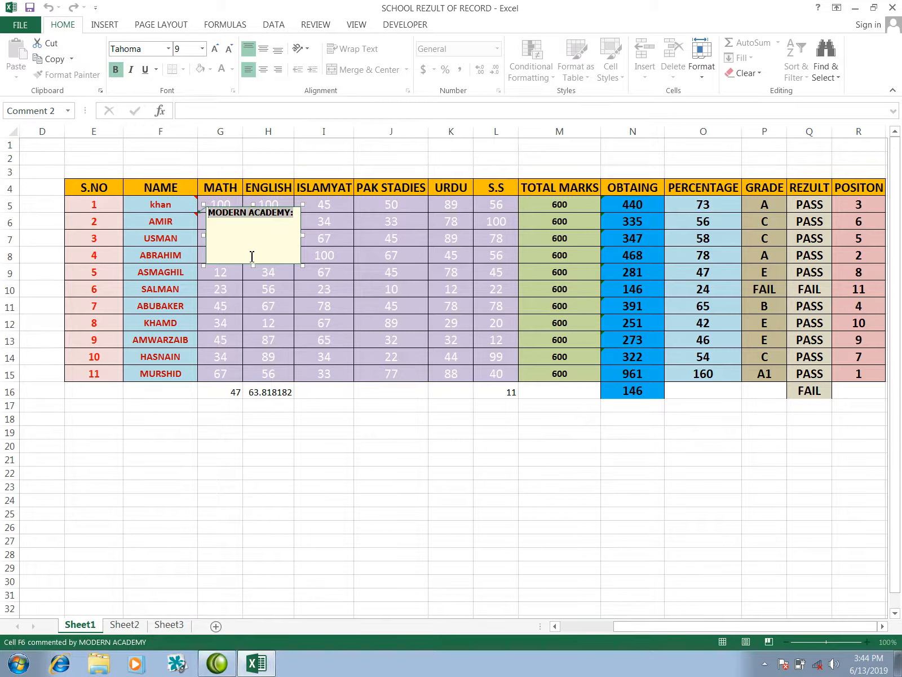
{"action": "type", "text": "ra/6000"}
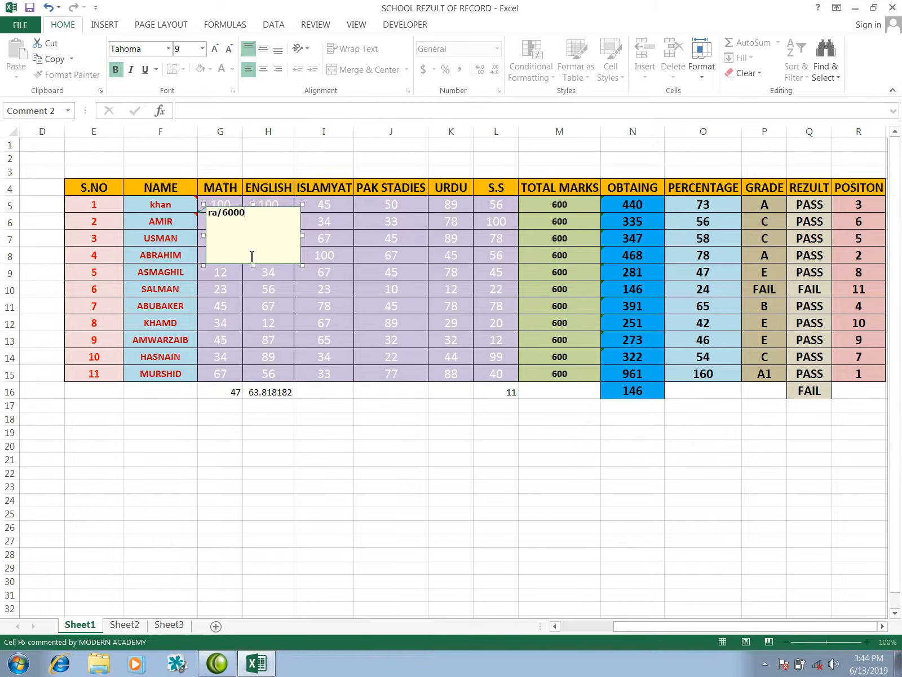
{"action": "left_click", "coordinate": [254, 334]}
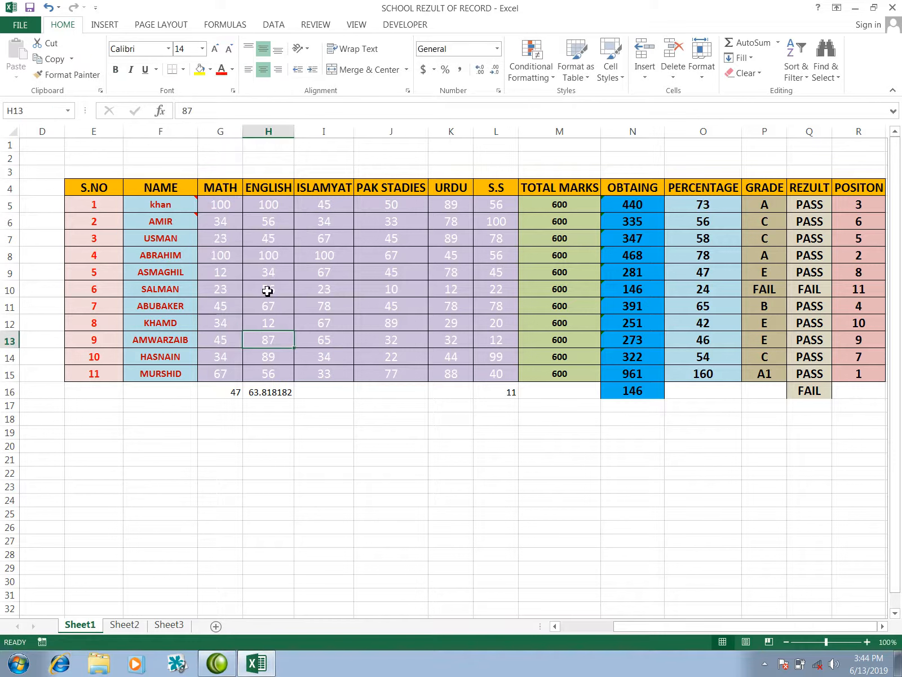
{"action": "mouse_move", "coordinate": [186, 224]}
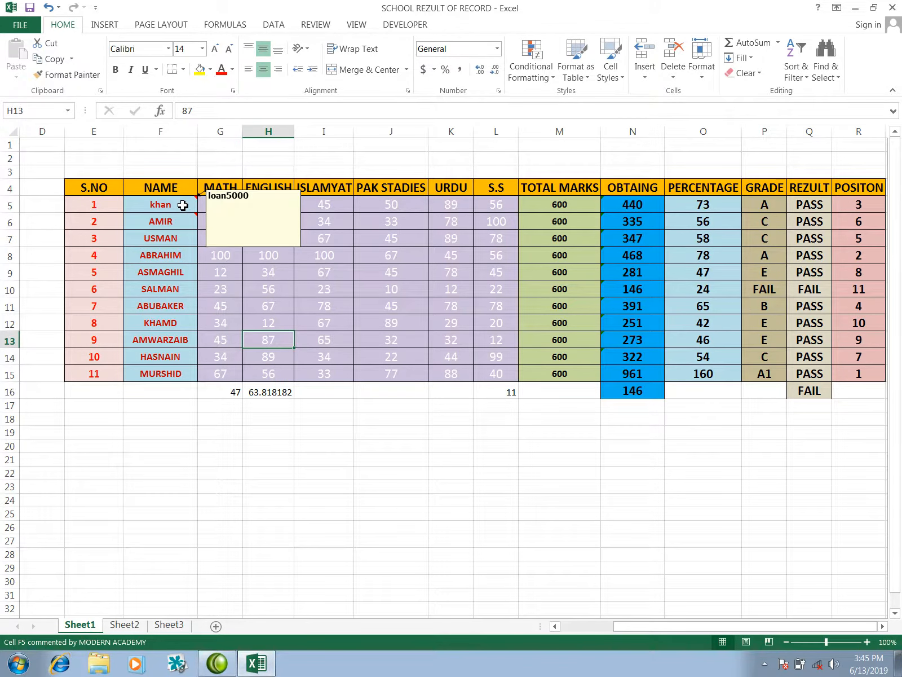
Step: Clear the comments from name cells F5:F6
{"action": "left_click", "coordinate": [184, 223]}
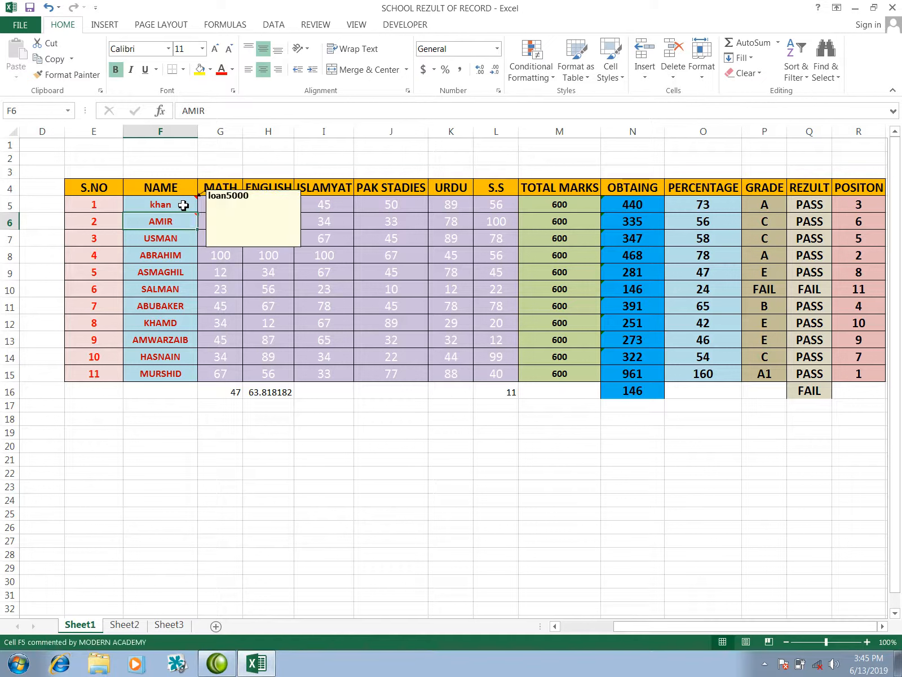
{"action": "left_click", "coordinate": [183, 210]}
{"action": "left_click_drag", "start_coordinate": [182, 213], "coordinate": [190, 224]}
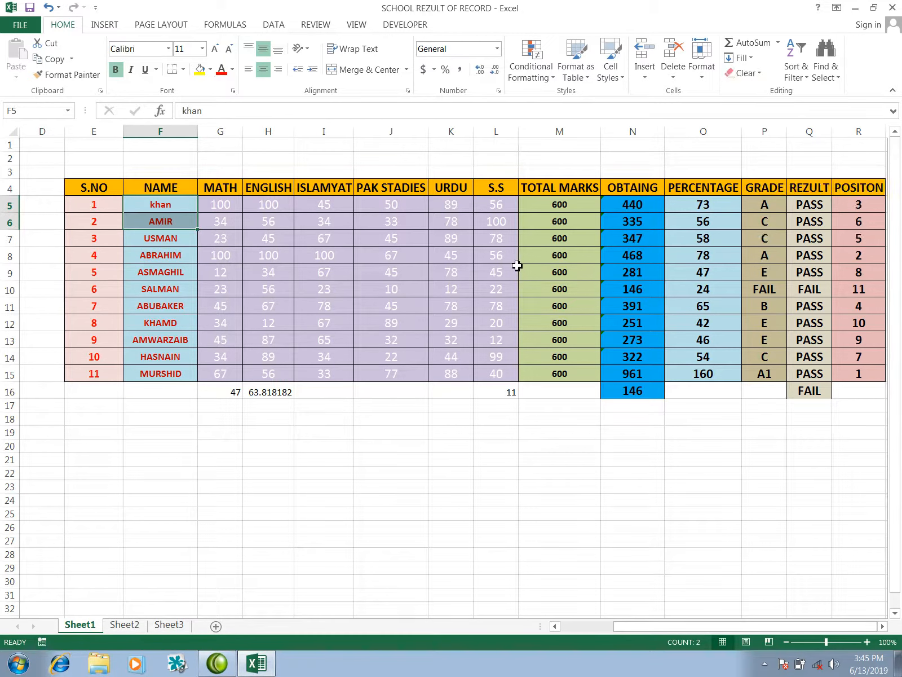
Step: Draw a flat rectangle shape below the result table, spanning roughly columns H to J on row 20
{"action": "left_click", "coordinate": [105, 26]}
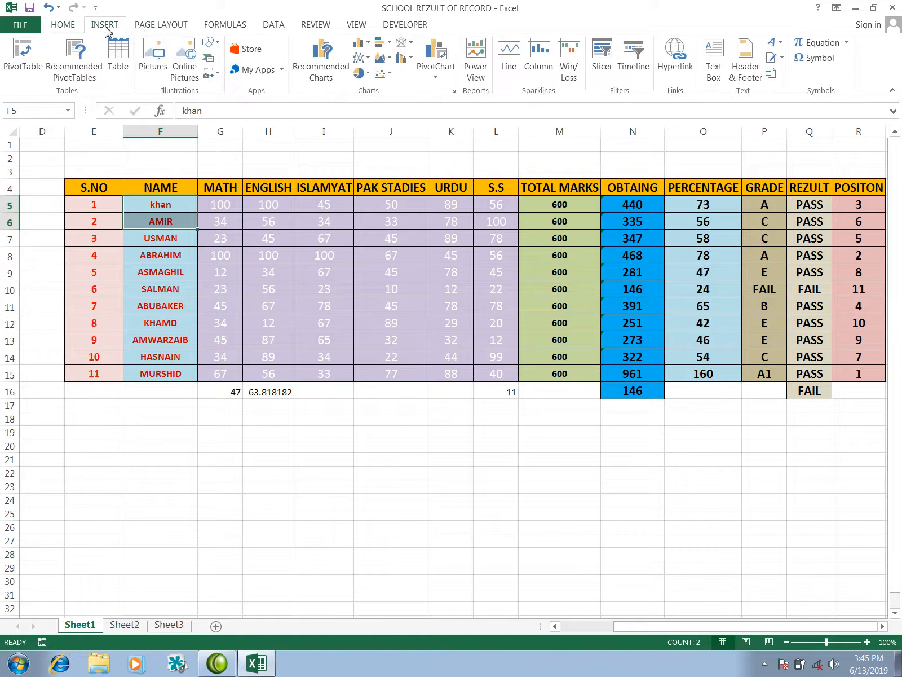
{"action": "left_click", "coordinate": [217, 44]}
{"action": "left_click", "coordinate": [246, 76]}
{"action": "mouse_move", "coordinate": [281, 439]}
{"action": "left_mouse_down"}
{"action": "mouse_move", "coordinate": [300, 453]}
{"action": "mouse_move", "coordinate": [418, 455]}
{"action": "left_mouse_up"}
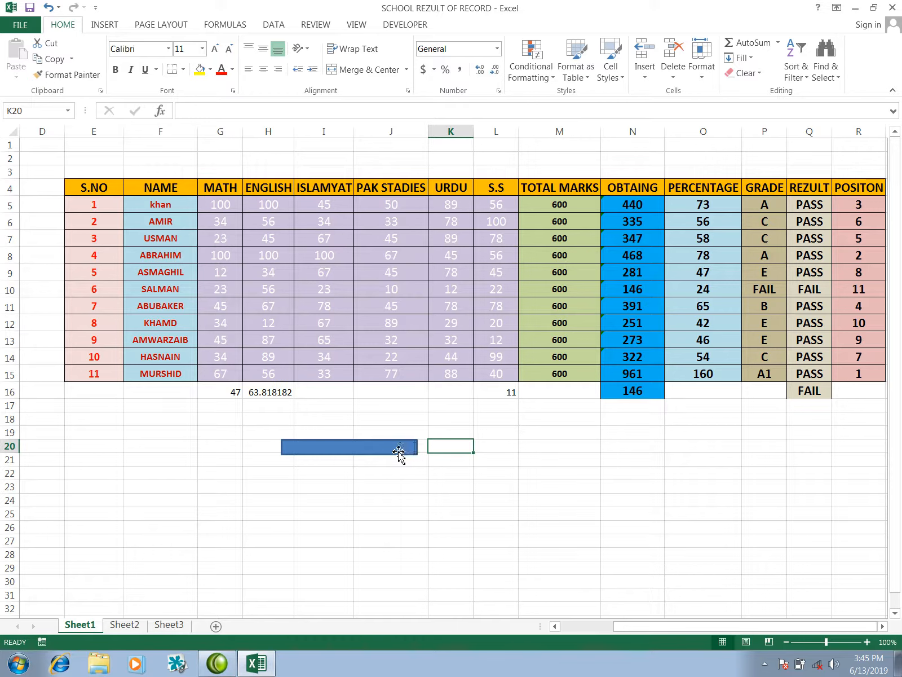
Step: Hyperlink the rectangle to cell A1 of Sheet2 in this document, and follow the link to test it
{"action": "right_click", "coordinate": [399, 451]}
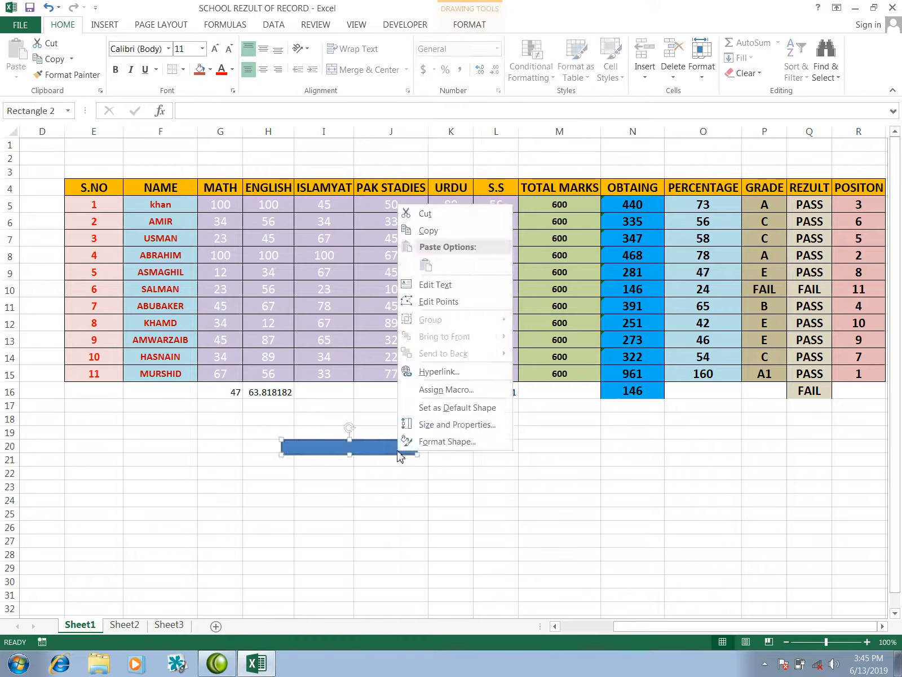
{"action": "left_click", "coordinate": [456, 376]}
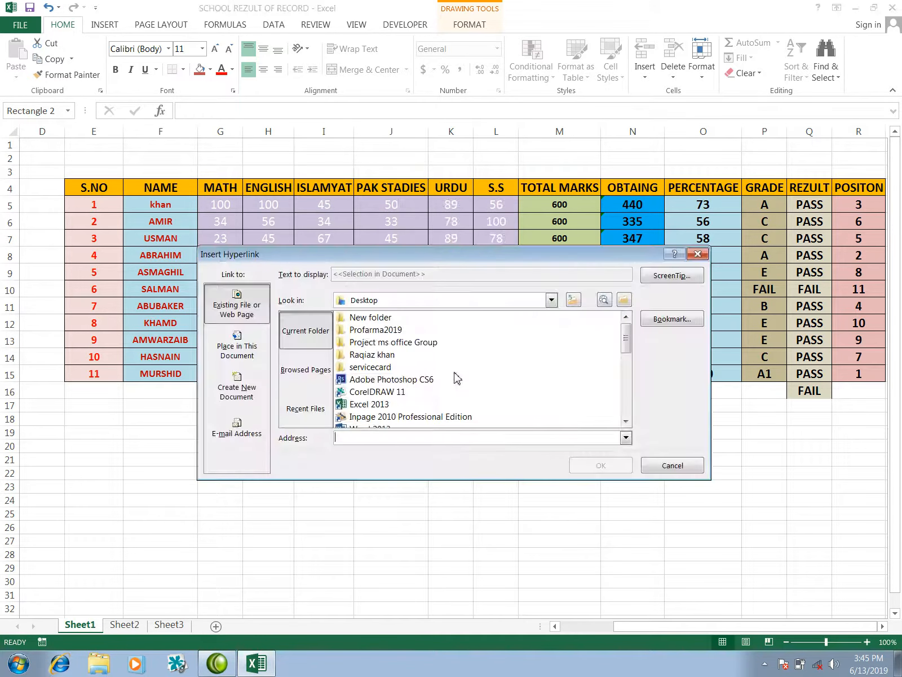
{"action": "left_click", "coordinate": [251, 355]}
{"action": "left_click", "coordinate": [324, 368]}
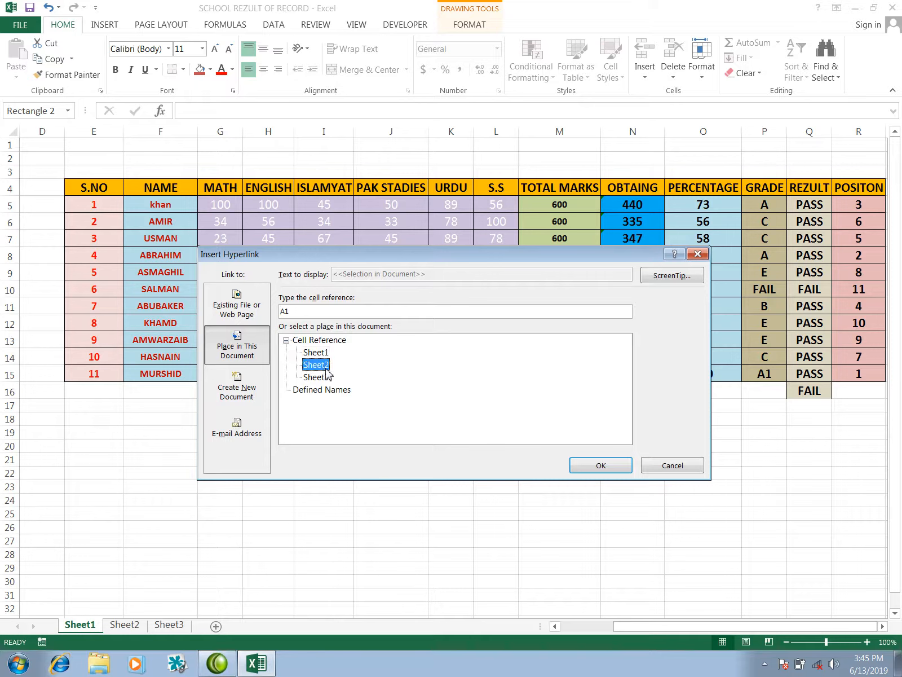
{"action": "left_click", "coordinate": [590, 467]}
{"action": "left_click", "coordinate": [459, 435]}
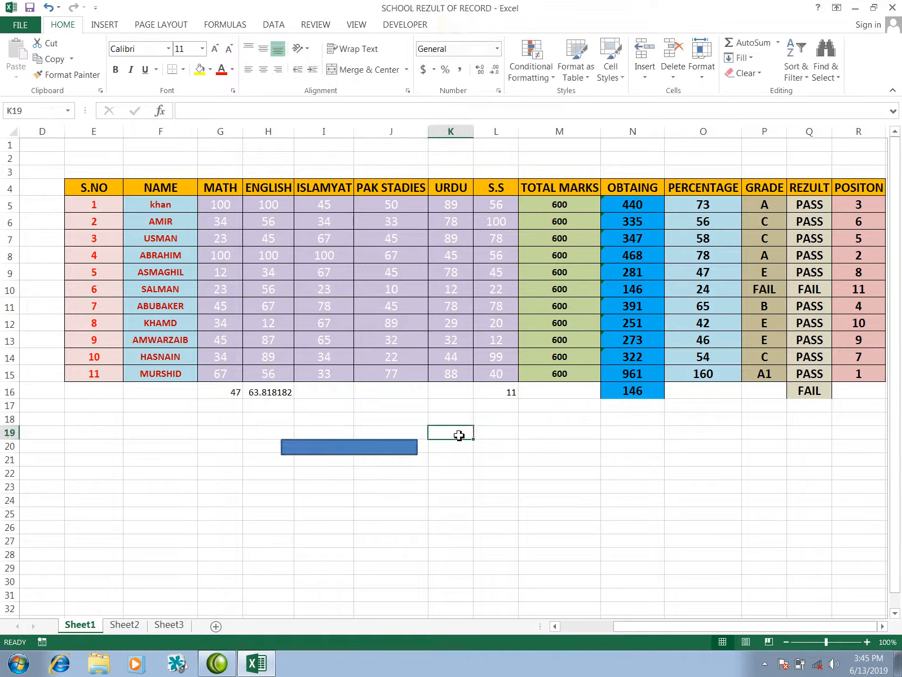
{"action": "left_click", "coordinate": [409, 452]}
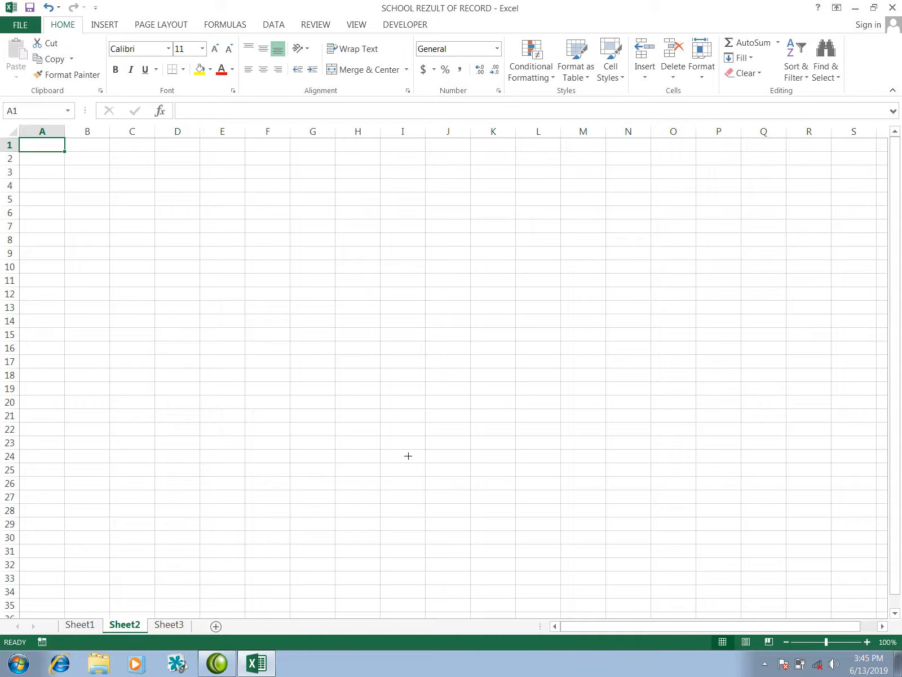
Step: Return to Sheet1, clear the hyperlink from the rectangle, and test the shape again
{"action": "left_click", "coordinate": [83, 625]}
{"action": "right_click", "coordinate": [318, 449]}
{"action": "key", "text": "Escape"}
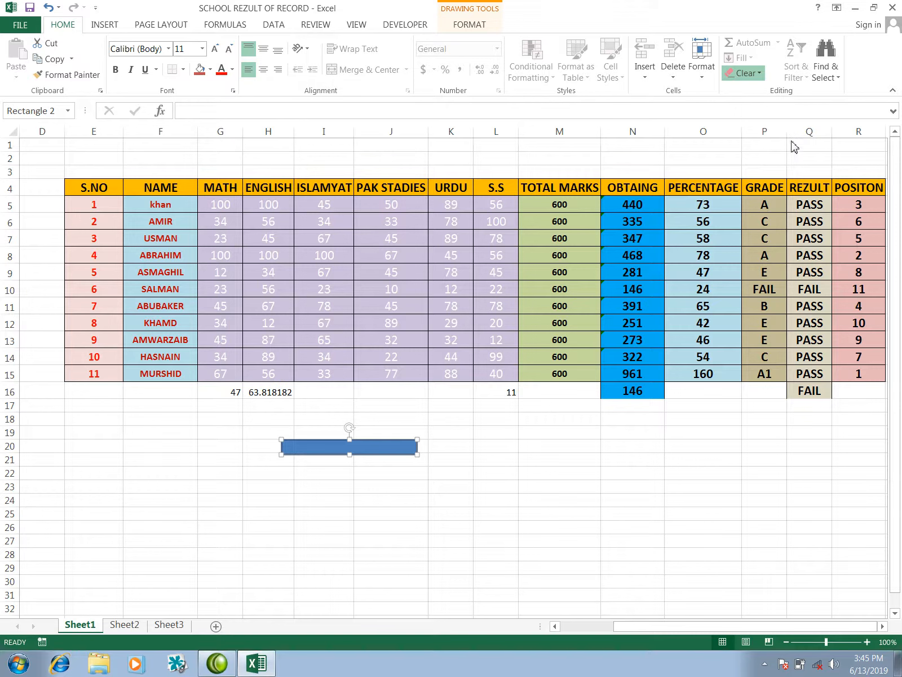
{"action": "left_click", "coordinate": [510, 471]}
{"action": "left_click", "coordinate": [405, 451]}
{"action": "left_click", "coordinate": [528, 461]}
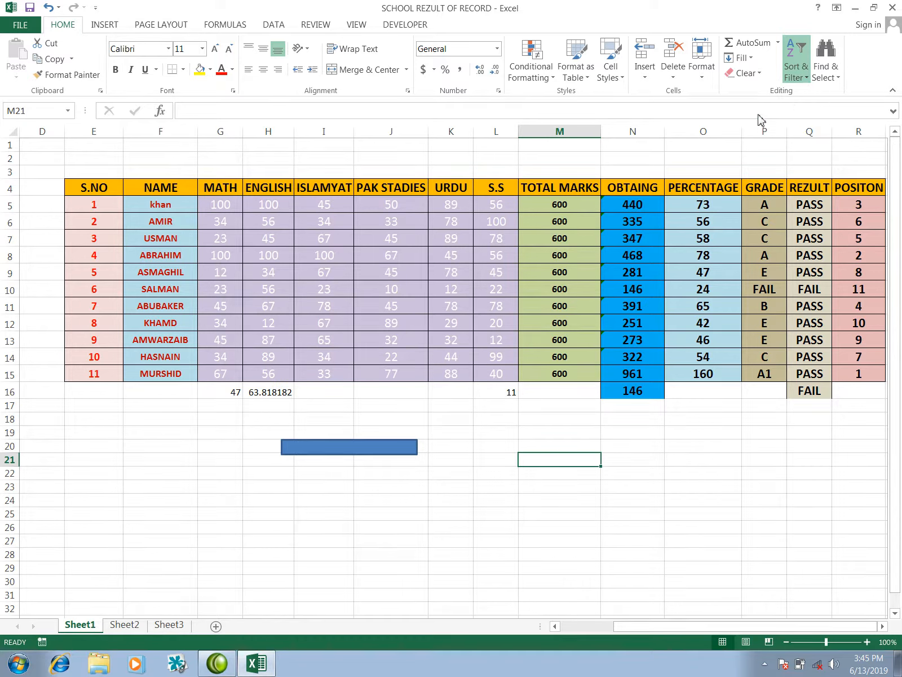
Step: Sort the result table by the names in F5:F15 from A to Z, expanding the selection
{"action": "left_click_drag", "start_coordinate": [186, 204], "coordinate": [187, 368]}
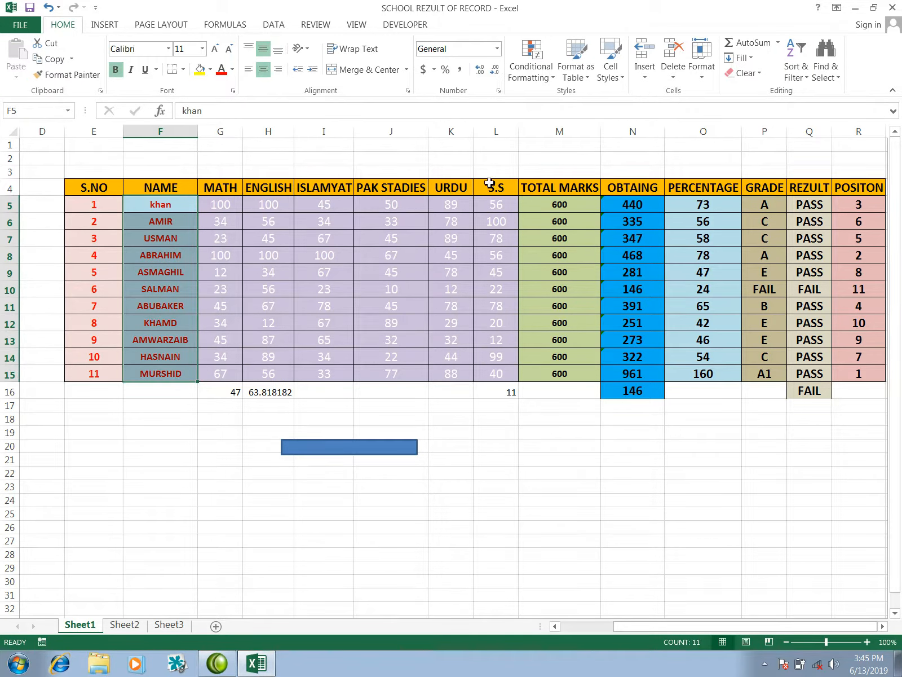
{"action": "left_click", "coordinate": [805, 82]}
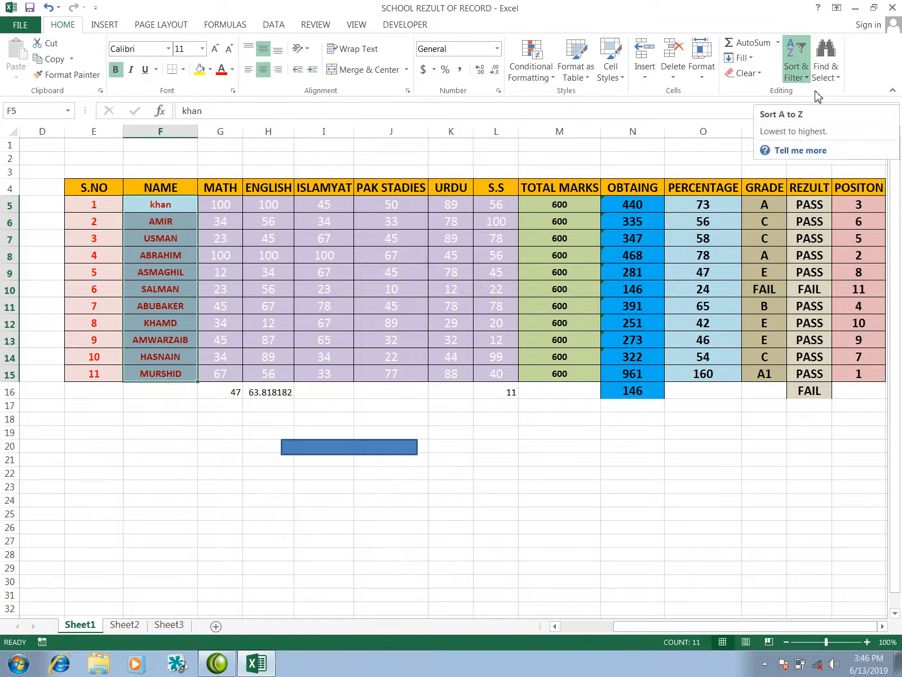
{"action": "left_click", "coordinate": [818, 97]}
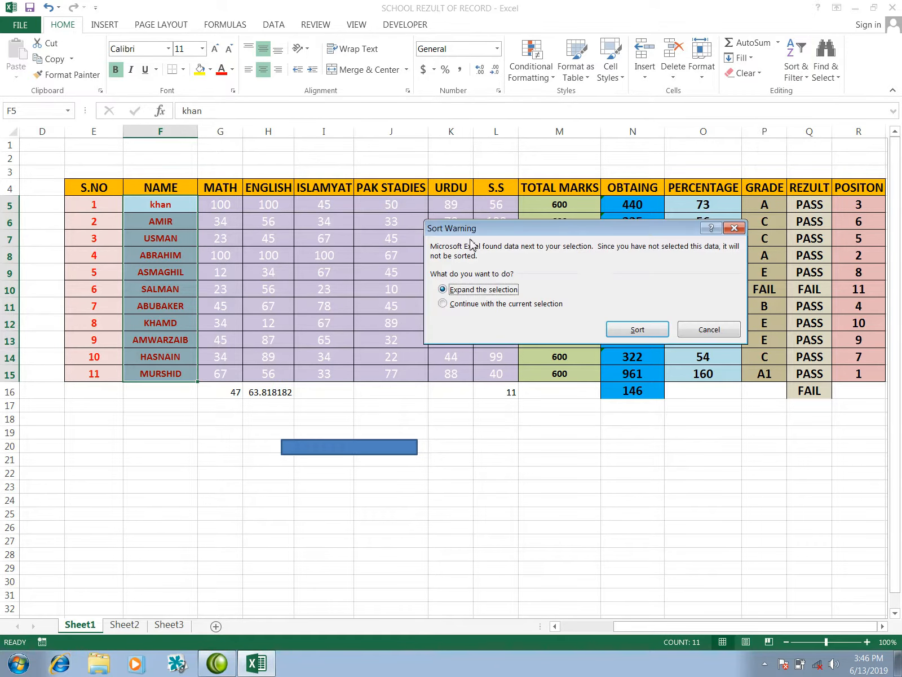
{"action": "left_click", "coordinate": [631, 329]}
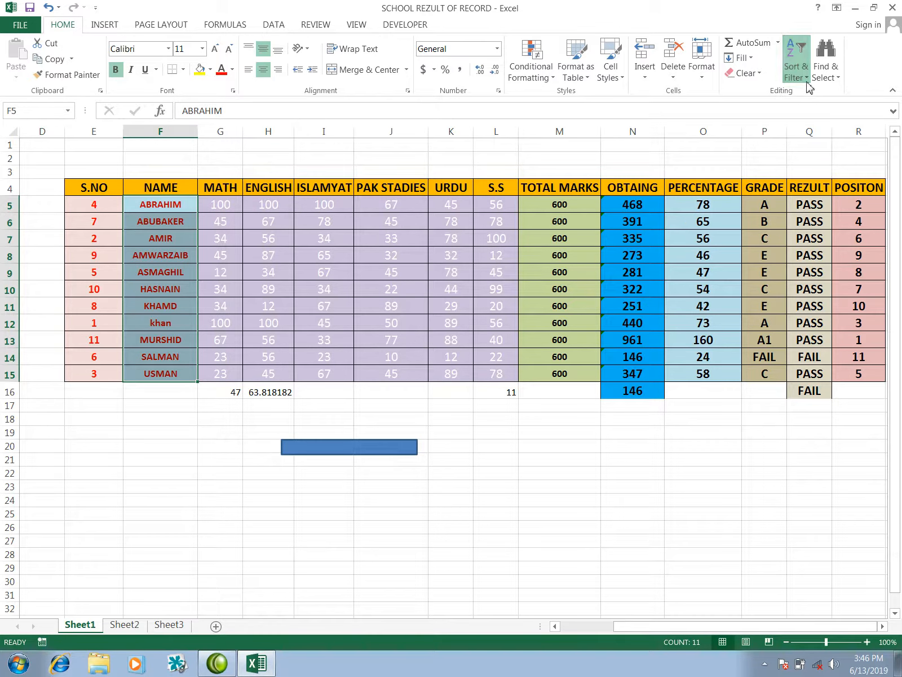
Step: Sort the result table by the NAME column from Z to A, expanding the selection
{"action": "left_click", "coordinate": [825, 116]}
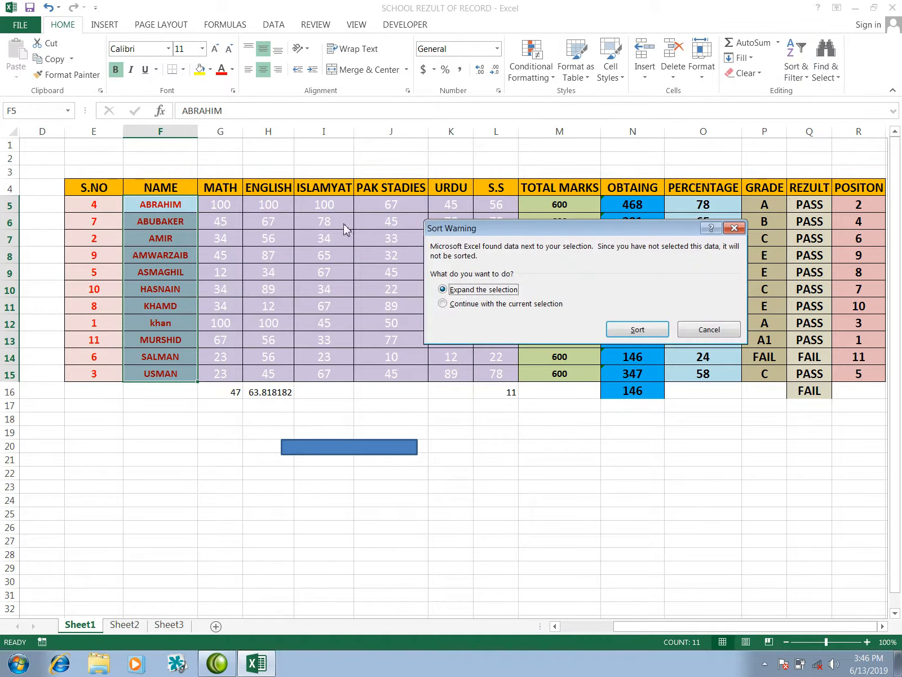
{"action": "left_click", "coordinate": [636, 330]}
{"action": "left_click", "coordinate": [179, 272]}
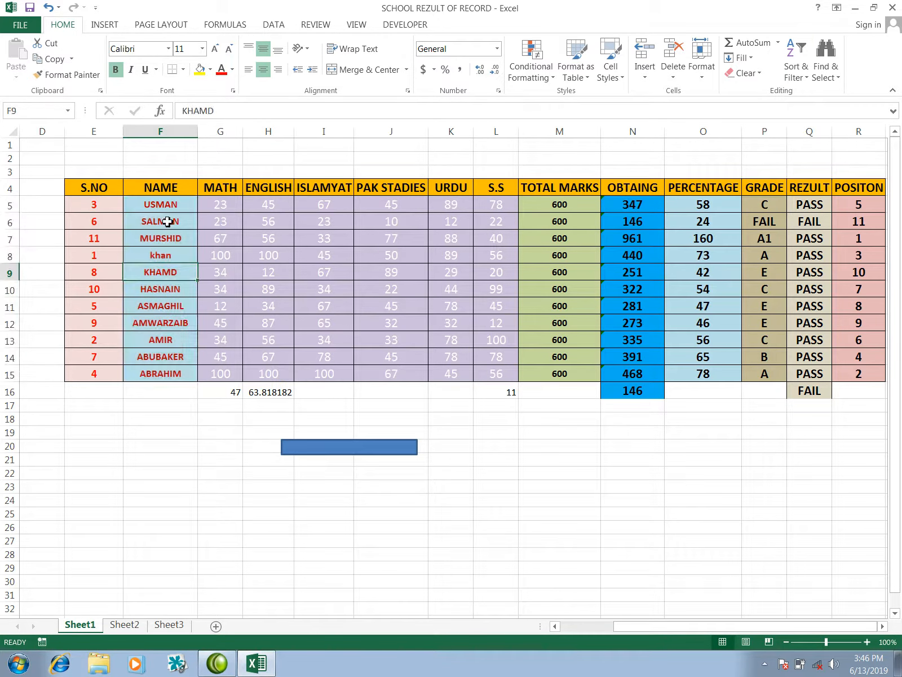
Step: Re-sort the result table by the names in F5:F15 from A to Z, expanding the selection
{"action": "left_click_drag", "start_coordinate": [161, 203], "coordinate": [161, 373]}
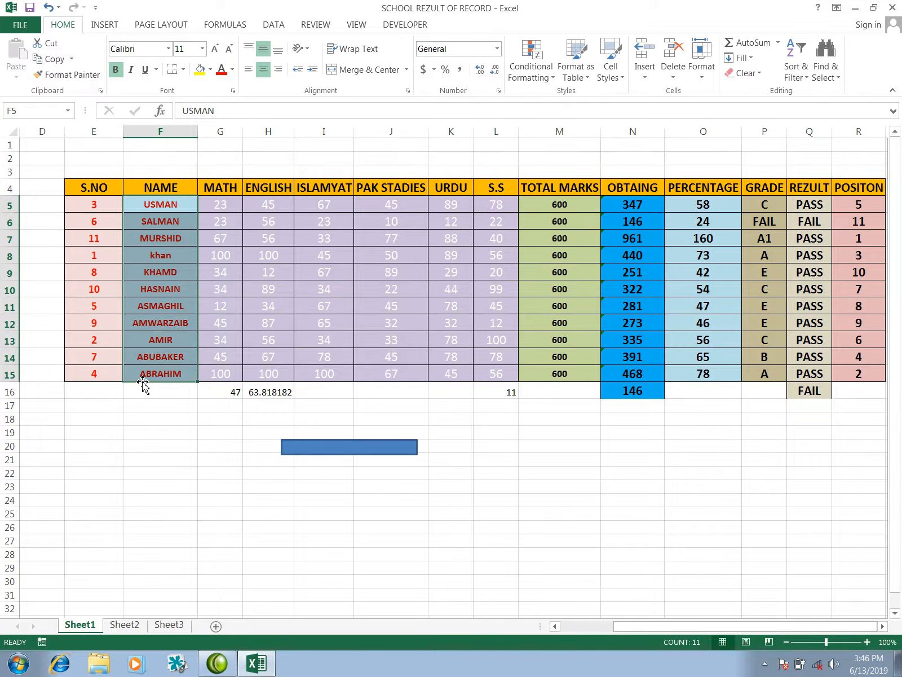
{"action": "left_click", "coordinate": [142, 379]}
{"action": "left_click_drag", "start_coordinate": [158, 204], "coordinate": [161, 373]}
{"action": "left_click", "coordinate": [804, 77]}
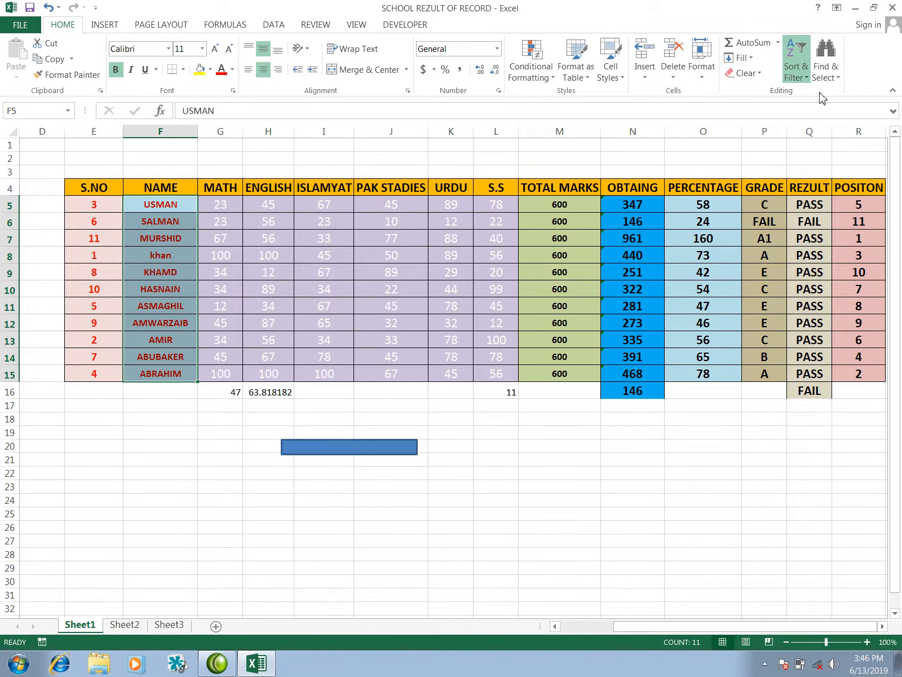
{"action": "left_click", "coordinate": [819, 93]}
{"action": "left_click", "coordinate": [608, 328]}
{"action": "left_click", "coordinate": [288, 283]}
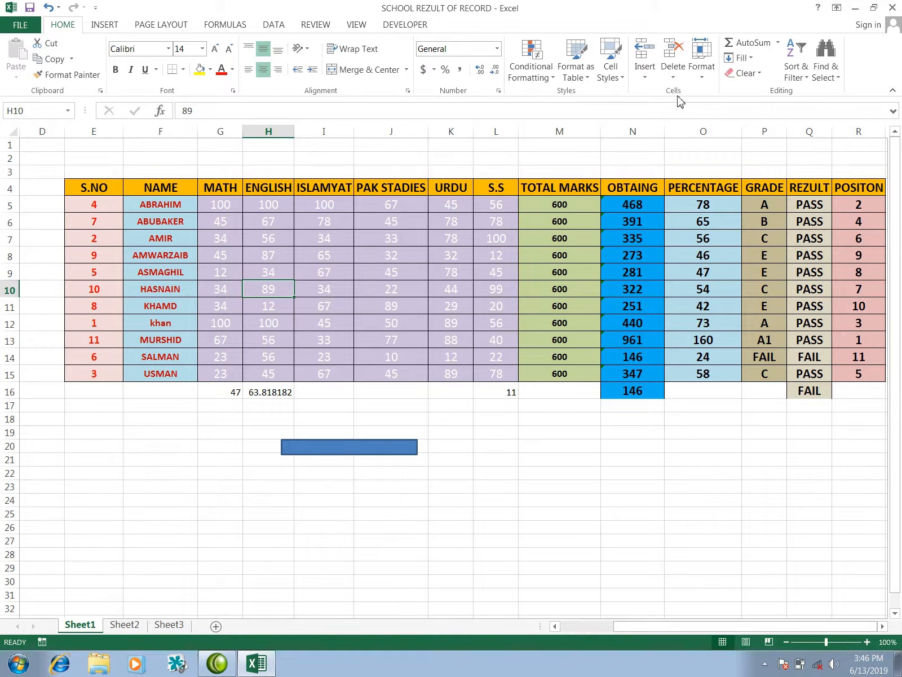
Step: Add filters to the header row E4:R4 of the result table
{"action": "left_click", "coordinate": [322, 237]}
{"action": "left_click_drag", "start_coordinate": [88, 187], "coordinate": [697, 192]}
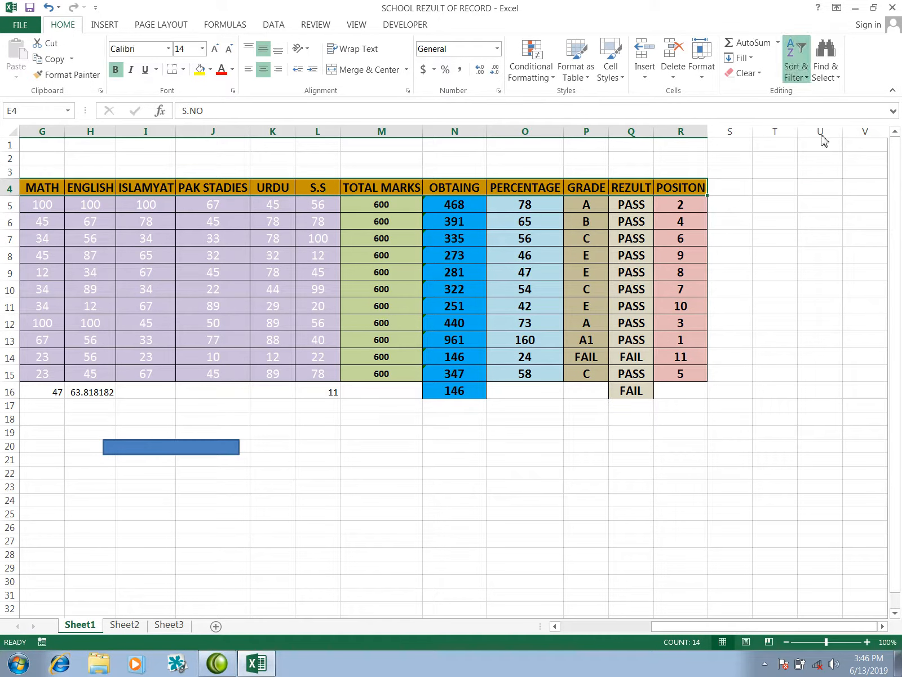
{"action": "left_click", "coordinate": [673, 257]}
{"action": "scroll", "coordinate": [643, 240], "scroll_direction": "down", "scroll_amount": 1}
{"action": "scroll", "coordinate": [641, 259], "scroll_direction": "up", "scroll_amount": 1}
{"action": "left_click_drag", "start_coordinate": [768, 627], "coordinate": [736, 630]}
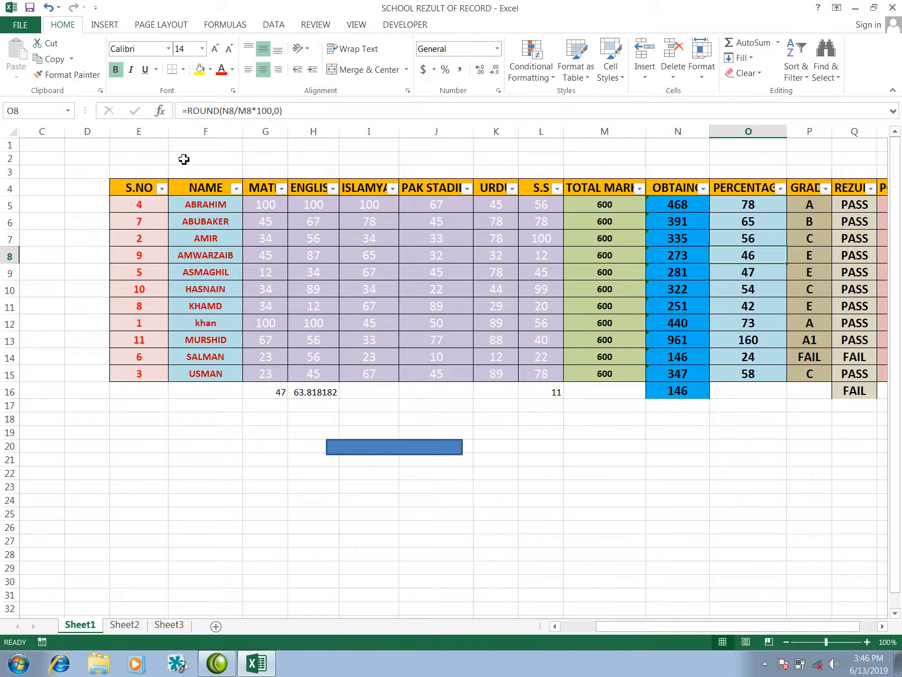
{"action": "scroll", "coordinate": [185, 161], "scroll_direction": "up", "scroll_amount": 3}
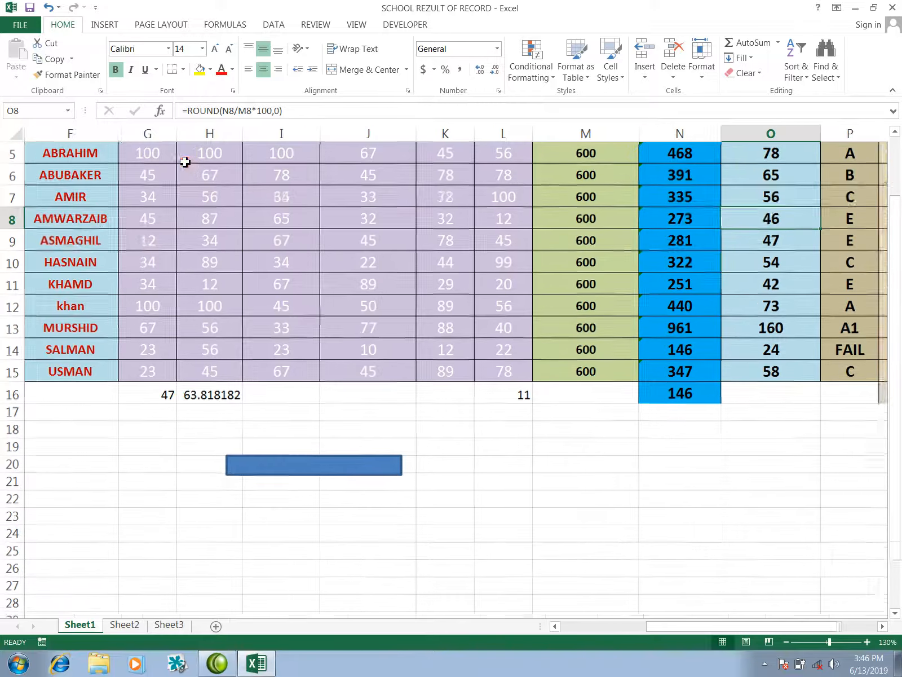
{"action": "left_click_drag", "start_coordinate": [841, 626], "coordinate": [823, 630]}
{"action": "left_click_drag", "start_coordinate": [893, 556], "coordinate": [896, 504]}
{"action": "left_click_drag", "start_coordinate": [813, 630], "coordinate": [760, 631]}
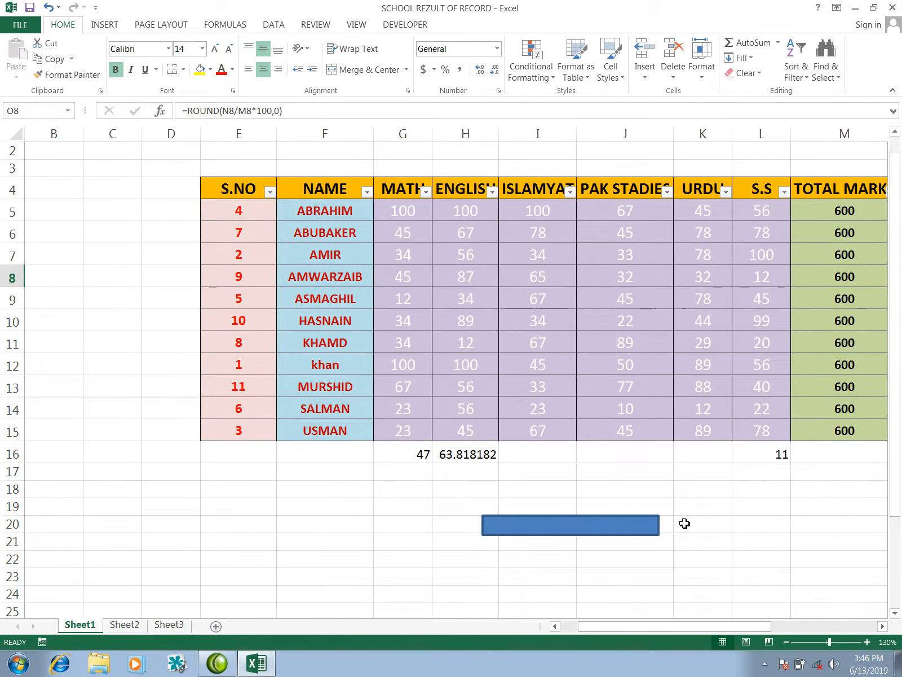
{"action": "left_click", "coordinate": [320, 209]}
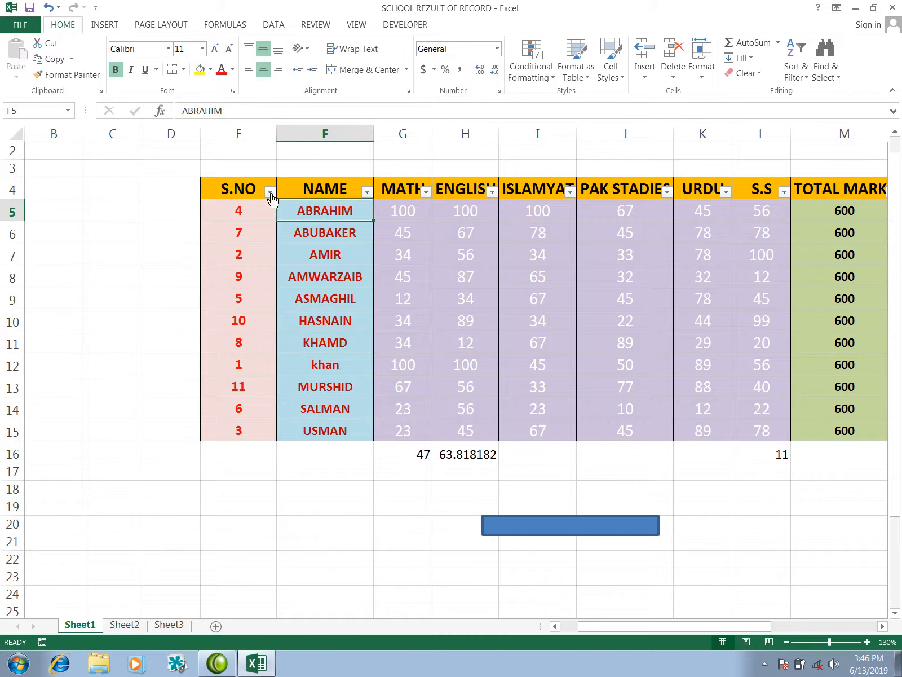
{"action": "left_click", "coordinate": [236, 214]}
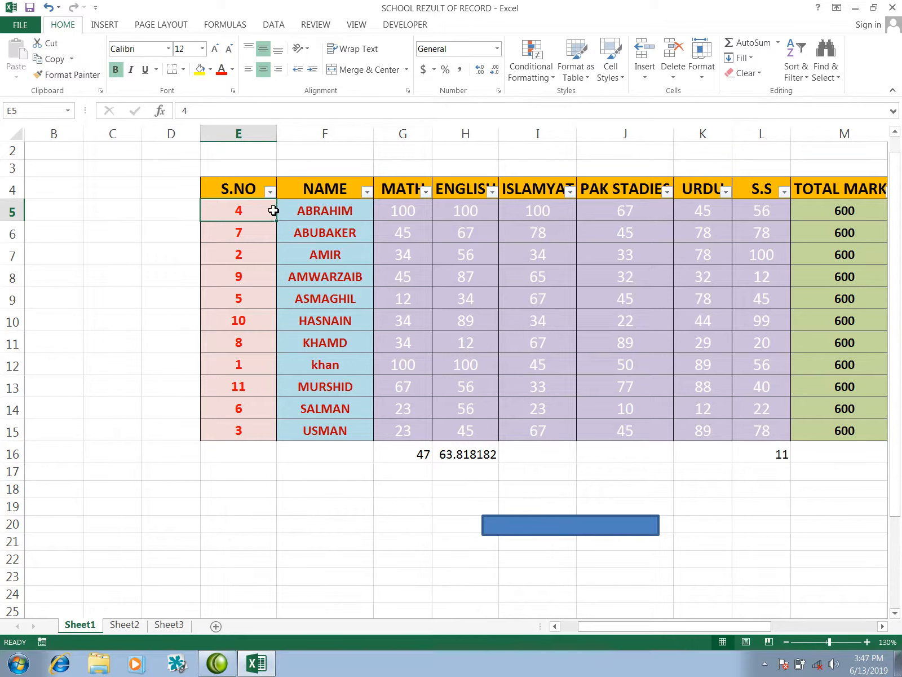
{"action": "left_click", "coordinate": [312, 215]}
{"action": "left_click_drag", "start_coordinate": [421, 214], "coordinate": [441, 288]}
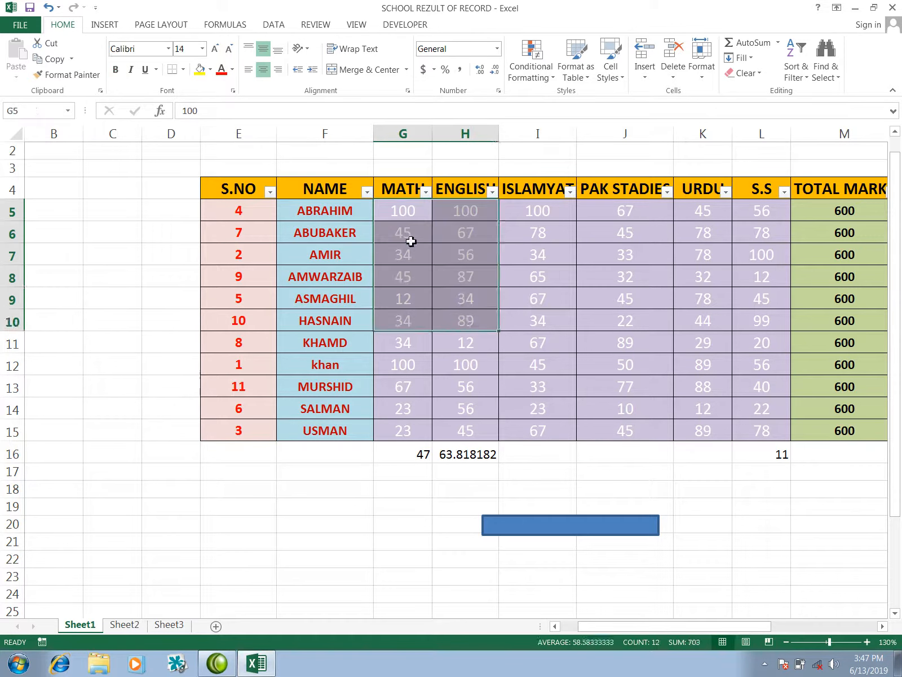
{"action": "left_click", "coordinate": [397, 233]}
{"action": "left_click_drag", "start_coordinate": [297, 230], "coordinate": [435, 276]}
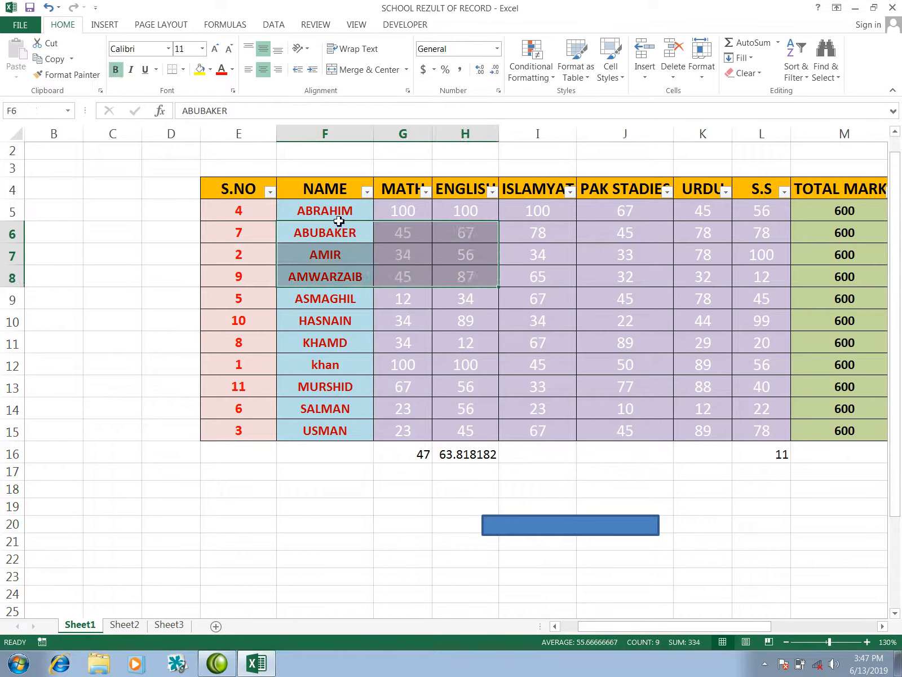
Step: Filter the NAME column to show only the first student in the list and view the record's marks
{"action": "left_click", "coordinate": [344, 211]}
{"action": "left_click", "coordinate": [368, 192]}
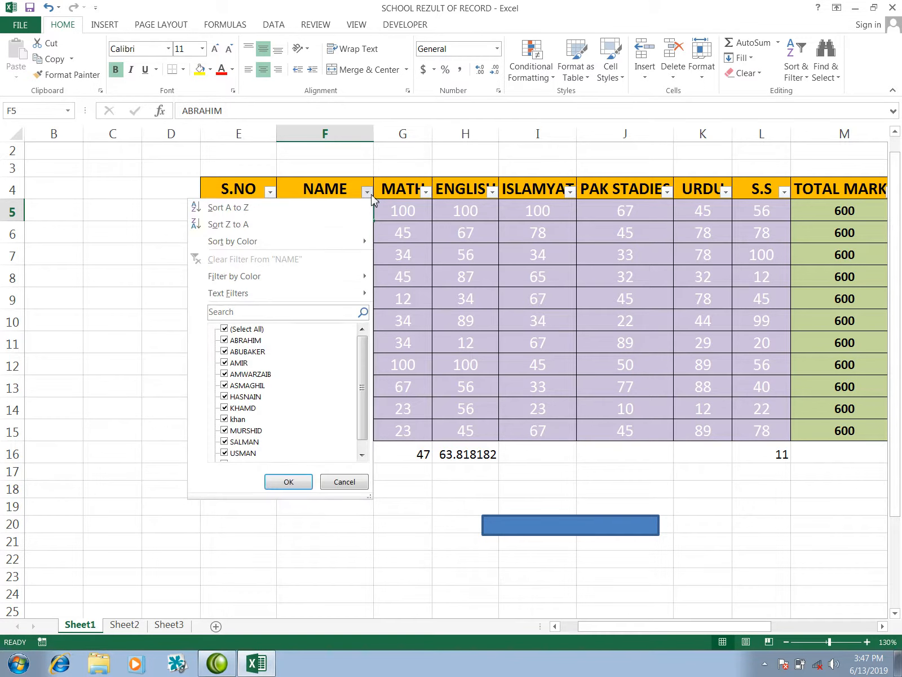
{"action": "left_click", "coordinate": [225, 329]}
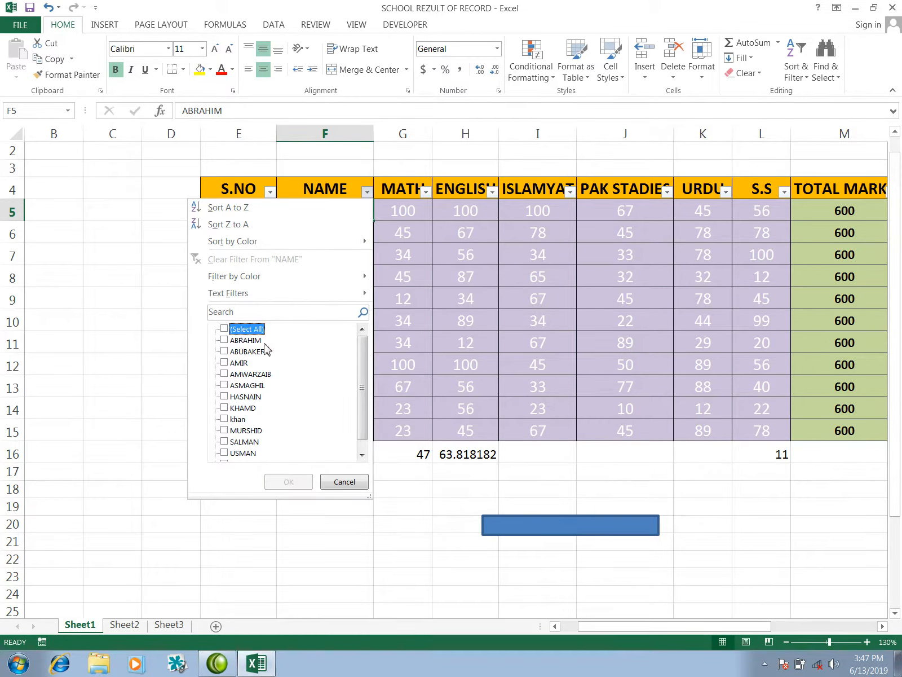
{"action": "left_click", "coordinate": [224, 340]}
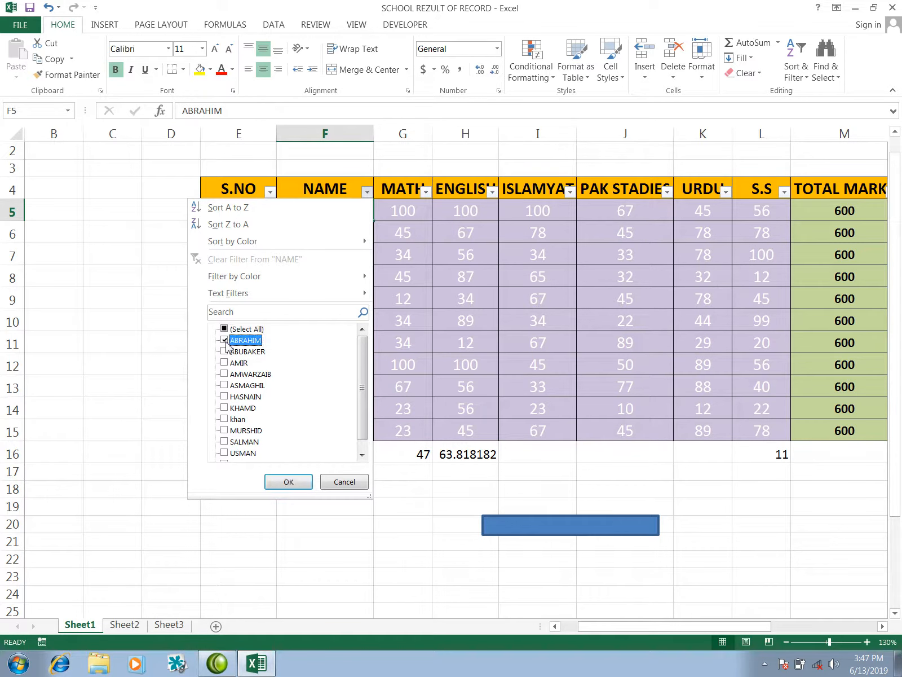
{"action": "left_click", "coordinate": [288, 482]}
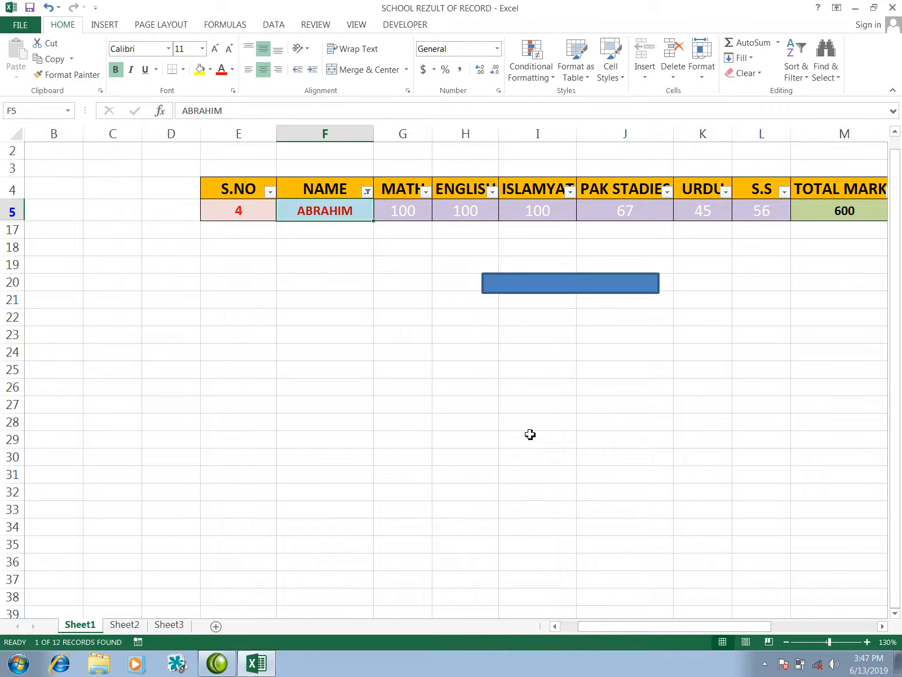
{"action": "left_click_drag", "start_coordinate": [664, 626], "coordinate": [702, 632]}
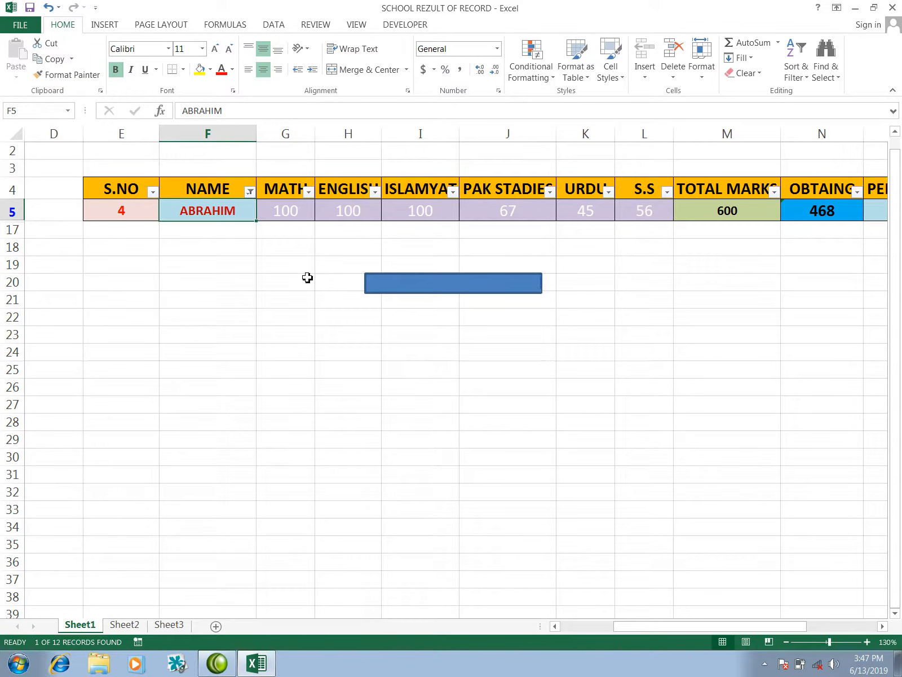
{"action": "left_click", "coordinate": [207, 232]}
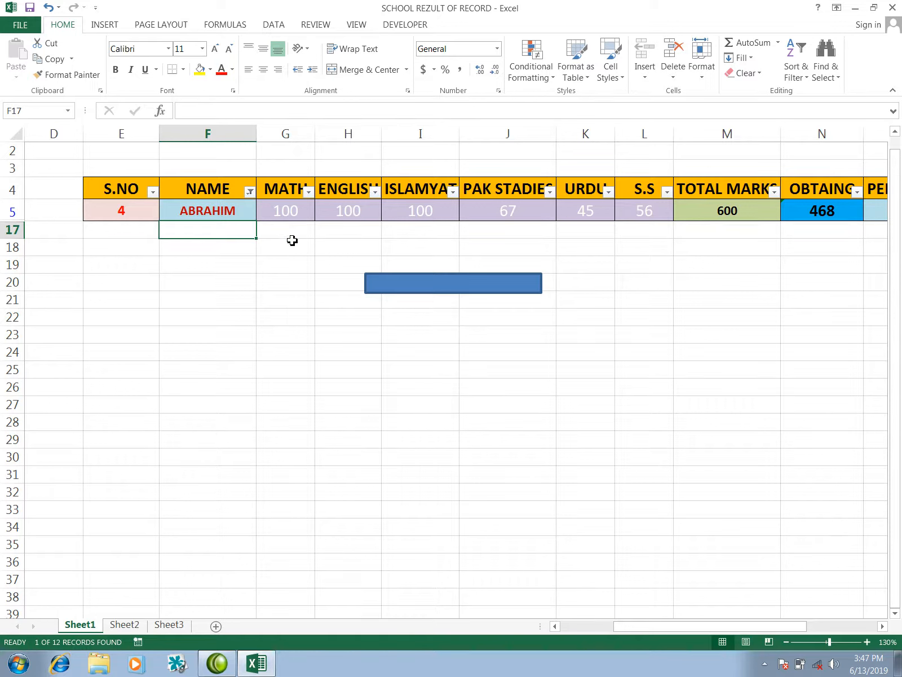
{"action": "left_click_drag", "start_coordinate": [292, 236], "coordinate": [300, 359]}
{"action": "left_click", "coordinate": [322, 235]}
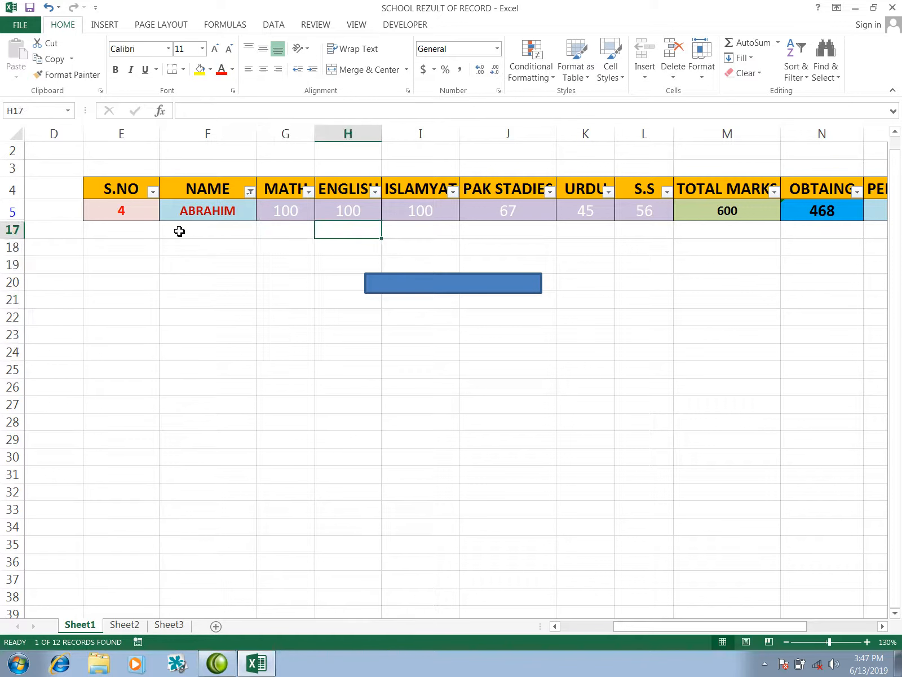
{"action": "left_click_drag", "start_coordinate": [154, 231], "coordinate": [336, 232]}
Step: Show all students again by reselecting every entry in the NAME column filter
{"action": "left_click", "coordinate": [250, 192]}
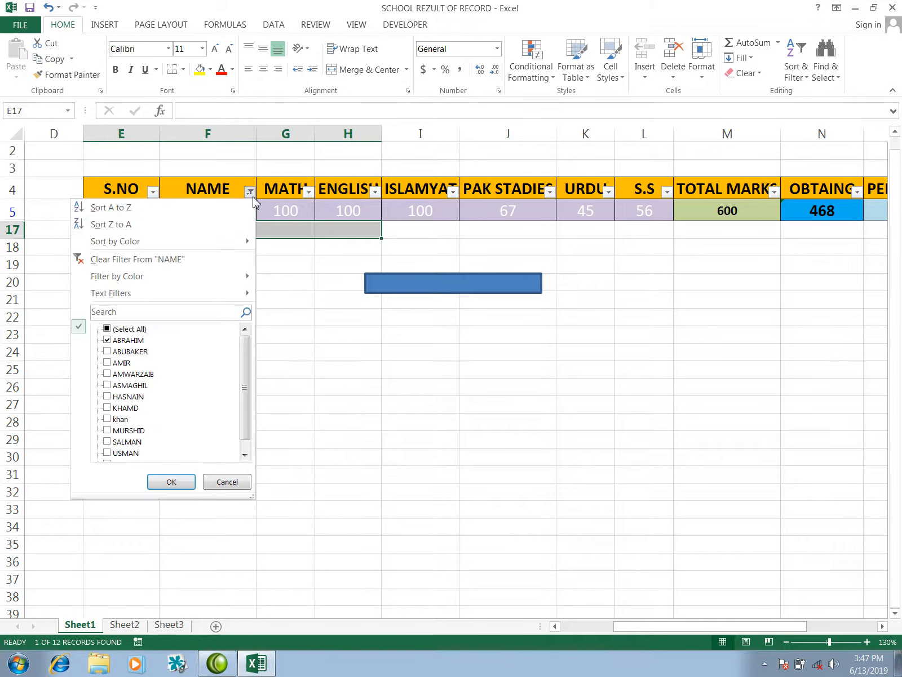
{"action": "left_click", "coordinate": [109, 329]}
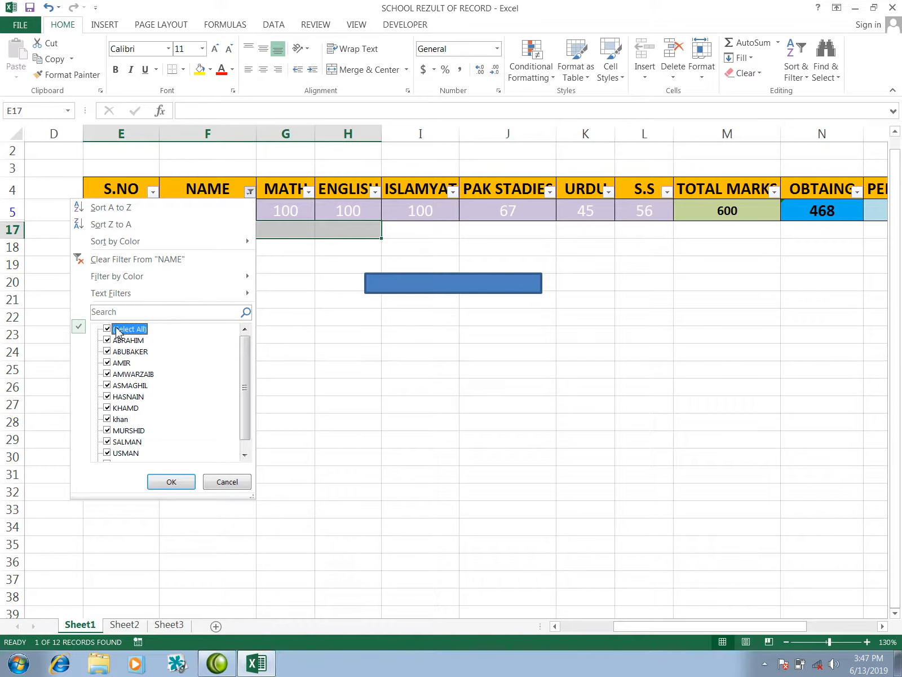
{"action": "left_click", "coordinate": [184, 483]}
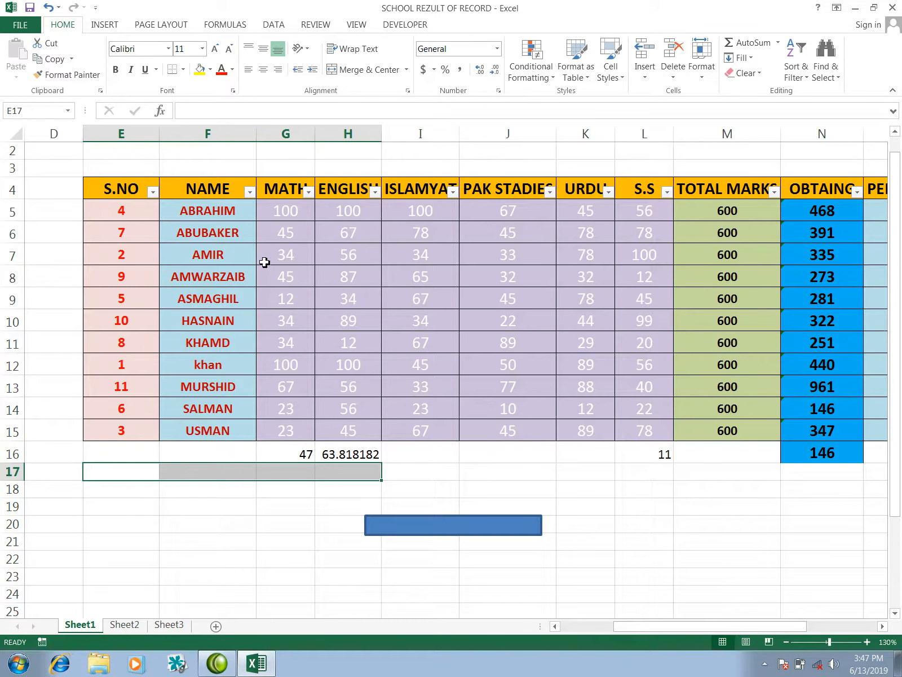
Step: Filter the S.NO column to show only the records numbered 6 and 7
{"action": "left_click", "coordinate": [137, 258]}
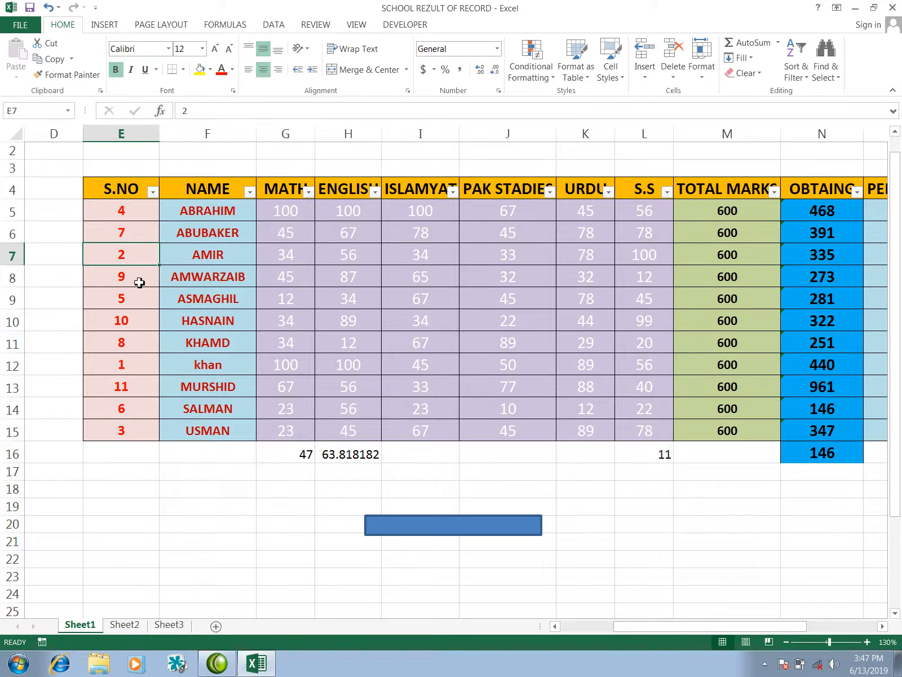
{"action": "left_click", "coordinate": [139, 282]}
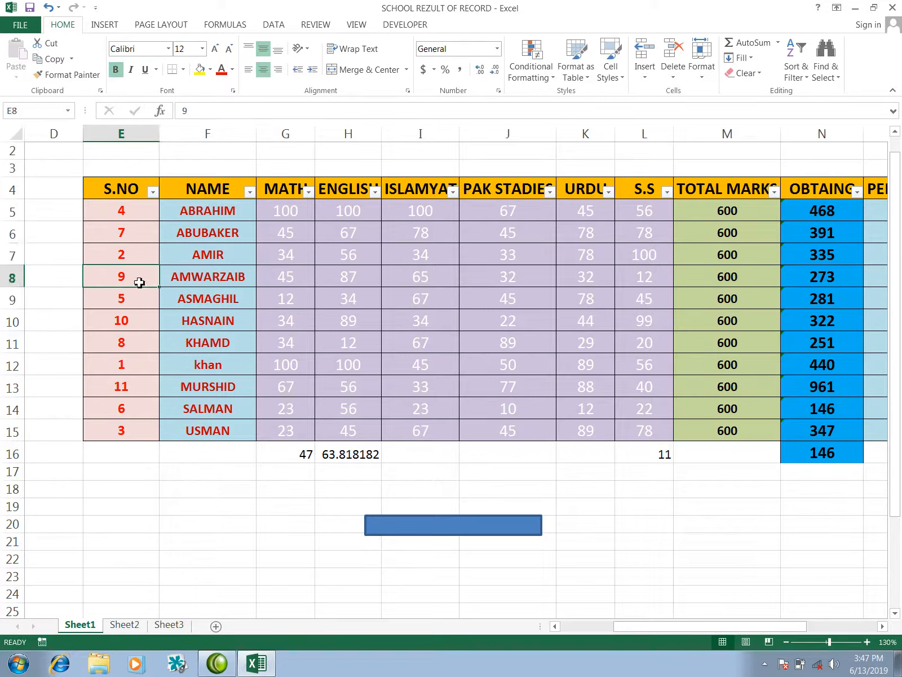
{"action": "left_click", "coordinate": [153, 193]}
{"action": "left_click", "coordinate": [44, 330]}
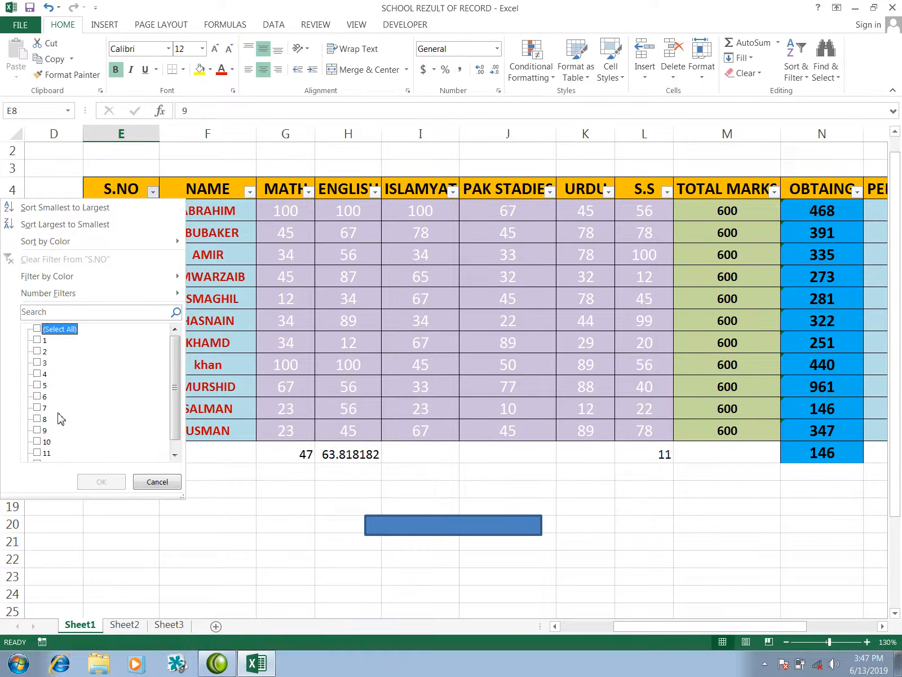
{"action": "left_click", "coordinate": [37, 397]}
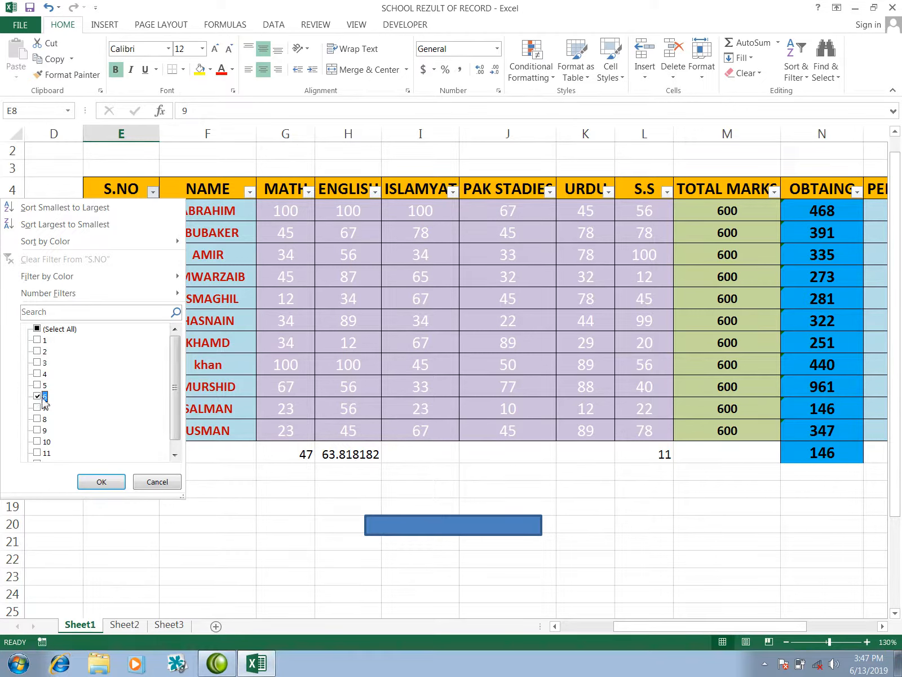
{"action": "left_click", "coordinate": [100, 482]}
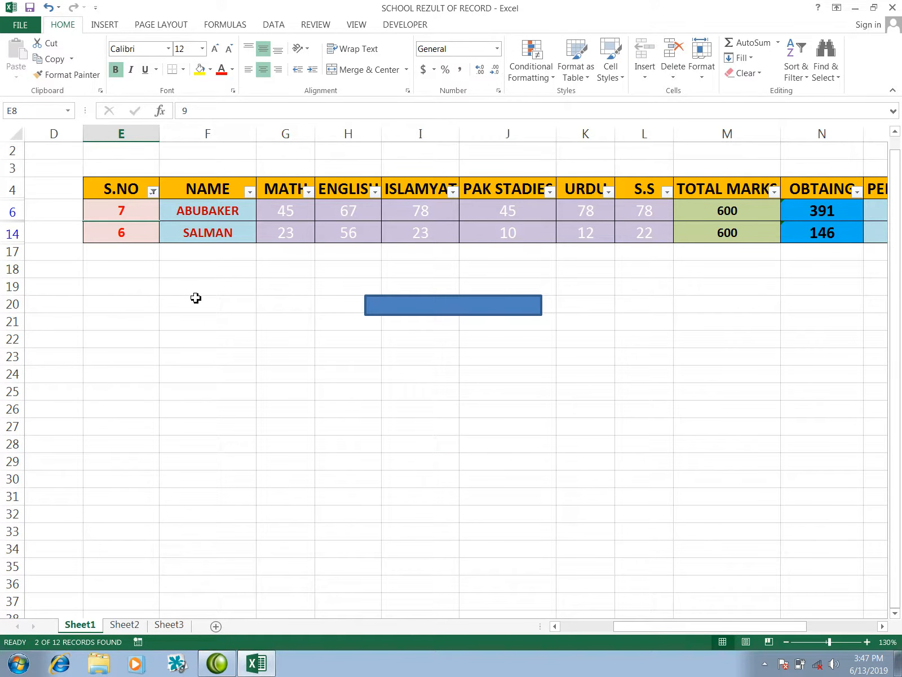
Step: Reselect all values in the S.NO column filter to bring back every record
{"action": "left_click", "coordinate": [153, 192]}
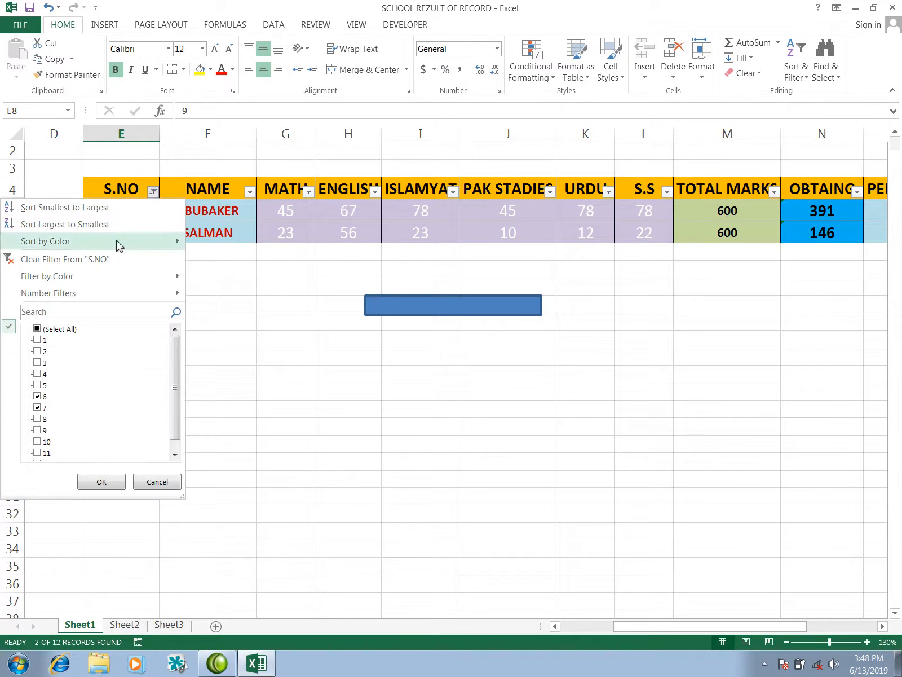
{"action": "left_click", "coordinate": [39, 330]}
{"action": "left_click", "coordinate": [107, 481]}
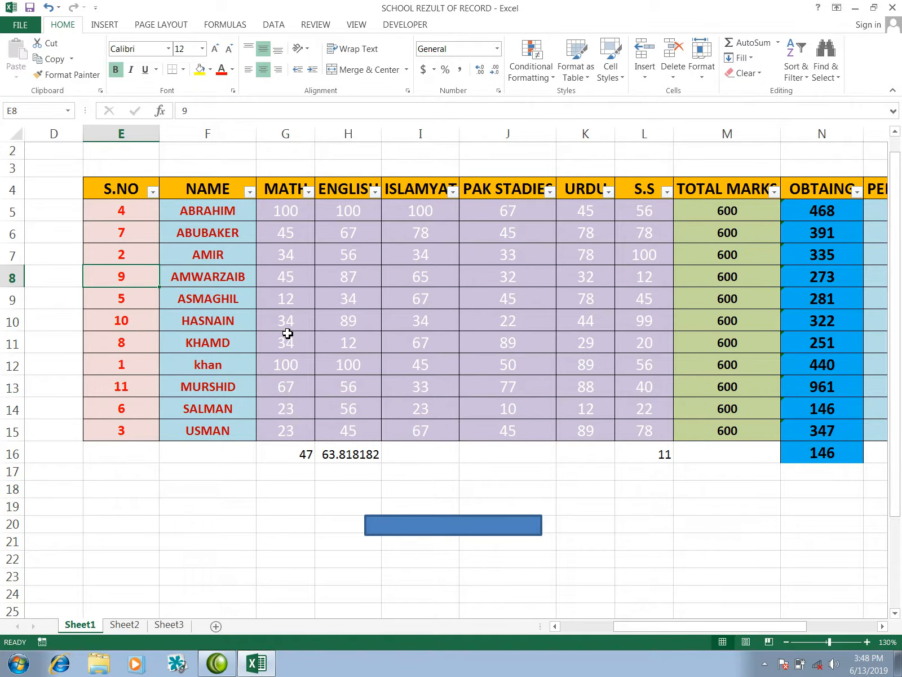
Step: Remove the filters from header row E4:R4, switching them on and off once more
{"action": "left_click_drag", "start_coordinate": [141, 192], "coordinate": [864, 202]}
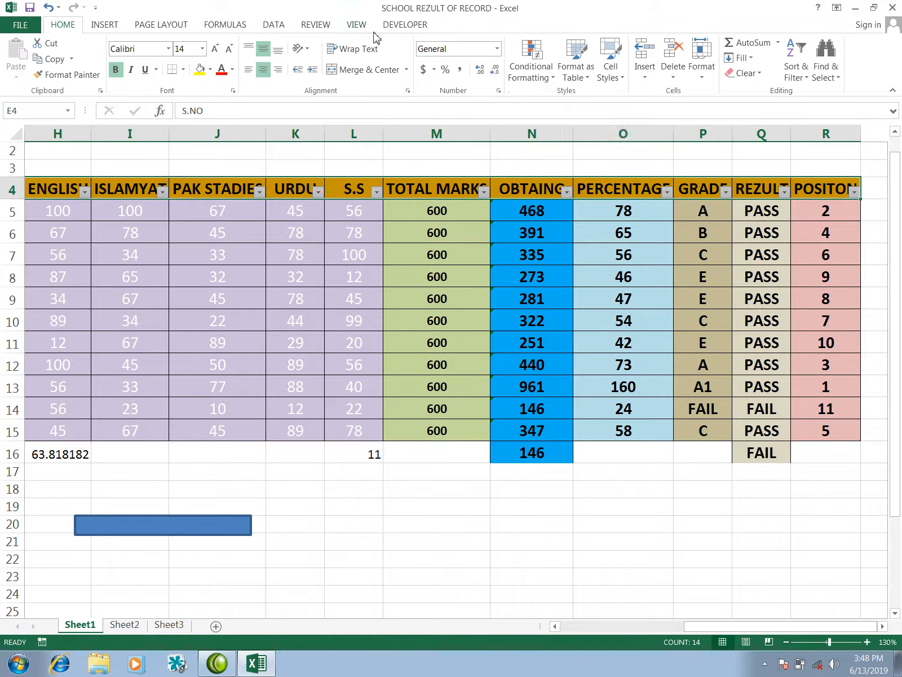
{"action": "left_click", "coordinate": [357, 25]}
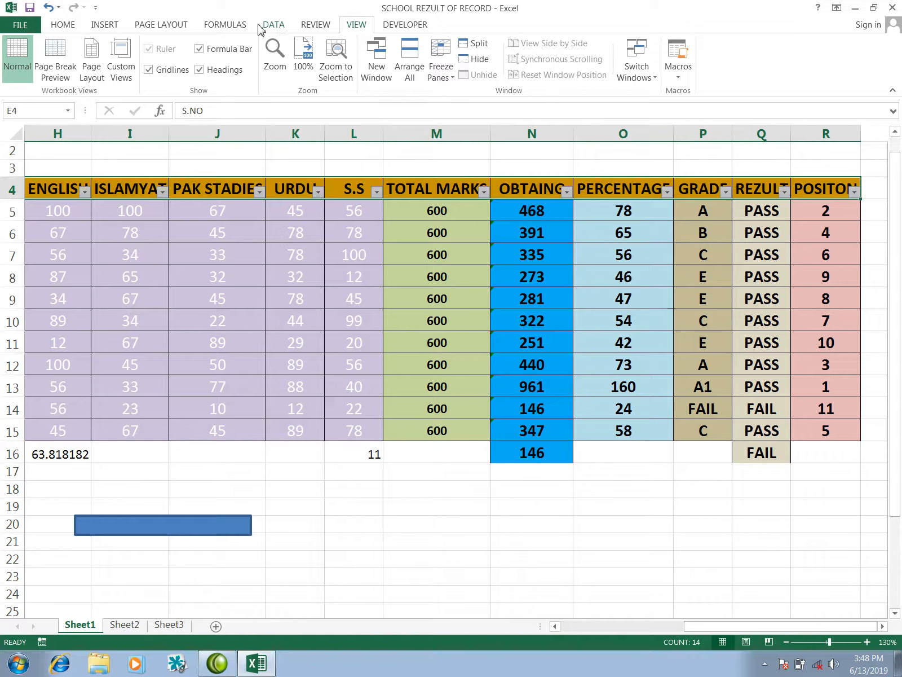
{"action": "left_click", "coordinate": [286, 29]}
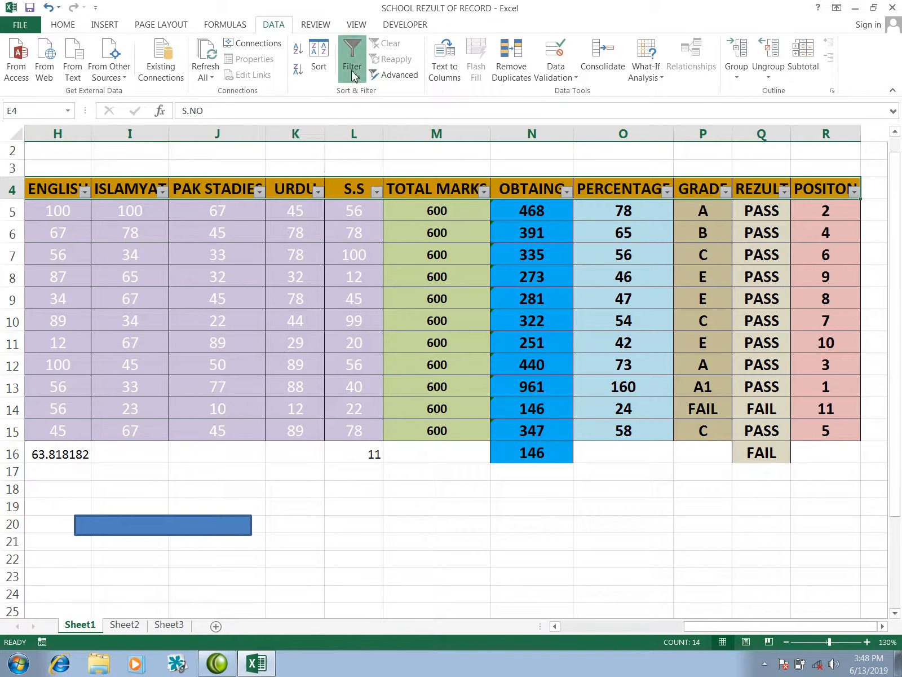
{"action": "left_click", "coordinate": [350, 52]}
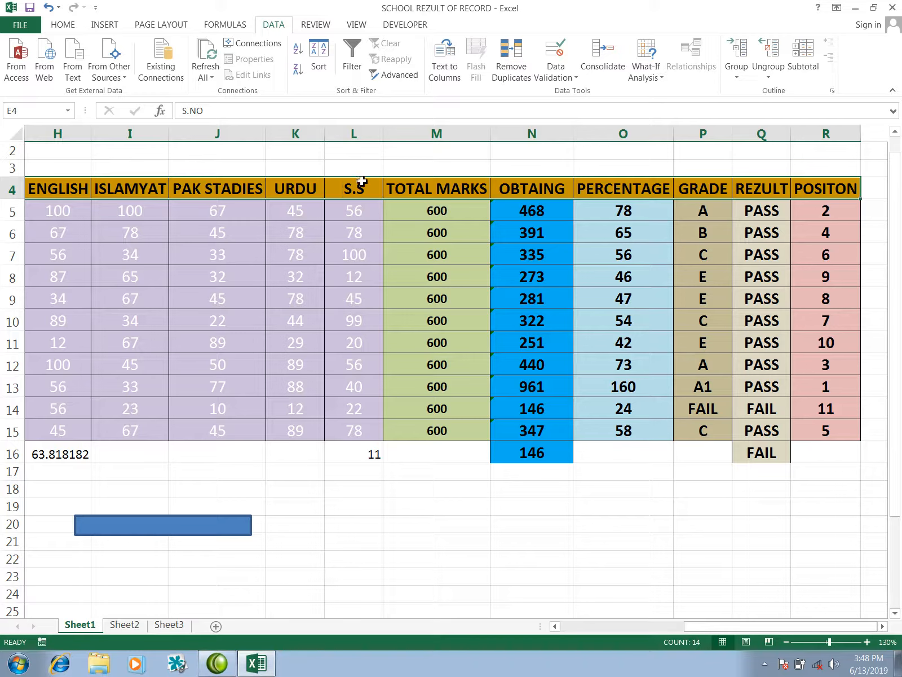
{"action": "left_click", "coordinate": [350, 67]}
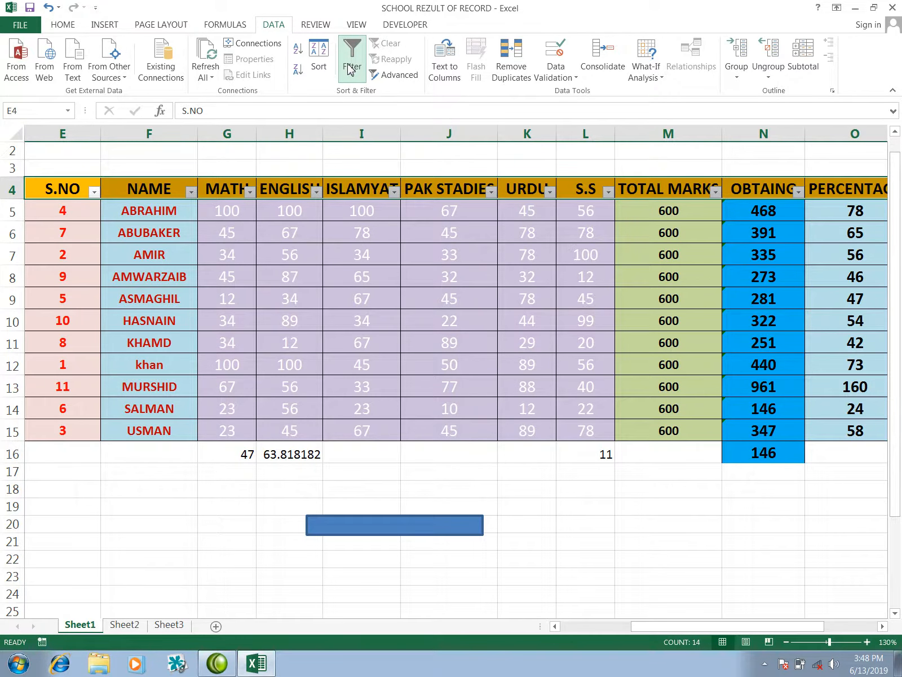
{"action": "left_click", "coordinate": [351, 69]}
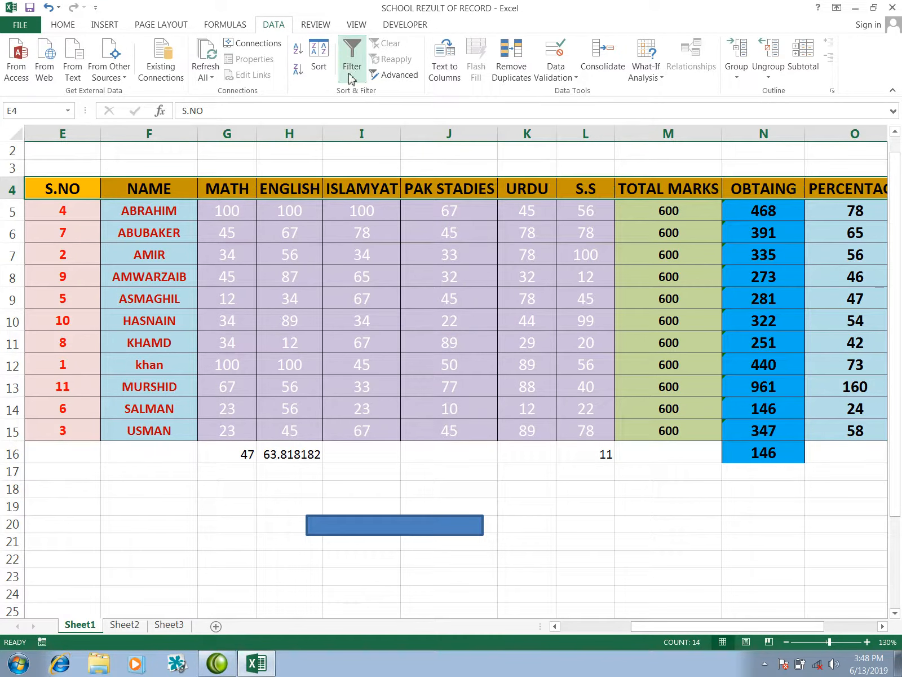
{"action": "left_click", "coordinate": [67, 26]}
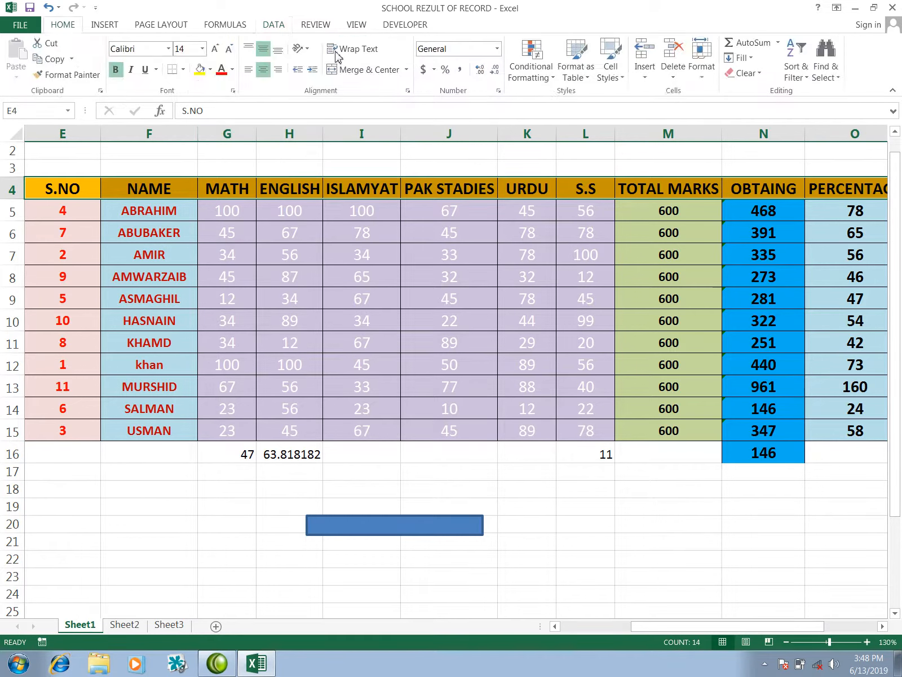
Step: Try to find a student's name from the sheet, searching both for the next match and for all matches
{"action": "left_click", "coordinate": [809, 84]}
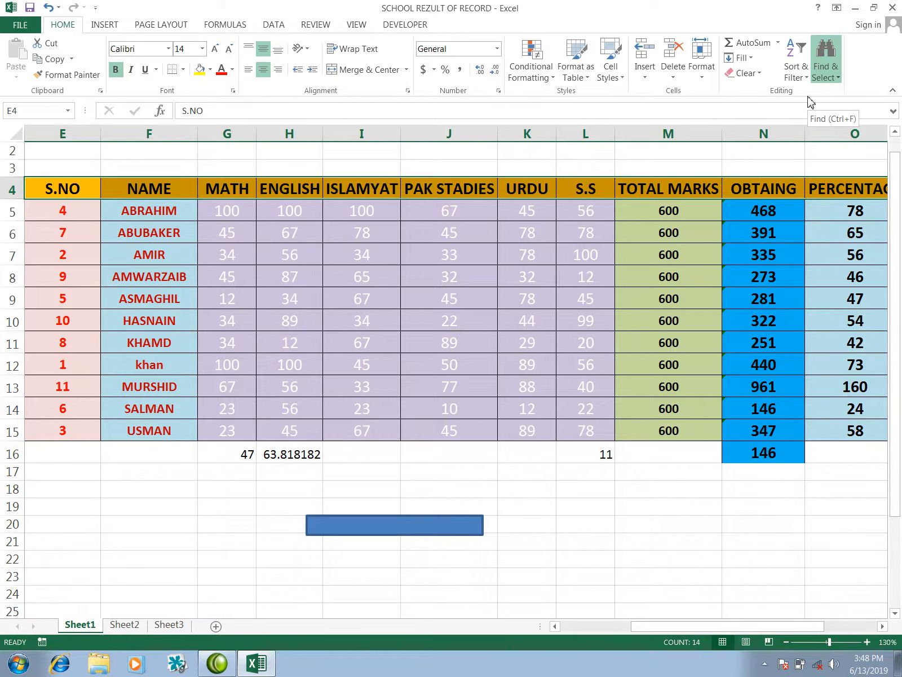
{"action": "key", "text": "ctrl+f"}
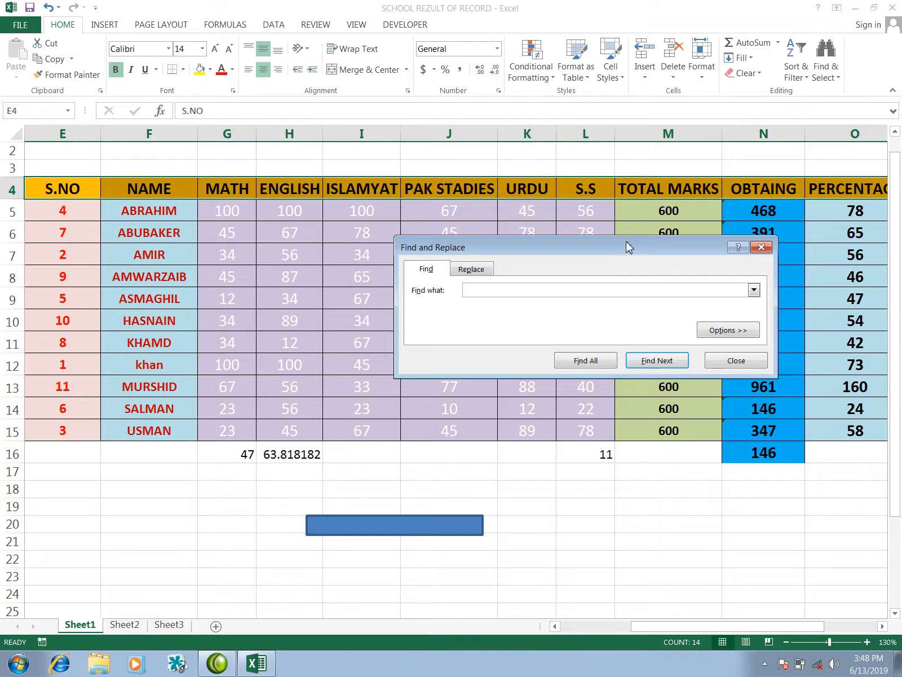
{"action": "left_click_drag", "start_coordinate": [626, 245], "coordinate": [637, 211]}
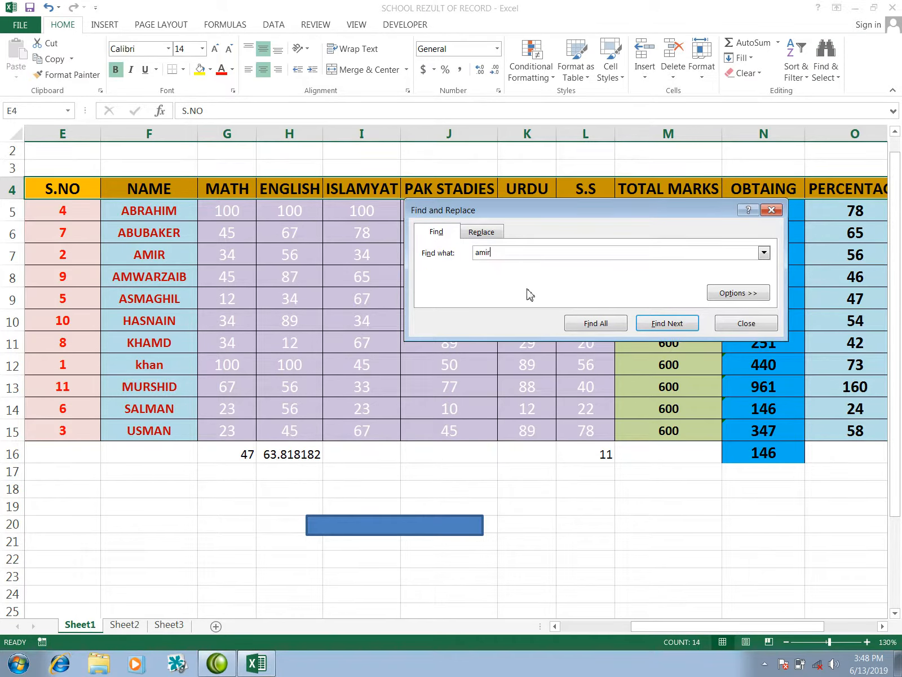
{"action": "left_click", "coordinate": [650, 329]}
{"action": "left_click", "coordinate": [455, 364]}
{"action": "left_click", "coordinate": [599, 324]}
{"action": "left_click", "coordinate": [455, 364]}
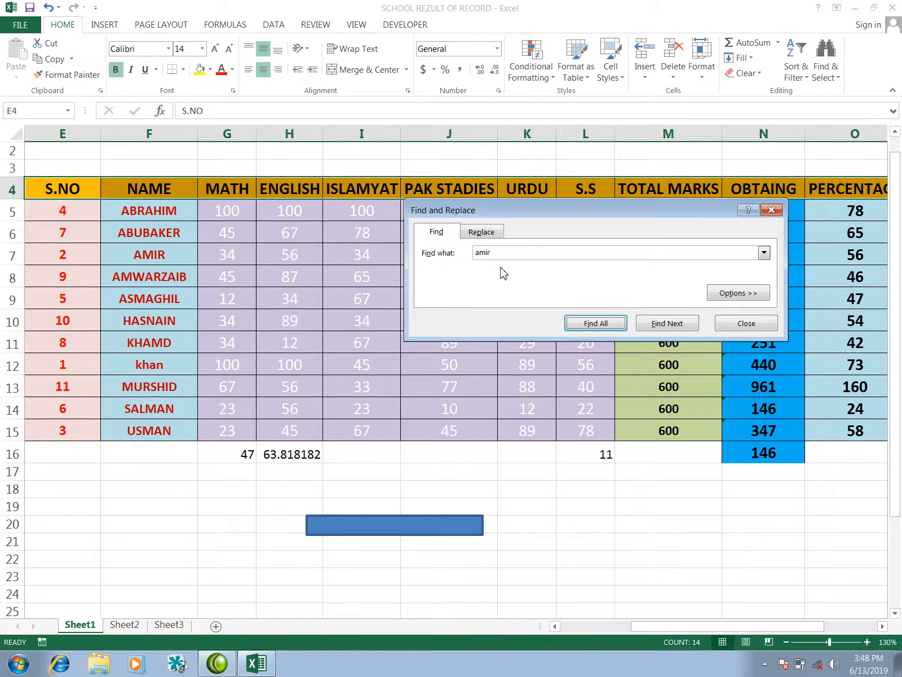
Step: Try another student's name from row 12 as the search text, then close the search
{"action": "double_click", "coordinate": [487, 254]}
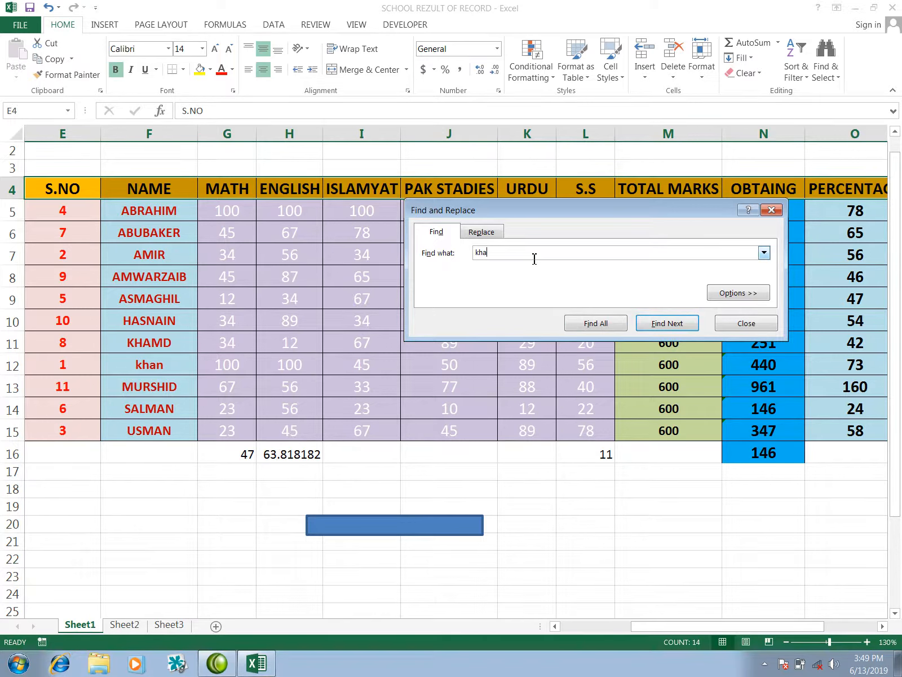
{"action": "left_click", "coordinate": [666, 323]}
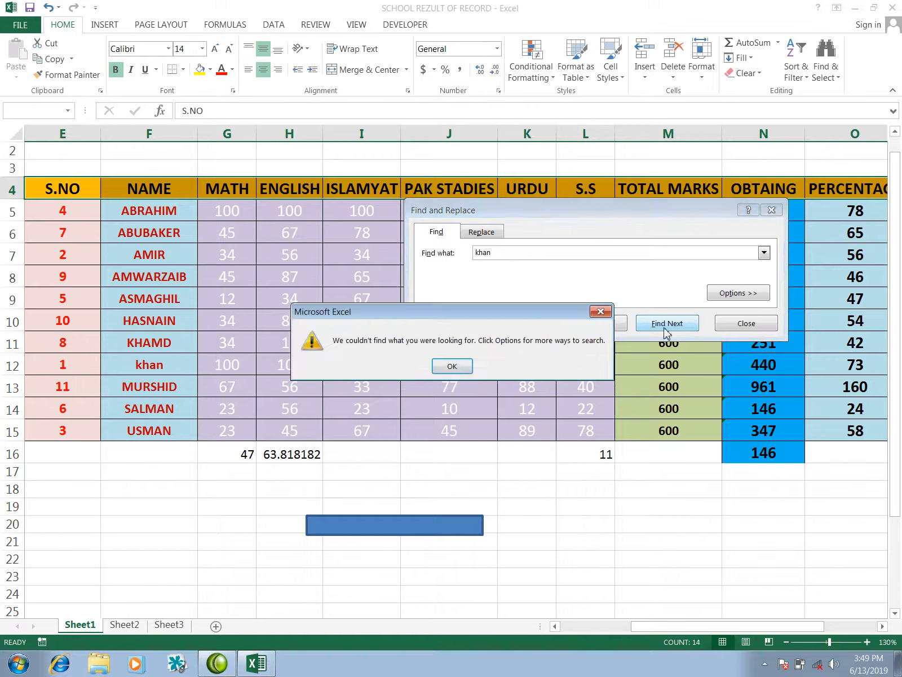
{"action": "left_click", "coordinate": [453, 366]}
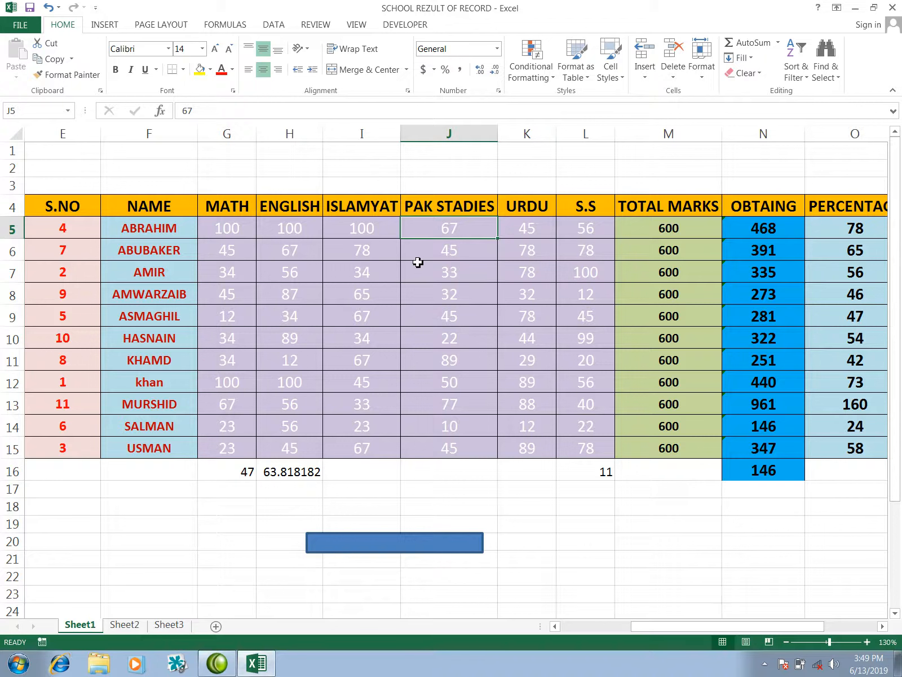
Step: Starting from cell F5, find all cells containing the name of the student with serial number 2
{"action": "left_click", "coordinate": [178, 232]}
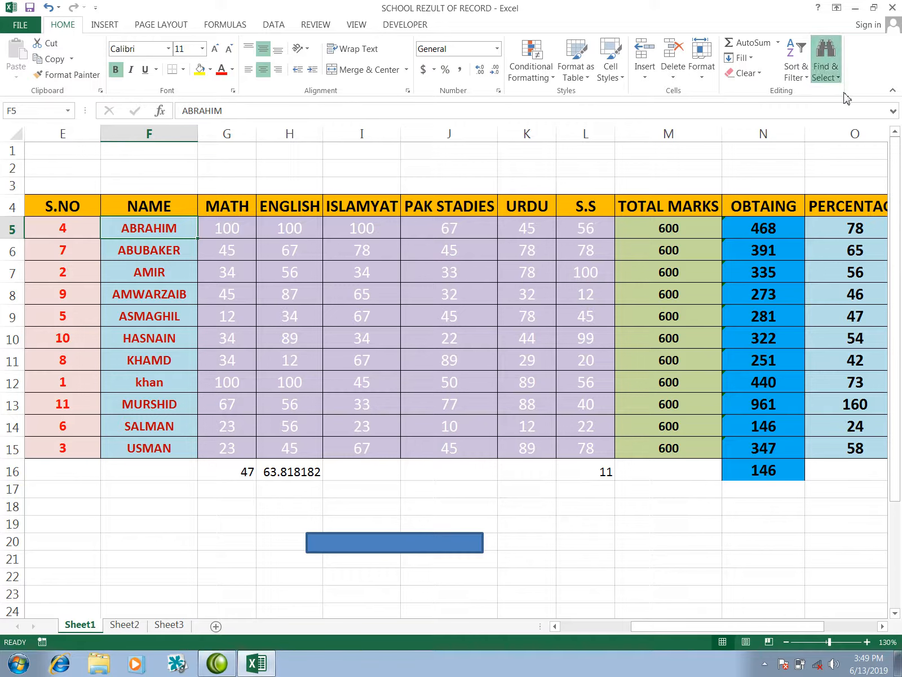
{"action": "key", "text": "ctrl+f"}
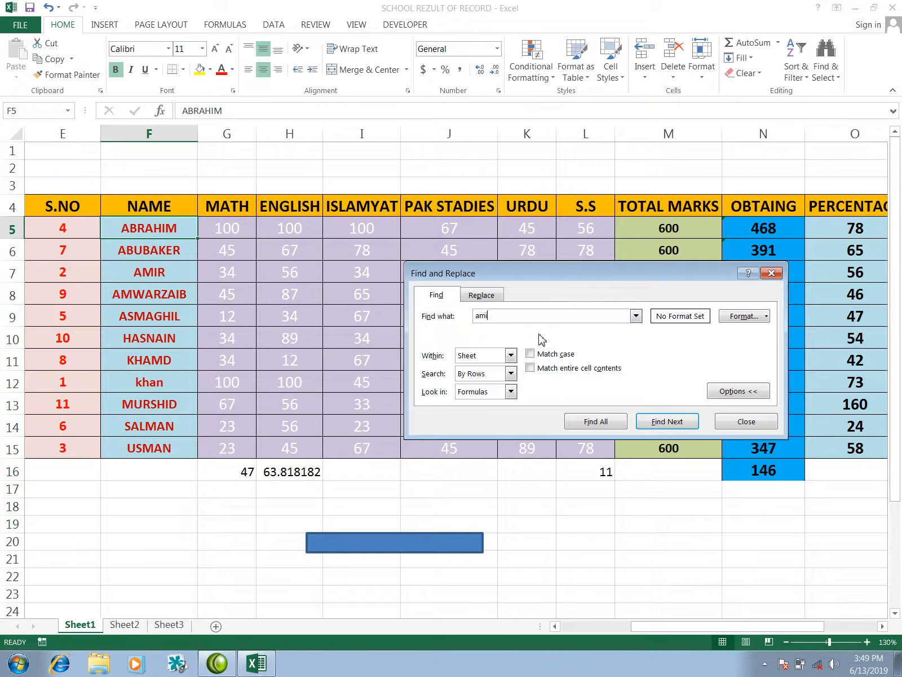
{"action": "left_click", "coordinate": [614, 426]}
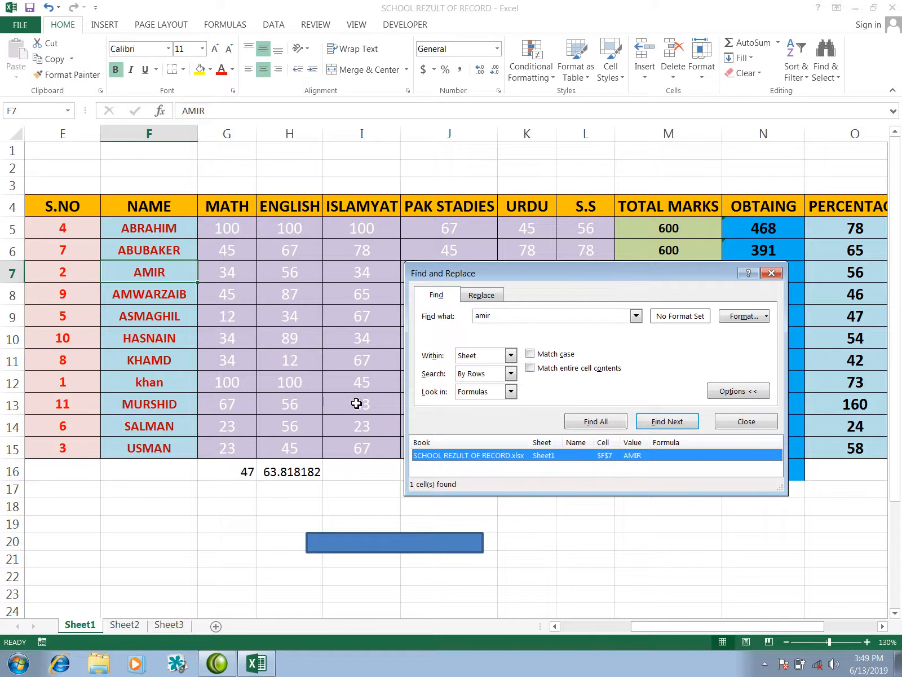
{"action": "left_click", "coordinate": [667, 422]}
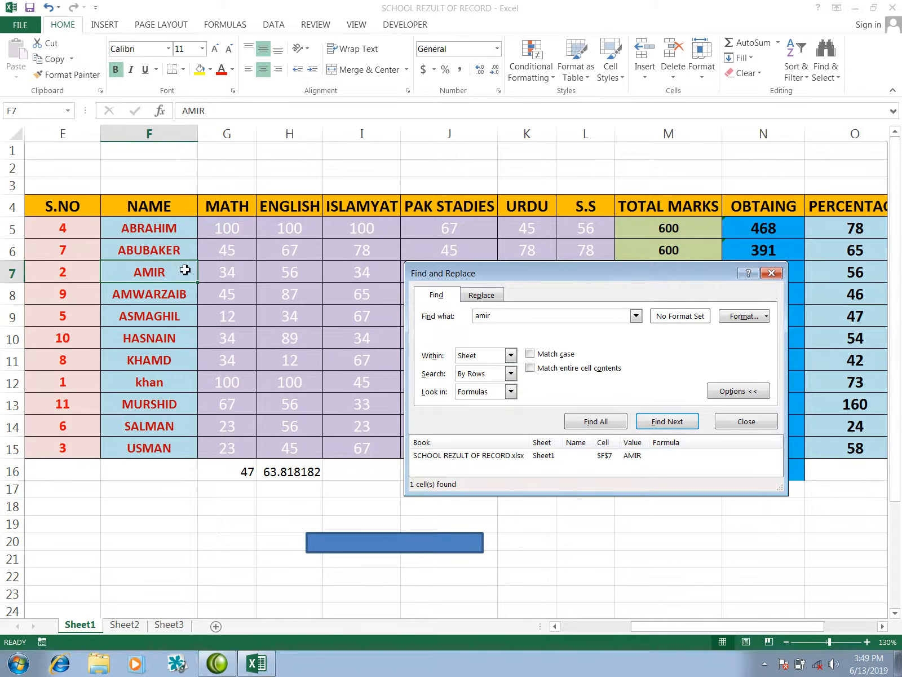
{"action": "left_click", "coordinate": [772, 273]}
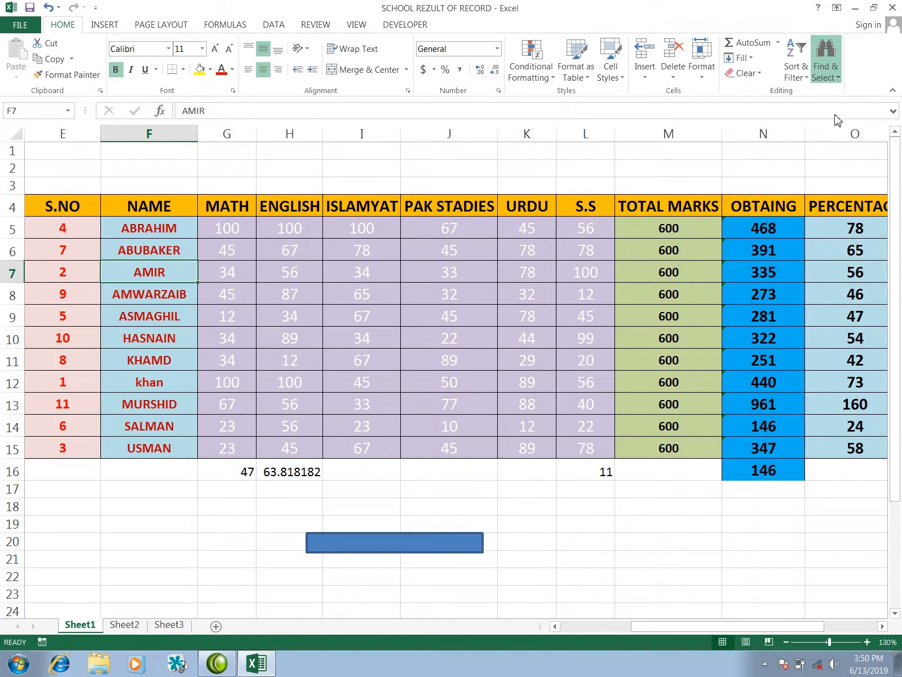
Step: Replace the student's name in cell F7 with another student's name using Find and Replace
{"action": "key", "text": "ctrl+h"}
{"action": "left_click_drag", "start_coordinate": [577, 327], "coordinate": [551, 210]}
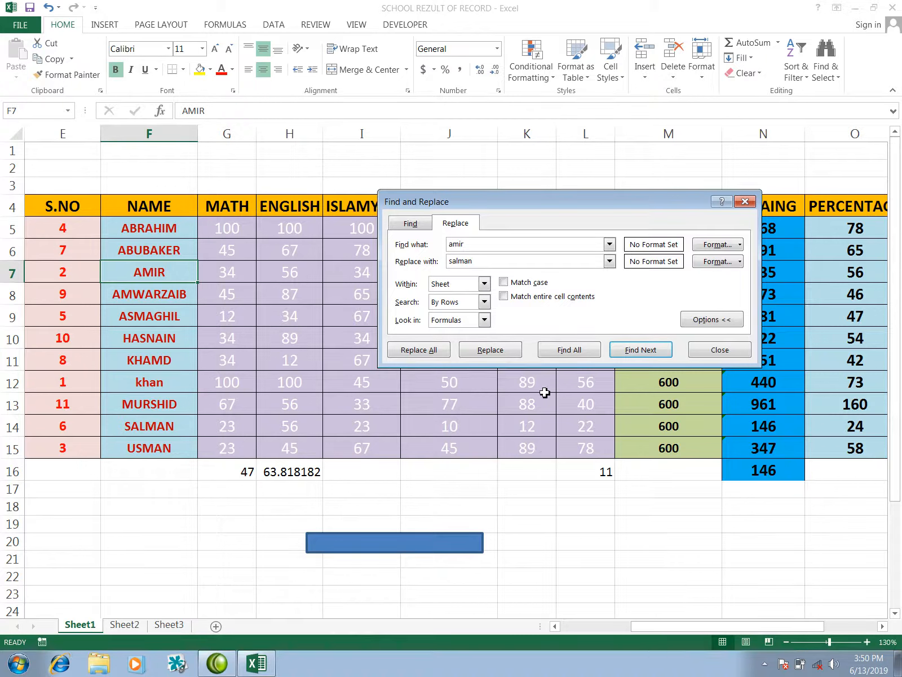
{"action": "left_click", "coordinate": [485, 352]}
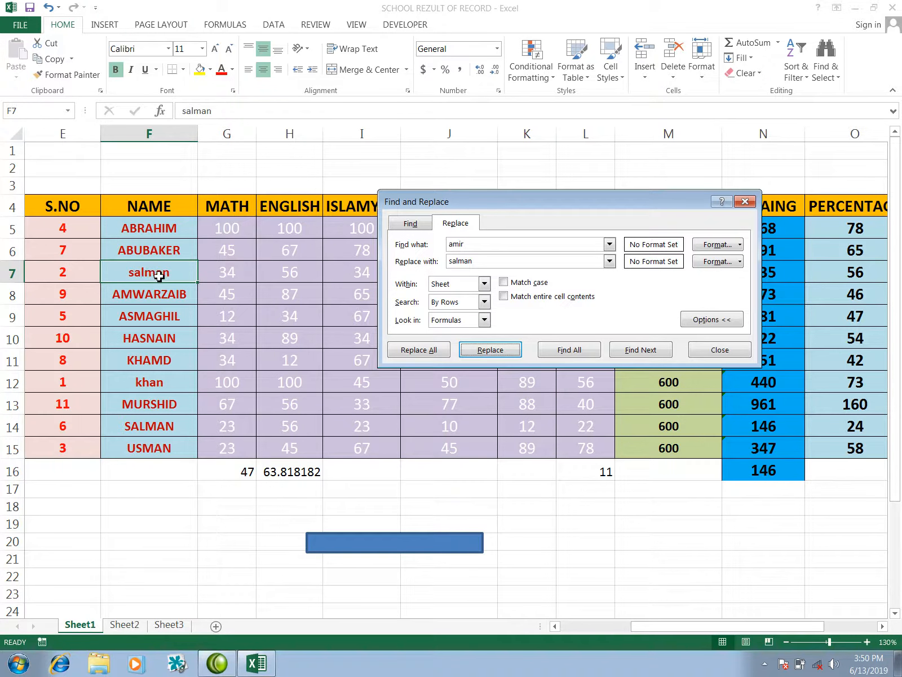
{"action": "left_click", "coordinate": [745, 201]}
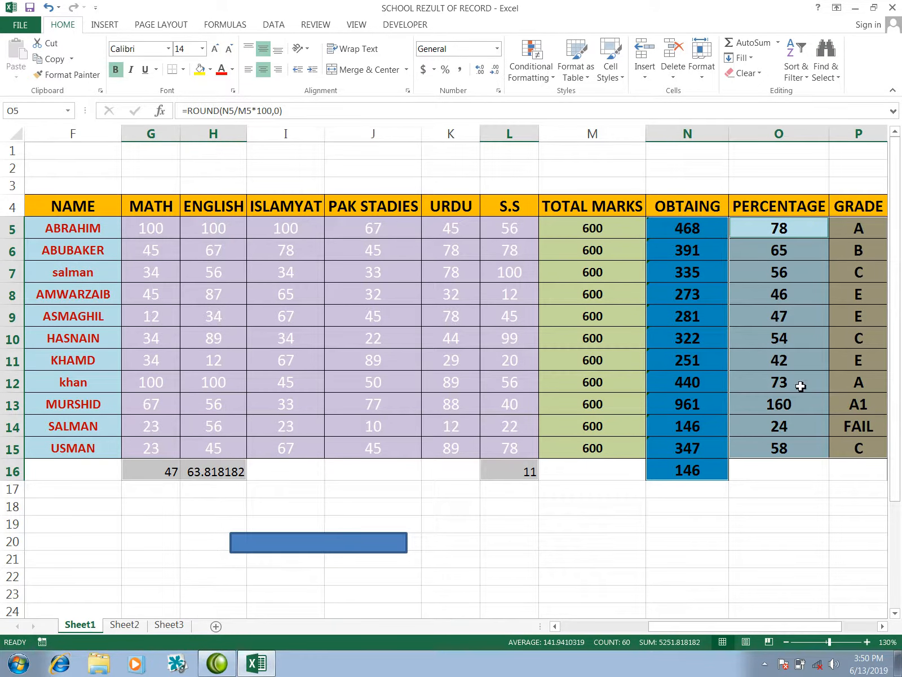
{"action": "left_click", "coordinate": [451, 243]}
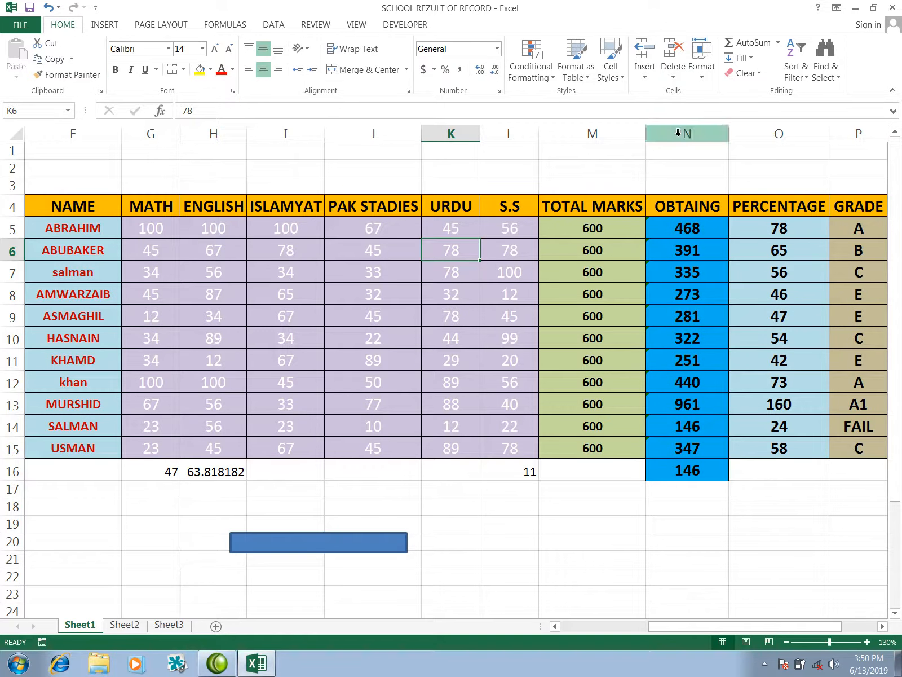
{"action": "left_click", "coordinate": [105, 25]}
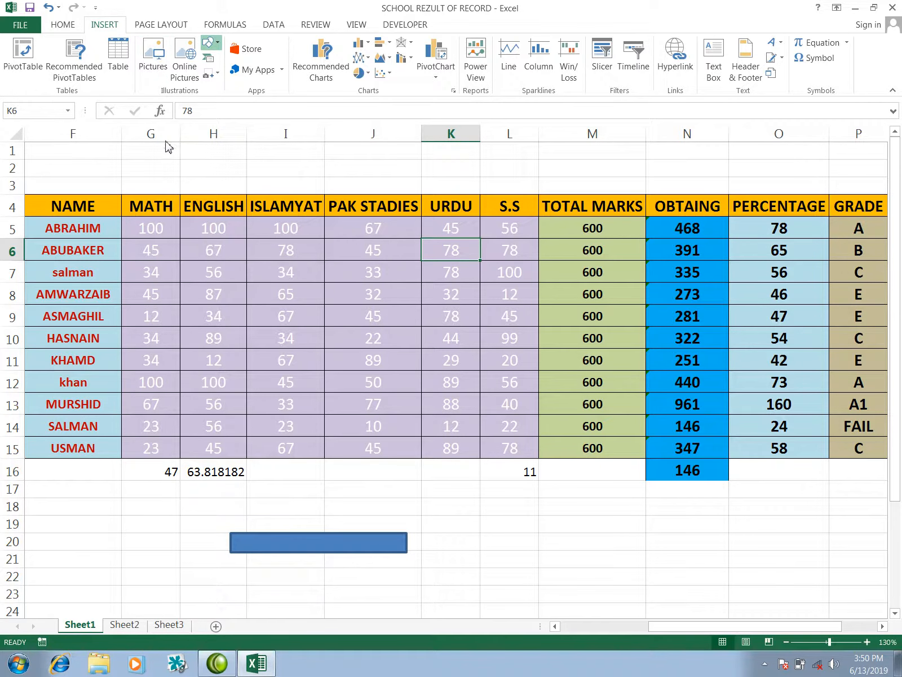
{"action": "left_click", "coordinate": [202, 164]}
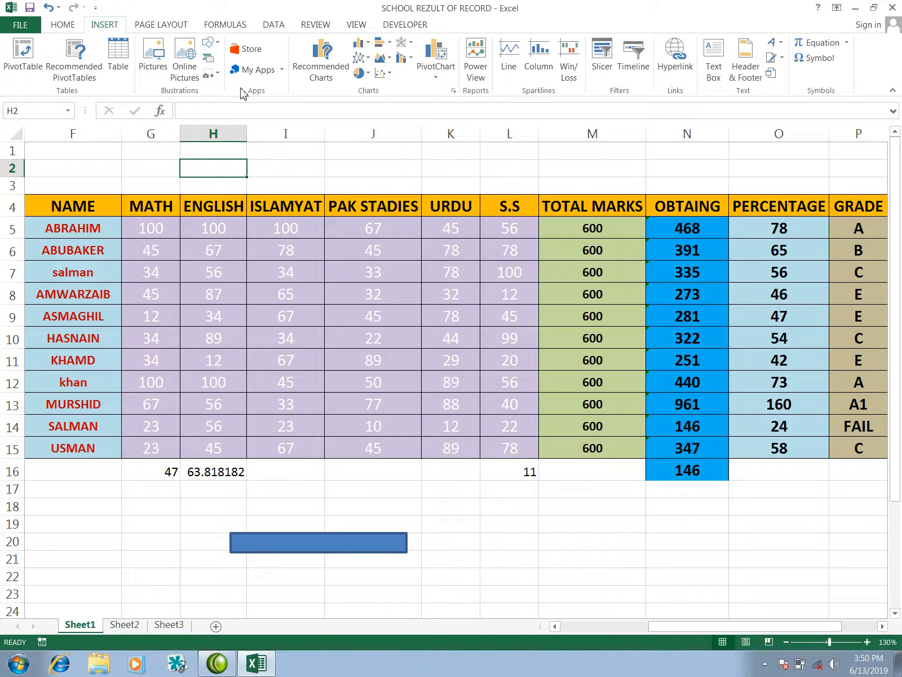
{"action": "scroll", "coordinate": [328, 285], "scroll_direction": "down", "scroll_amount": 1}
{"action": "scroll", "coordinate": [329, 285], "scroll_direction": "up", "scroll_amount": 1}
{"action": "scroll", "coordinate": [359, 286], "scroll_direction": "down", "scroll_amount": 2}
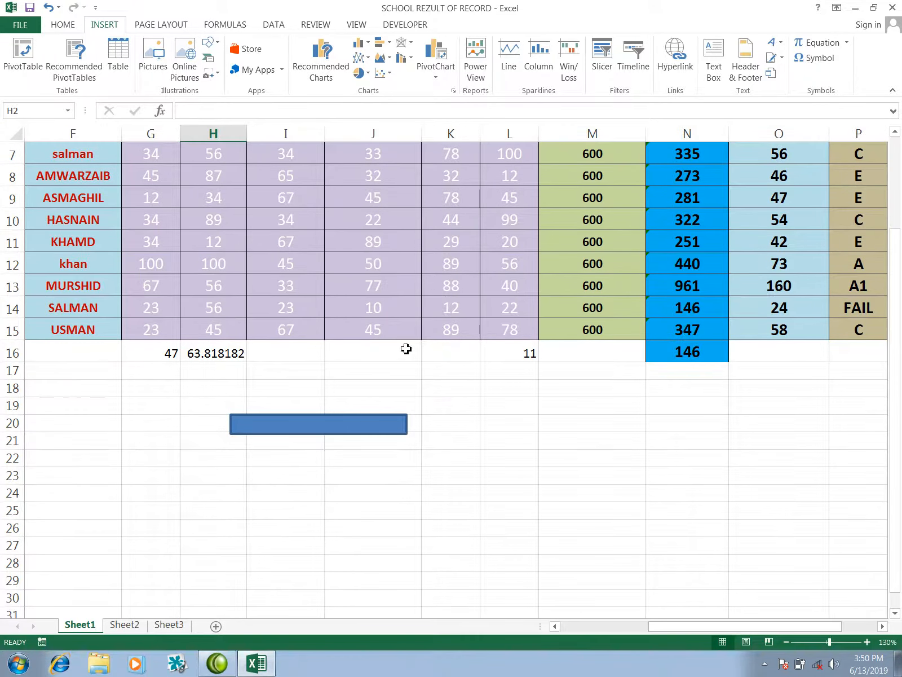
{"action": "scroll", "coordinate": [405, 349], "scroll_direction": "up", "scroll_amount": 2}
{"action": "scroll", "coordinate": [403, 349], "scroll_direction": "down", "scroll_amount": 3, "text": "ctrl"}
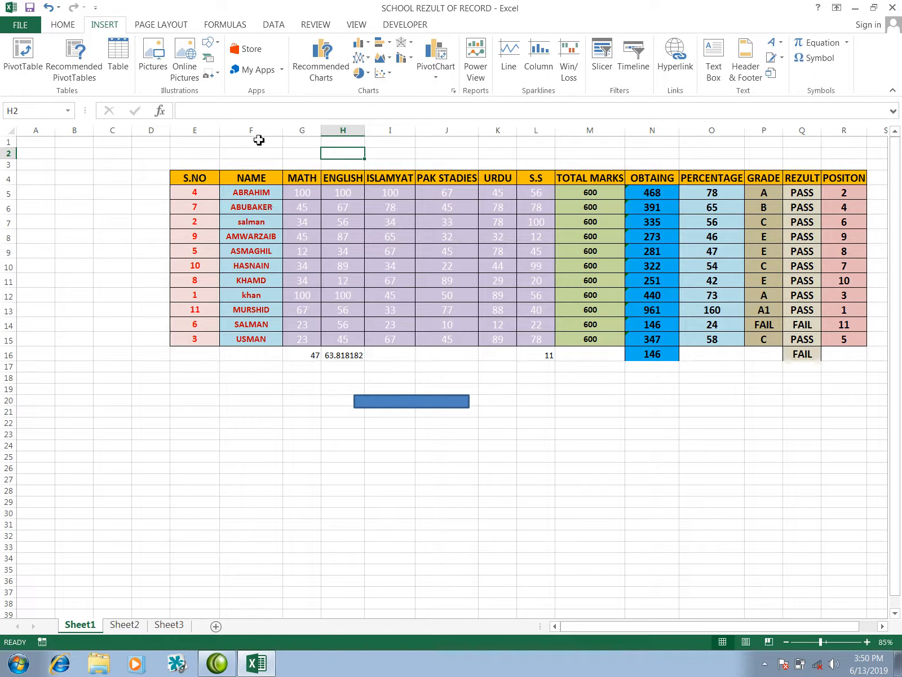
{"action": "left_click_drag", "start_coordinate": [112, 177], "coordinate": [166, 226]}
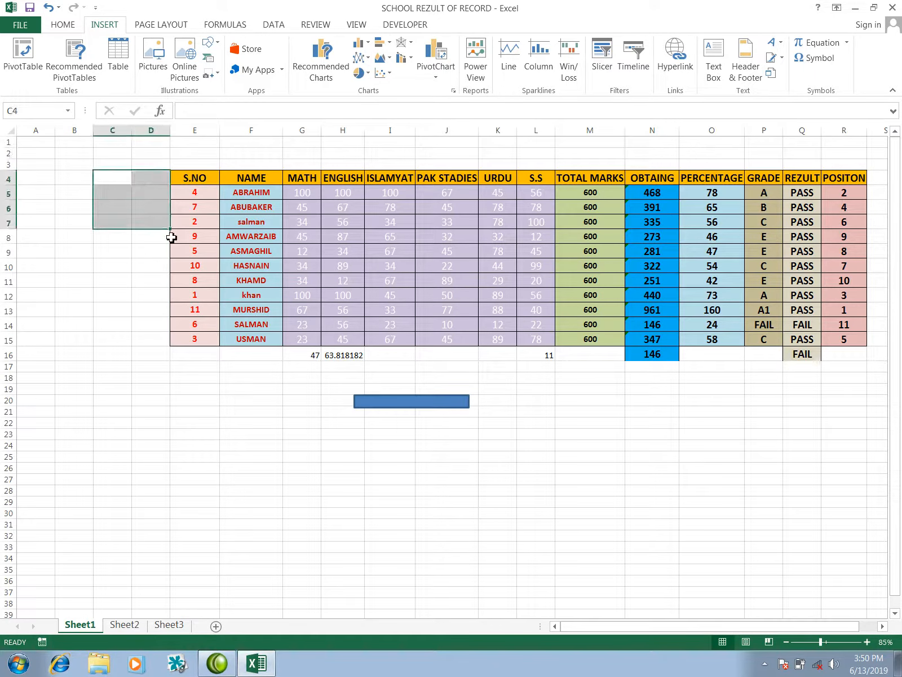
Step: Insert the picture wwwww from the Desktop at cell F5
{"action": "left_click", "coordinate": [225, 186]}
{"action": "left_click", "coordinate": [152, 70]}
{"action": "left_click_drag", "start_coordinate": [203, 18], "coordinate": [389, 50]}
{"action": "left_click_drag", "start_coordinate": [299, 159], "coordinate": [304, 194]}
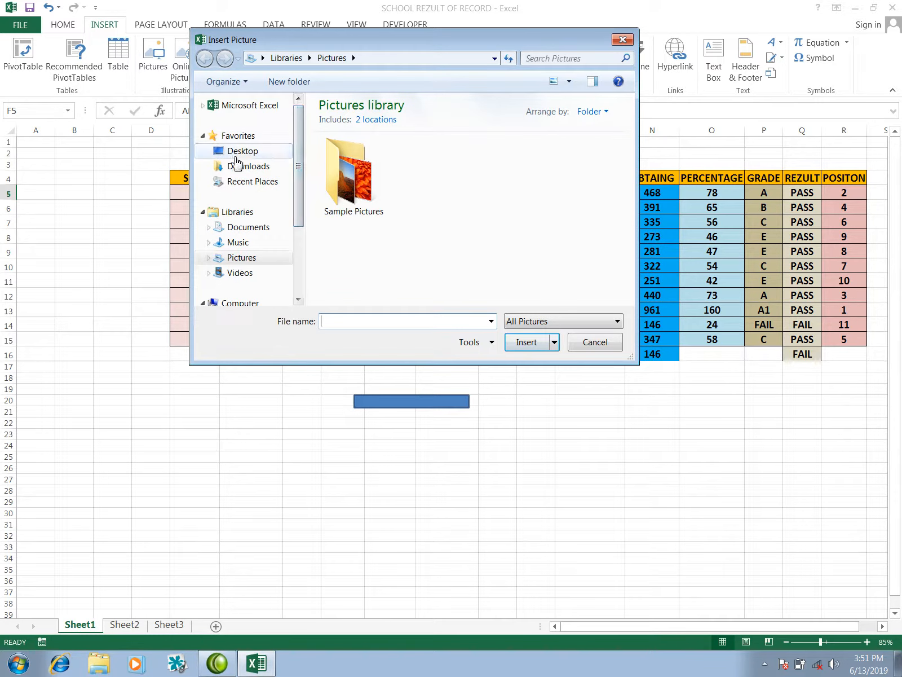
{"action": "left_click", "coordinate": [236, 156]}
{"action": "left_click_drag", "start_coordinate": [626, 172], "coordinate": [610, 276]}
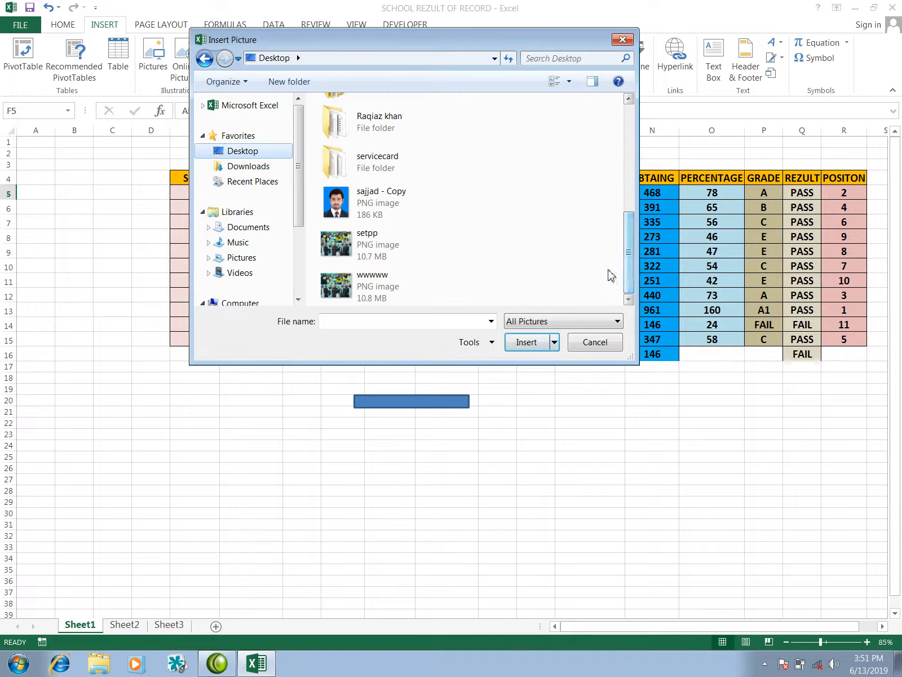
{"action": "left_click", "coordinate": [391, 282]}
{"action": "left_click", "coordinate": [528, 343]}
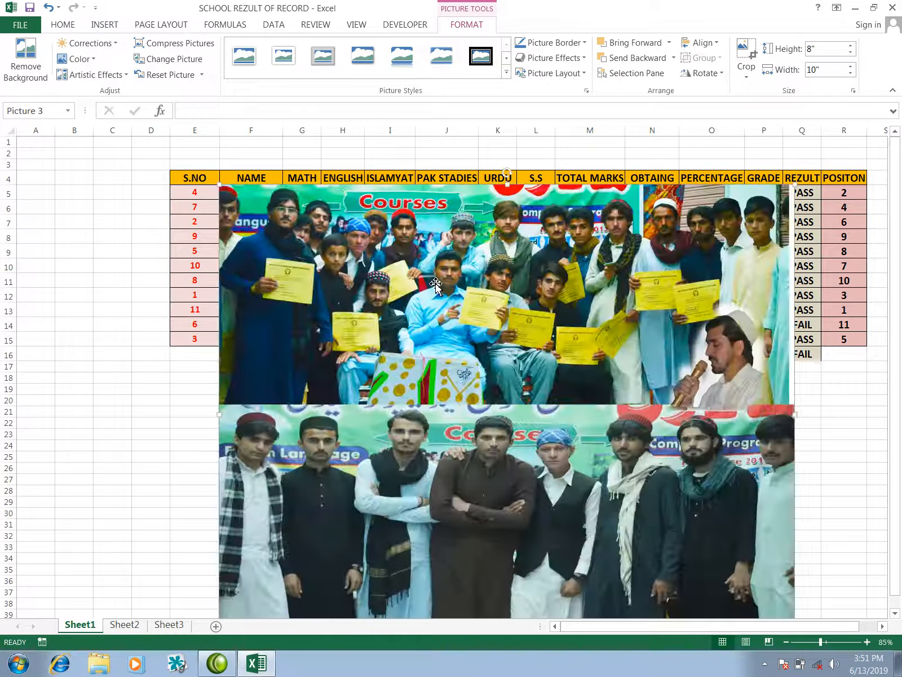
Step: Move the inserted picture slightly down and left over the table, and preview the available picture styles without applying one
{"action": "scroll", "coordinate": [436, 285], "scroll_direction": "down", "scroll_amount": 1}
{"action": "scroll", "coordinate": [417, 282], "scroll_direction": "down", "scroll_amount": 1}
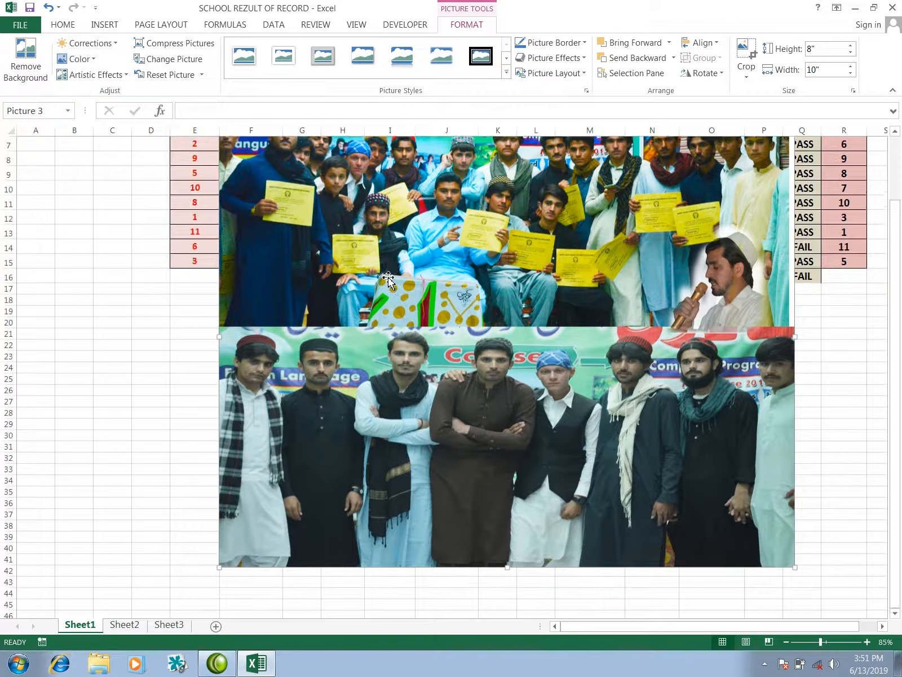
{"action": "scroll", "coordinate": [388, 279], "scroll_direction": "up", "scroll_amount": 1}
{"action": "left_click_drag", "start_coordinate": [467, 283], "coordinate": [444, 307]}
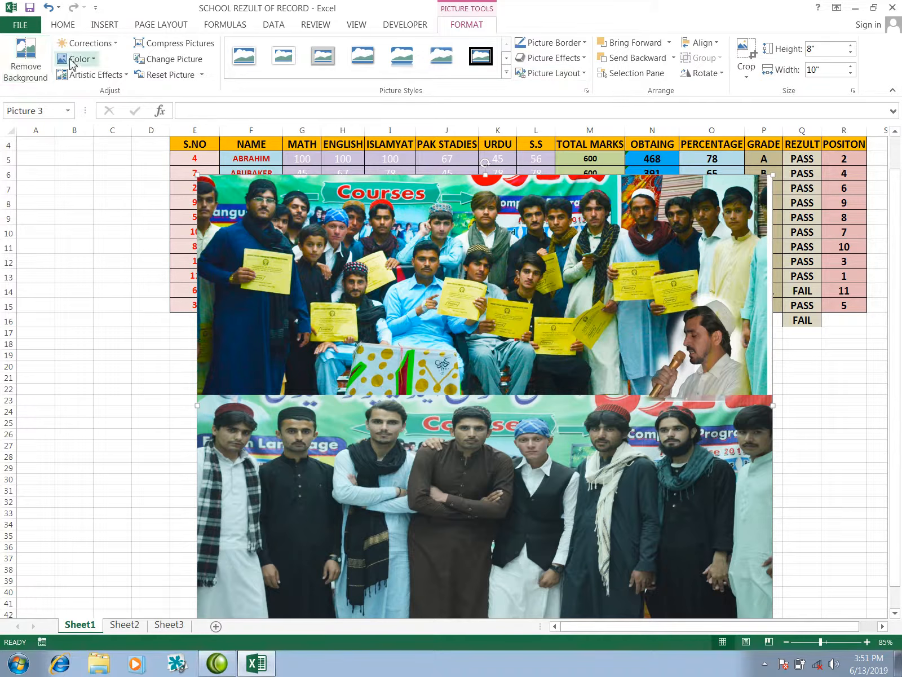
{"action": "left_click", "coordinate": [507, 73]}
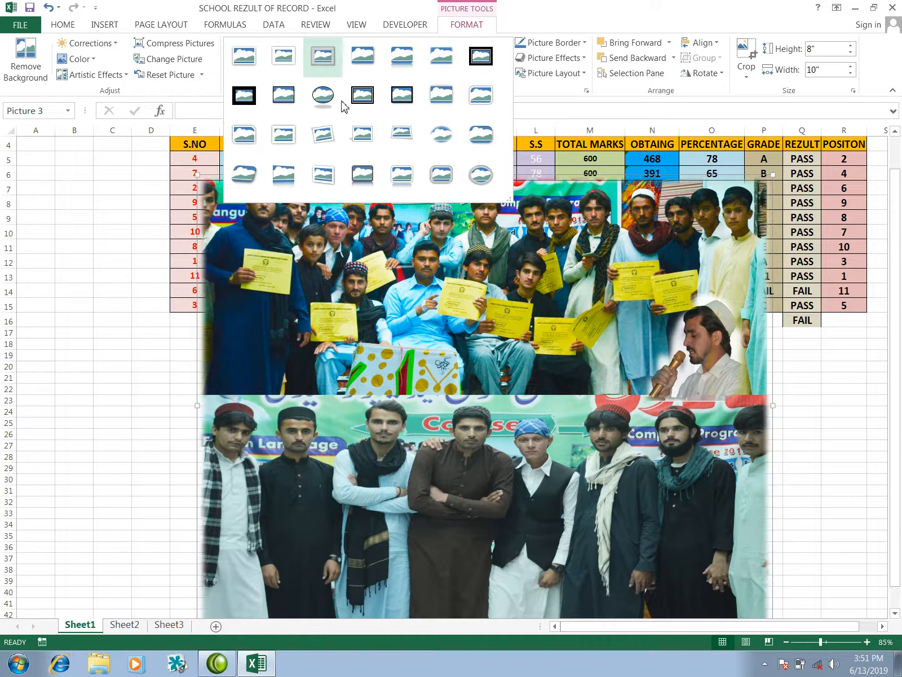
{"action": "left_click", "coordinate": [565, 120]}
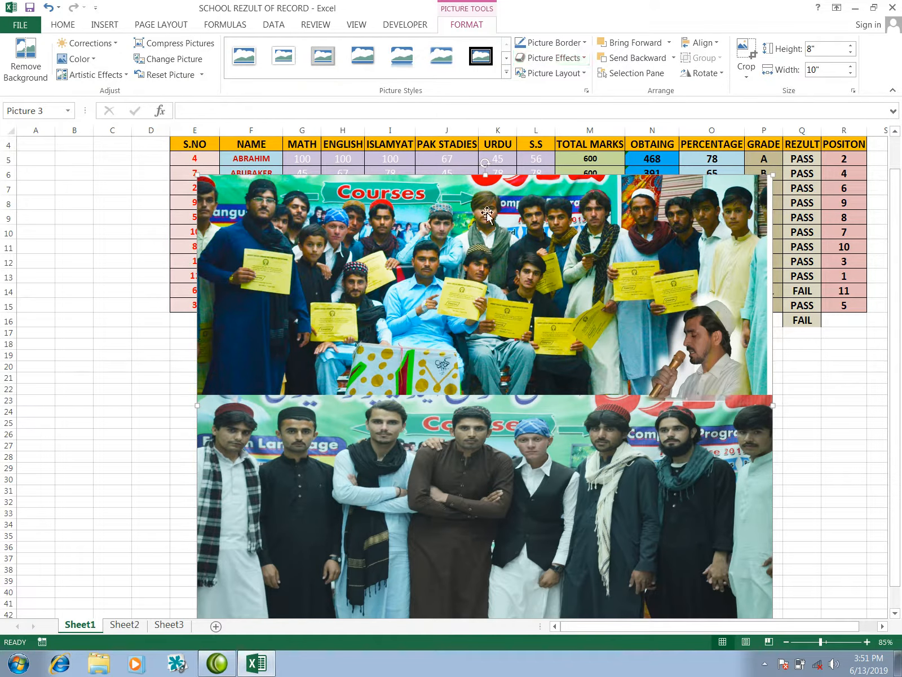
Step: Shrink the picture to about 2.72" high by 3.4" wide and place it directly below the table's S.NO and NAME columns
{"action": "left_click_drag", "start_coordinate": [731, 227], "coordinate": [393, 479]}
{"action": "left_click_drag", "start_coordinate": [341, 520], "coordinate": [305, 361]}
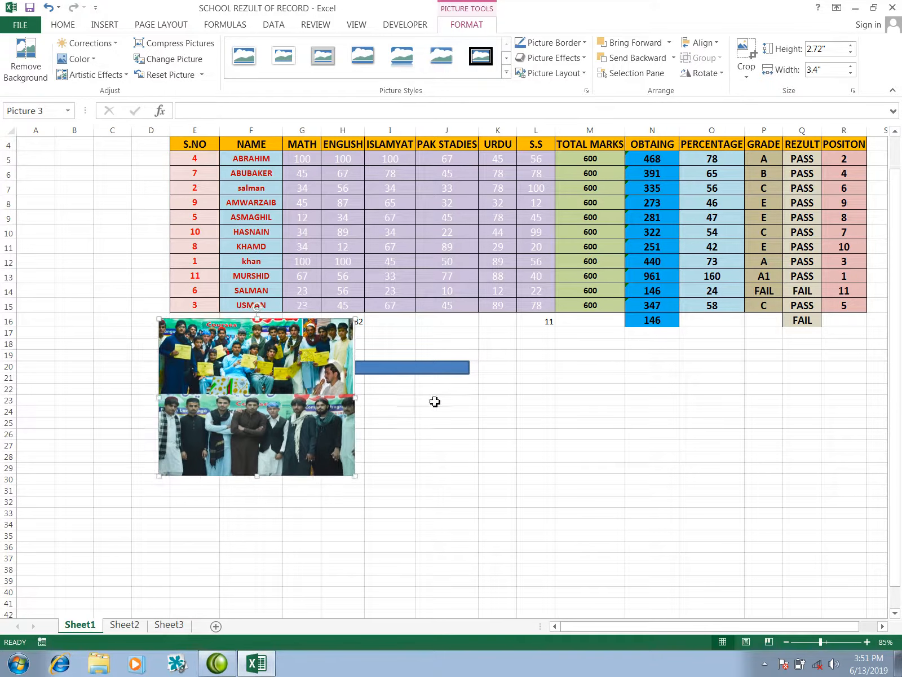
{"action": "left_click", "coordinate": [465, 401]}
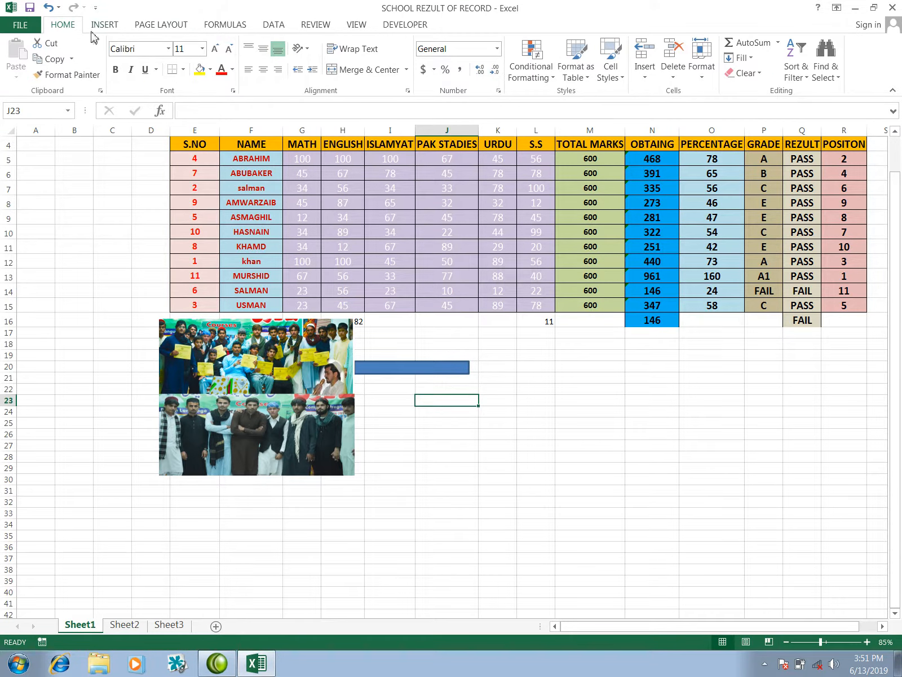
Step: Try to insert an online picture, switch to working offline to browse the computer's pictures, and cancel
{"action": "left_click", "coordinate": [114, 28]}
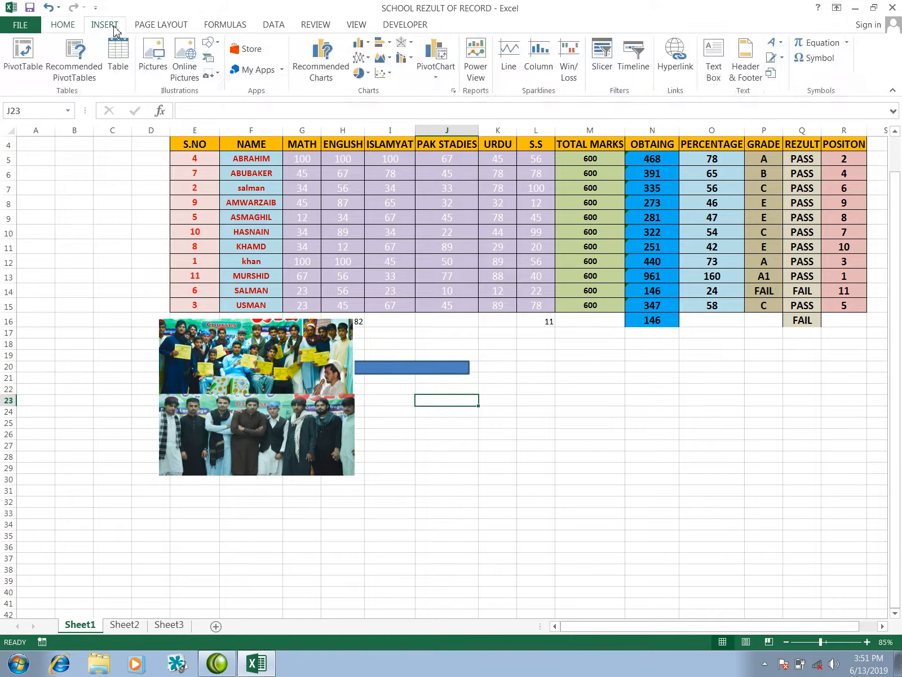
{"action": "left_click", "coordinate": [187, 76]}
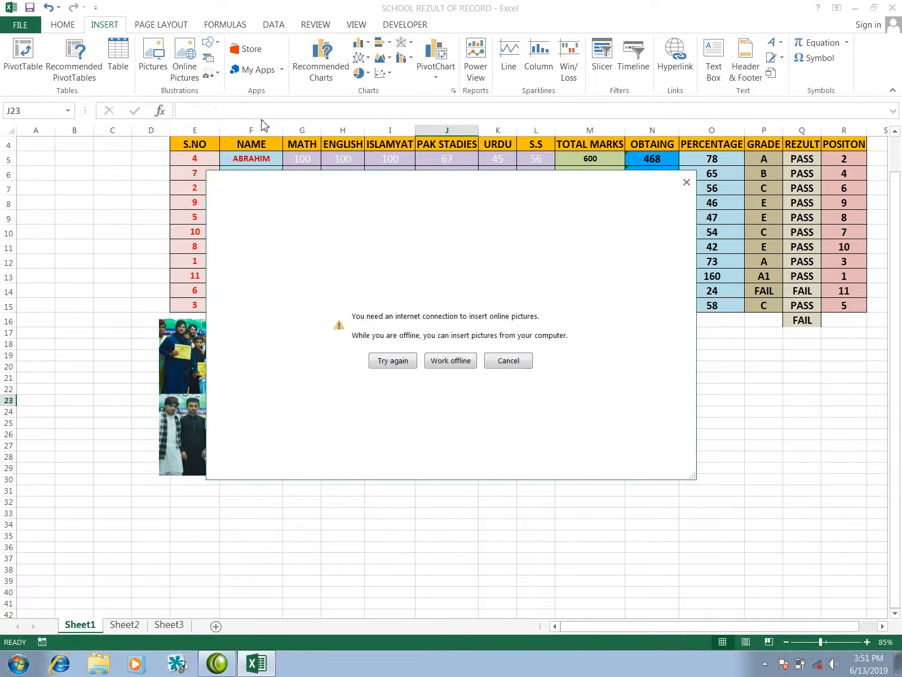
{"action": "left_click_drag", "start_coordinate": [408, 197], "coordinate": [452, 201]}
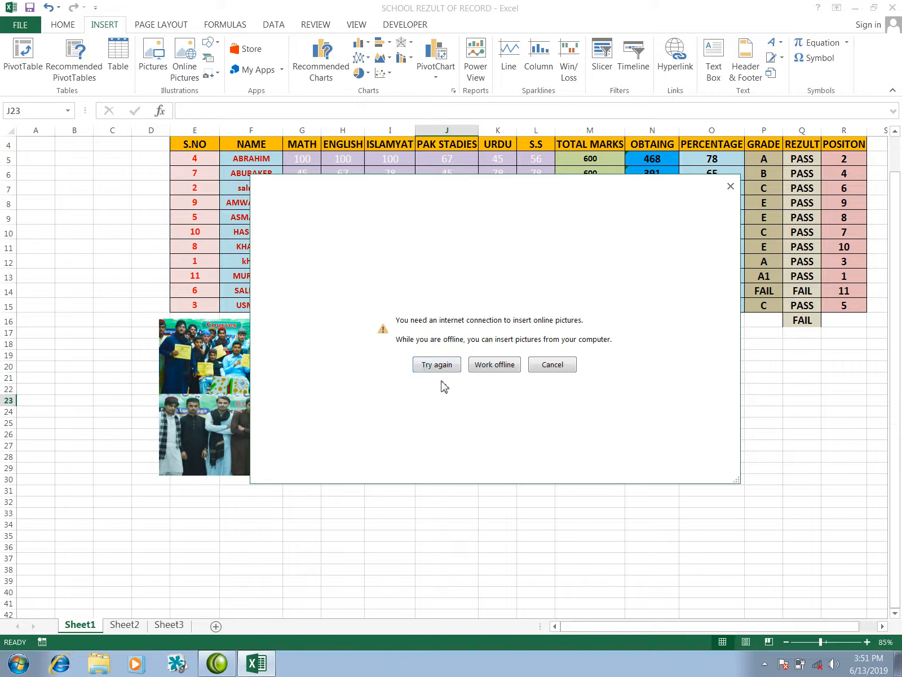
{"action": "left_click", "coordinate": [487, 365]}
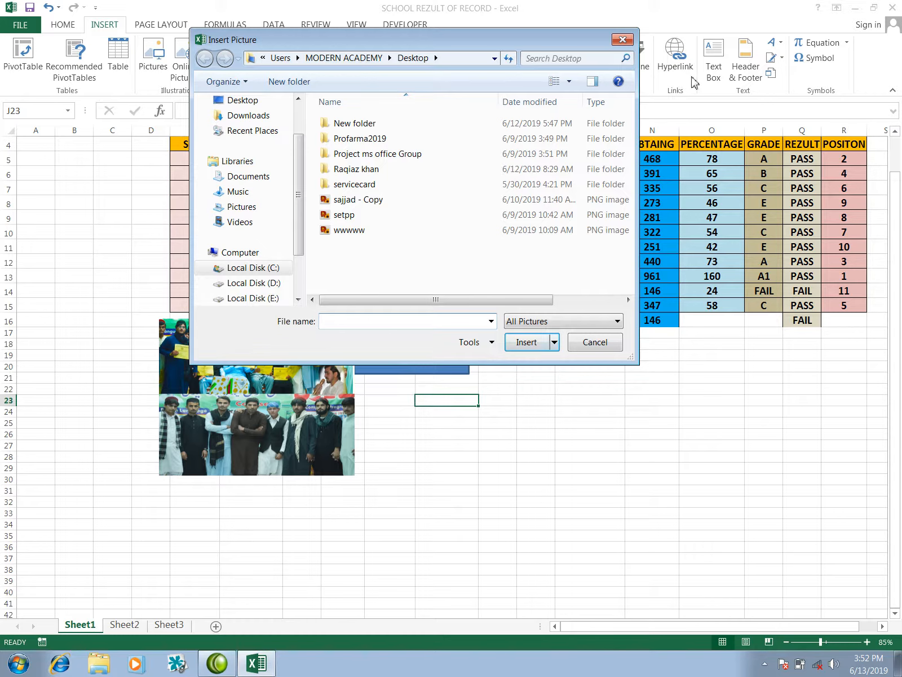
{"action": "left_click", "coordinate": [623, 40]}
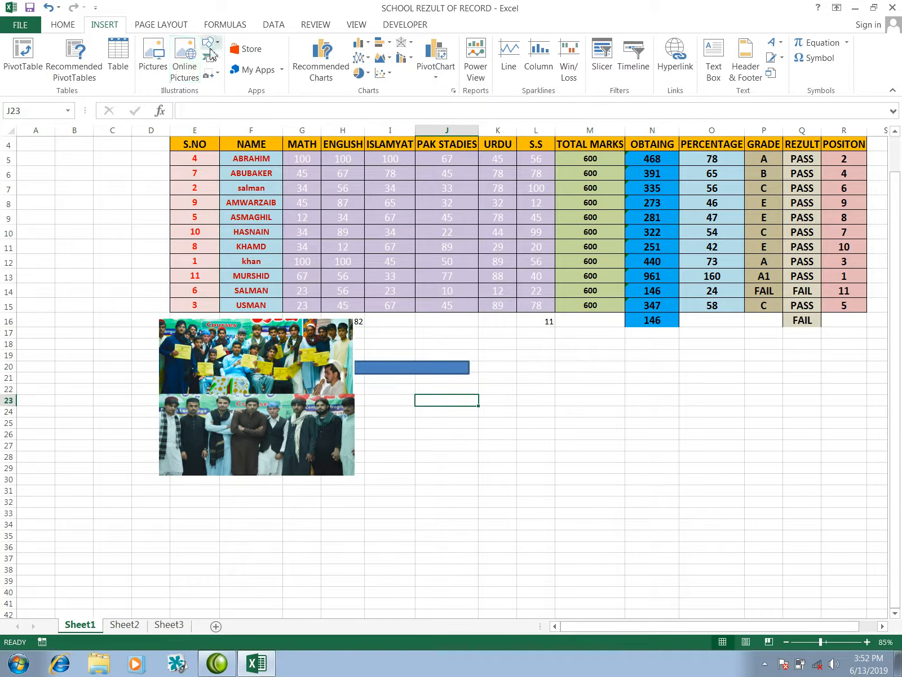
Step: Insert a screen clipping of the Word 2013 desktop shortcut below the table, and delete it again
{"action": "left_click", "coordinate": [232, 92]}
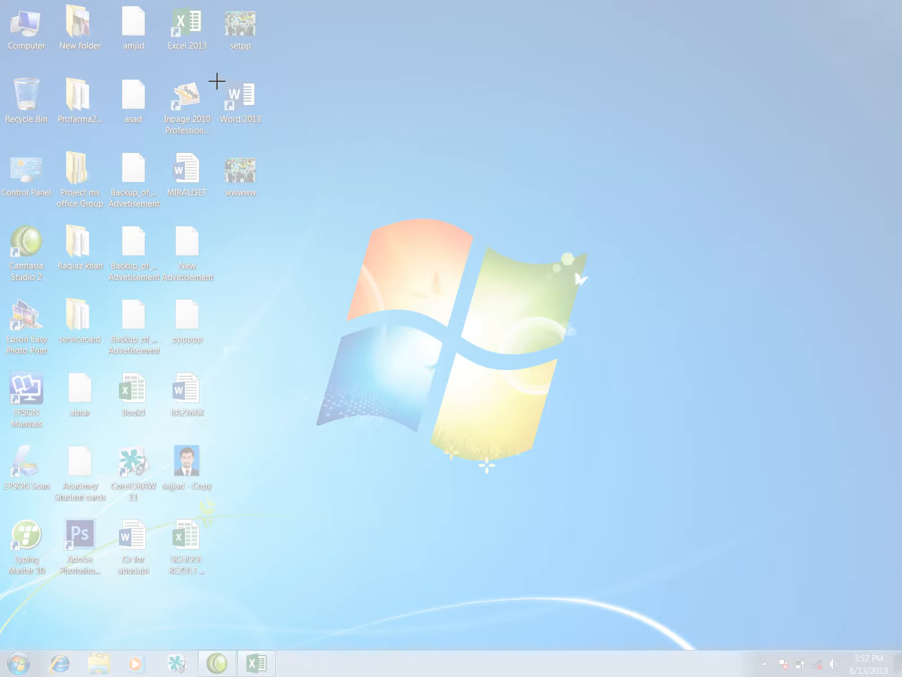
{"action": "left_click_drag", "start_coordinate": [216, 81], "coordinate": [271, 133]}
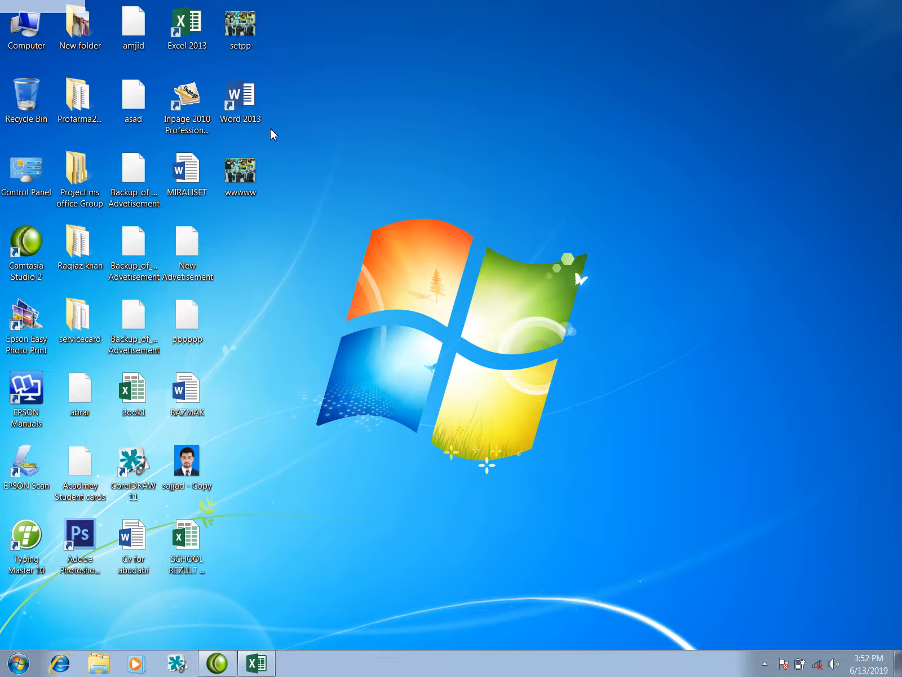
{"action": "left_click_drag", "start_coordinate": [430, 439], "coordinate": [382, 550]}
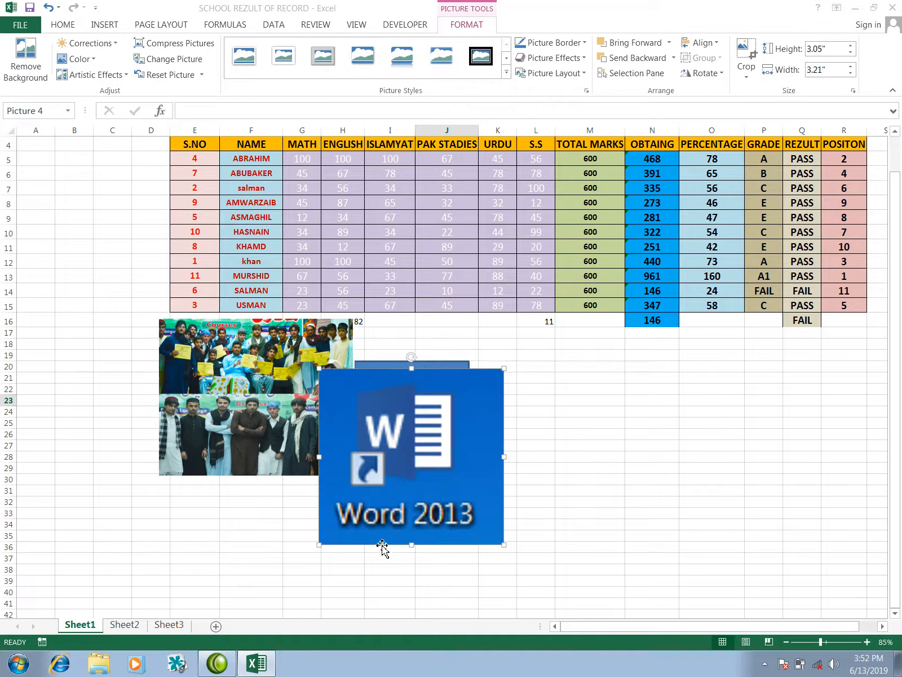
{"action": "key", "text": "Delete"}
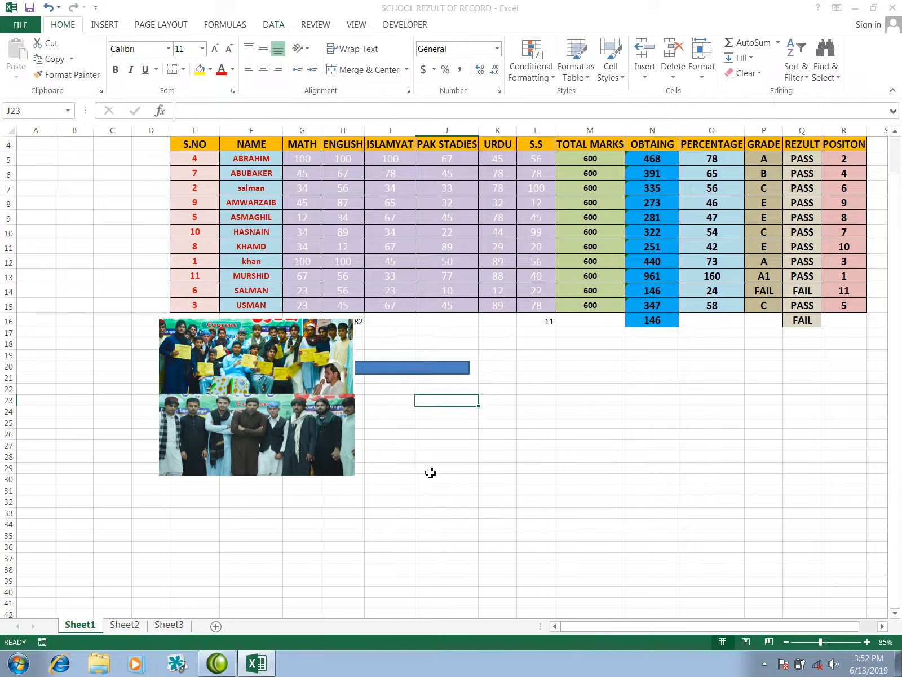
Step: Draw a rounded rectangle about 1.15" high by 6.88" wide below the table beside the picture, and preview the shape styles without applying one
{"action": "left_click", "coordinate": [104, 26]}
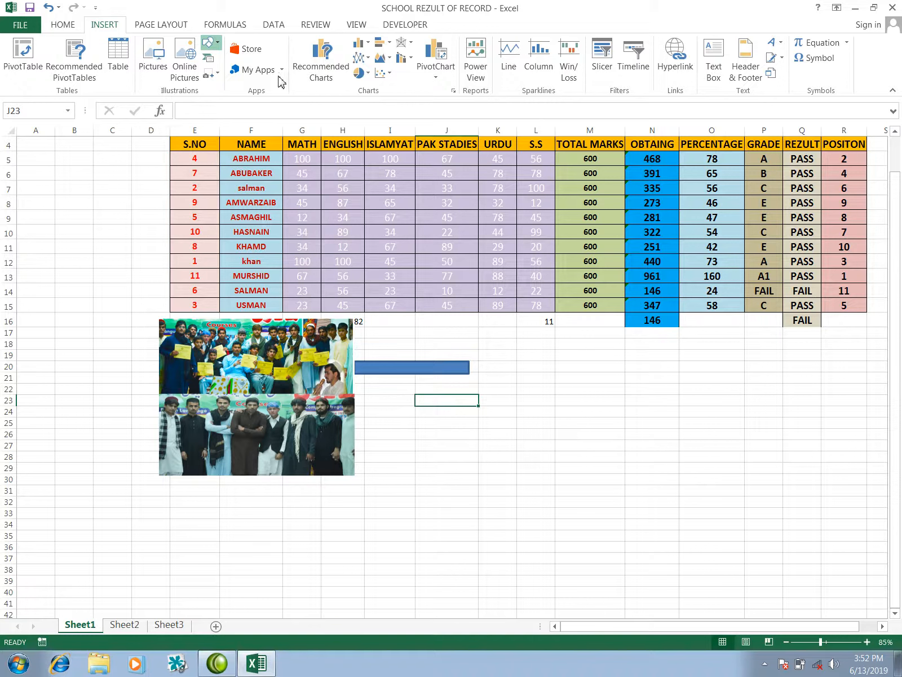
{"action": "mouse_move", "coordinate": [438, 330]}
{"action": "left_mouse_down"}
{"action": "mouse_move", "coordinate": [602, 397]}
{"action": "mouse_move", "coordinate": [842, 387]}
{"action": "left_mouse_up"}
{"action": "mouse_move", "coordinate": [711, 387]}
{"action": "left_mouse_down"}
{"action": "mouse_move", "coordinate": [585, 411]}
{"action": "mouse_move", "coordinate": [626, 430]}
{"action": "left_mouse_up"}
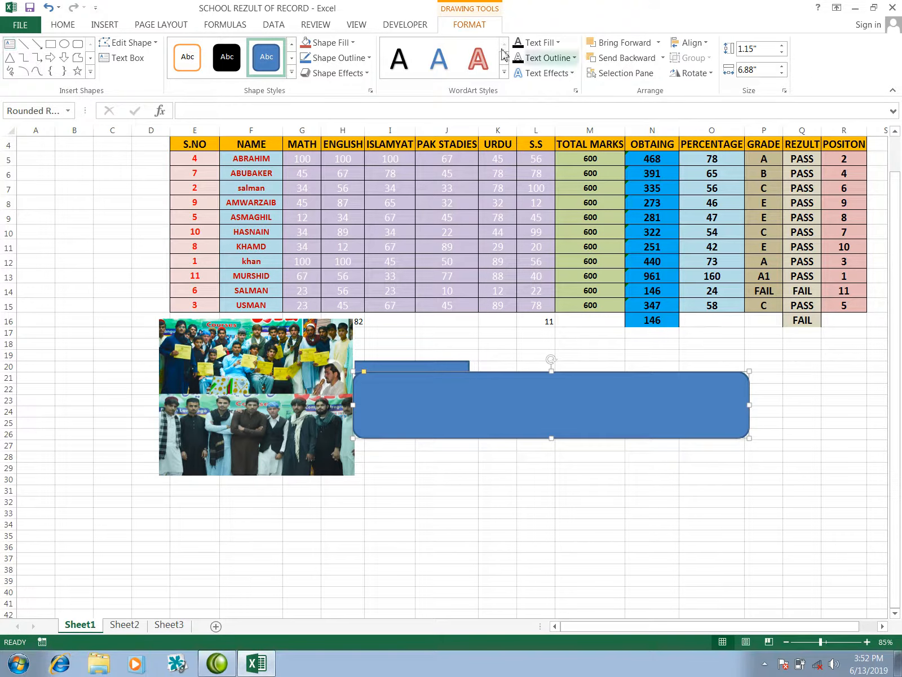
{"action": "left_click", "coordinate": [292, 72]}
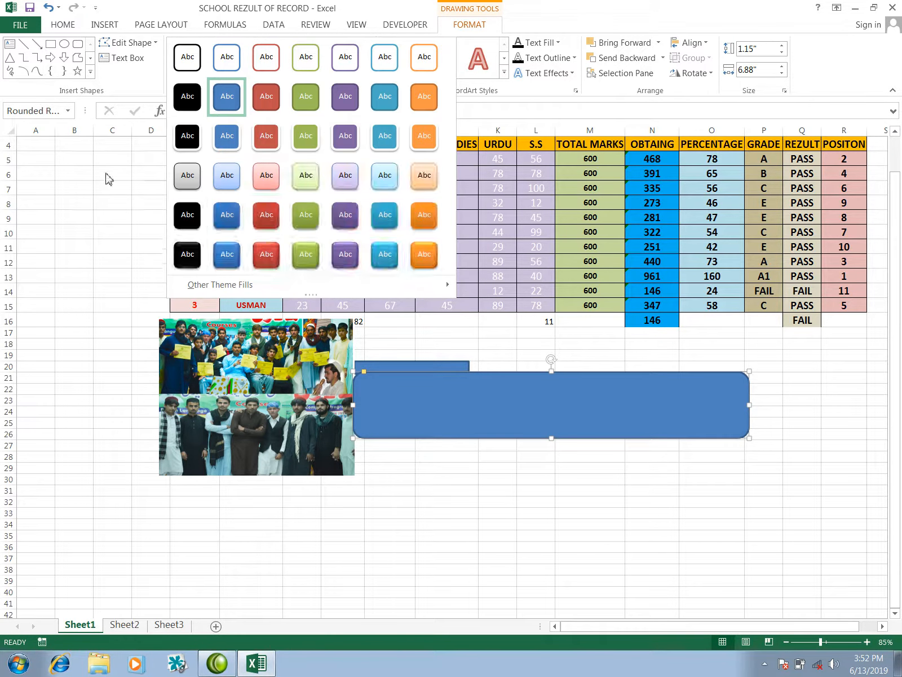
{"action": "left_click", "coordinate": [109, 179]}
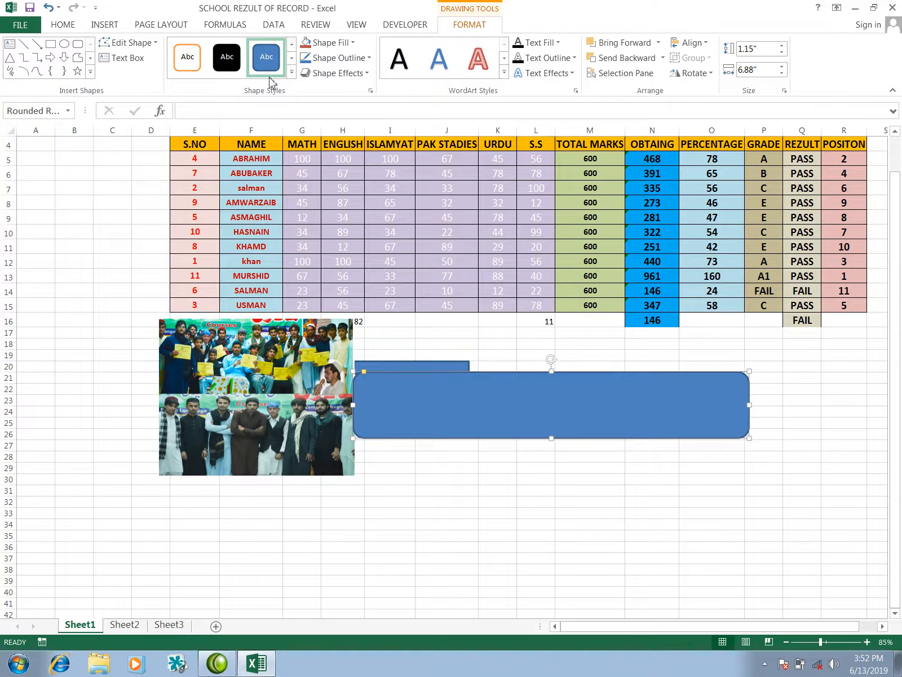
Step: Examine the Process layouts available for a SmartArt graphic, including Phased Process
{"action": "left_click", "coordinate": [111, 26]}
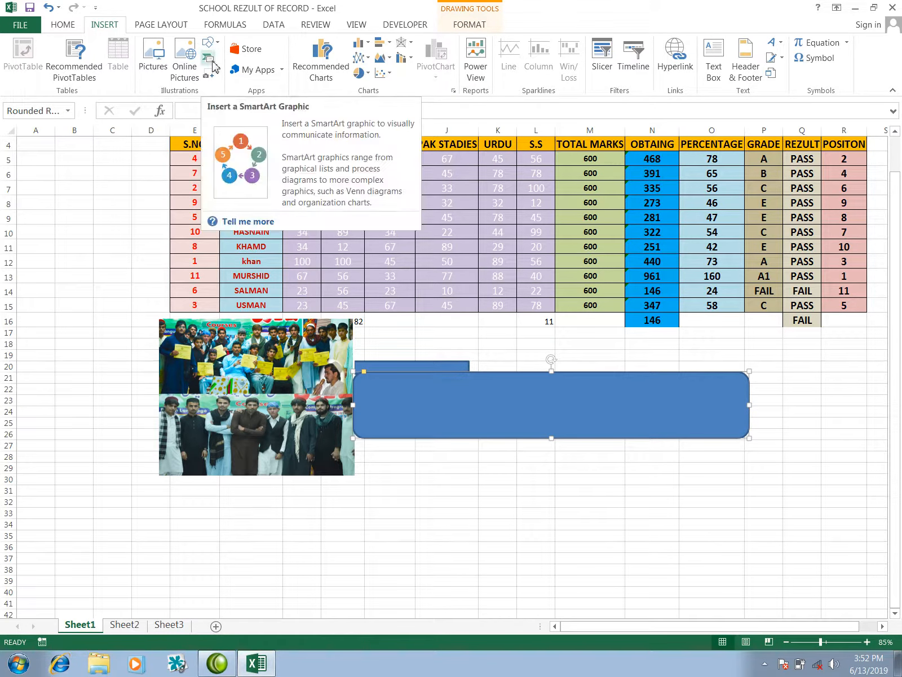
{"action": "left_click", "coordinate": [214, 65]}
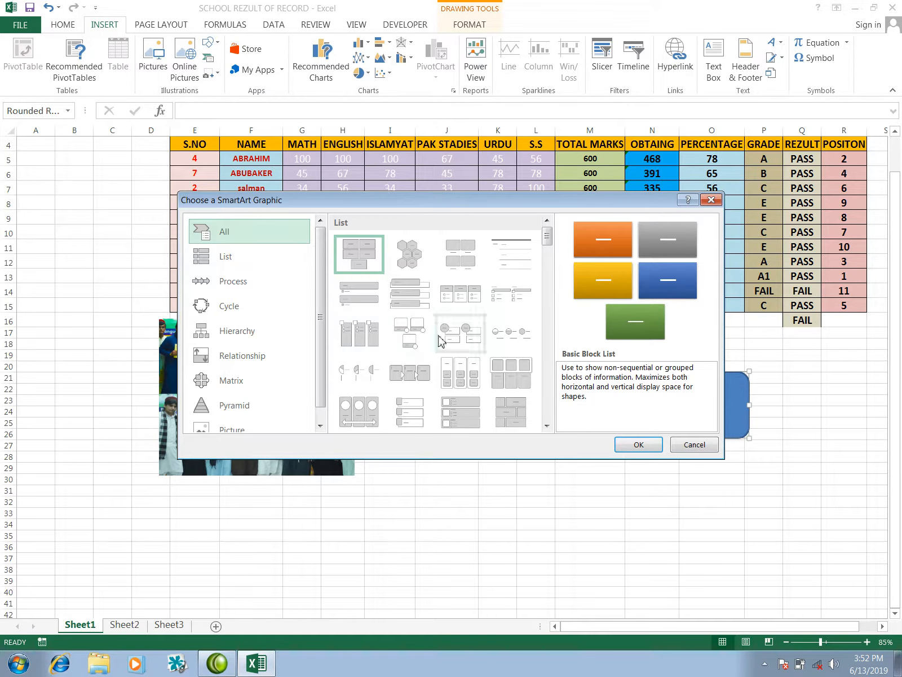
{"action": "left_click", "coordinate": [237, 307]}
{"action": "left_click", "coordinate": [231, 281]}
{"action": "left_click", "coordinate": [410, 278]}
{"action": "left_click", "coordinate": [410, 317]}
{"action": "left_click", "coordinate": [359, 357]}
{"action": "left_click", "coordinate": [359, 395]}
{"action": "left_click", "coordinate": [415, 352]}
{"action": "left_click", "coordinate": [410, 278]}
{"action": "left_click", "coordinate": [511, 356]}
{"action": "left_click", "coordinate": [511, 396]}
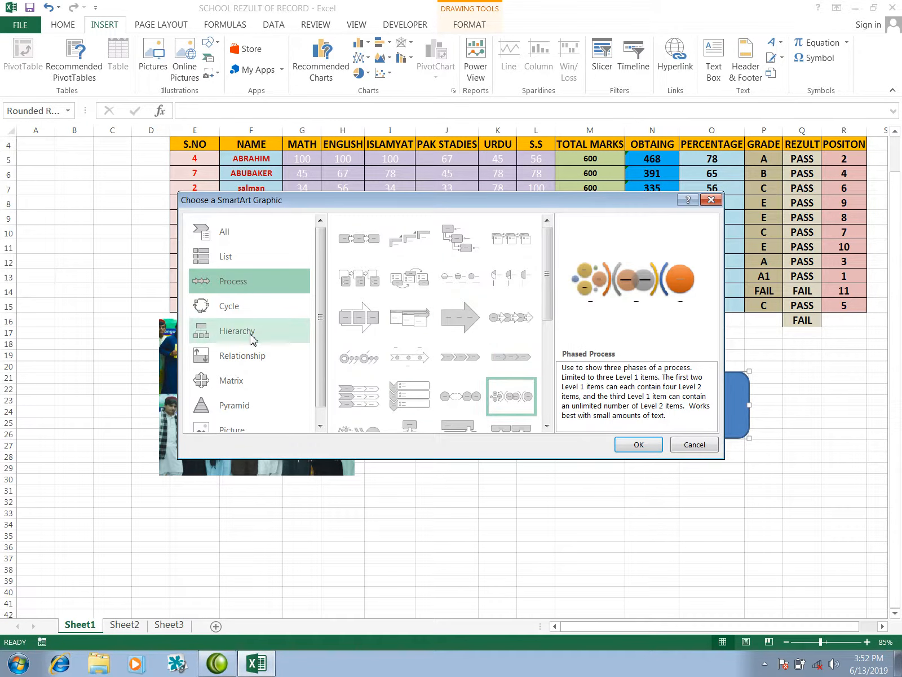
Step: Choose the Cycle category of SmartArt graphics and insert a Basic Cycle diagram
{"action": "left_click", "coordinate": [237, 306]}
{"action": "left_click", "coordinate": [237, 355]}
{"action": "left_click", "coordinate": [226, 380]}
{"action": "left_click", "coordinate": [228, 306]}
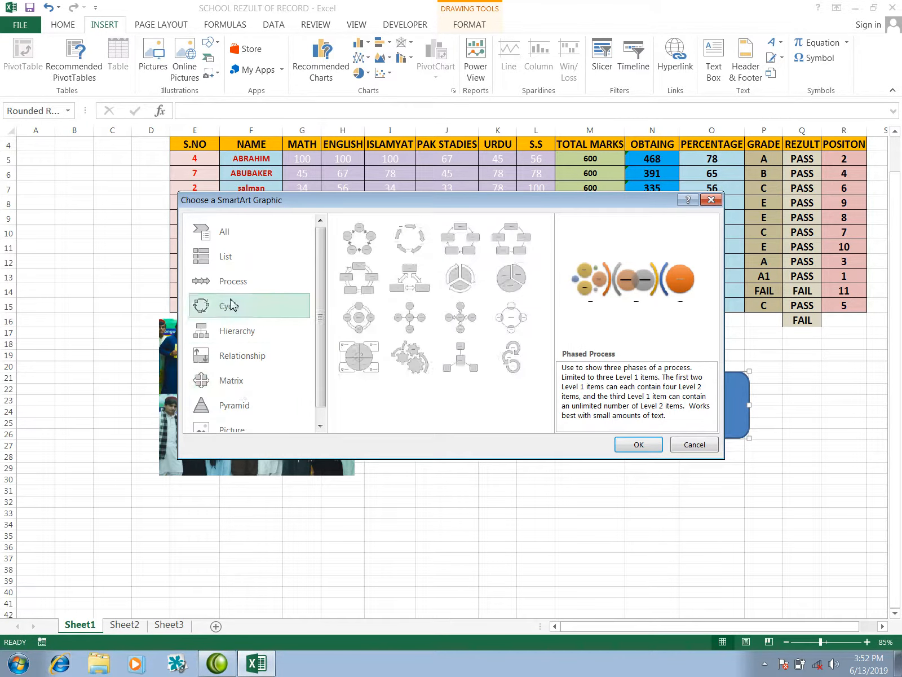
{"action": "left_click", "coordinate": [358, 242]}
{"action": "left_click", "coordinate": [652, 445]}
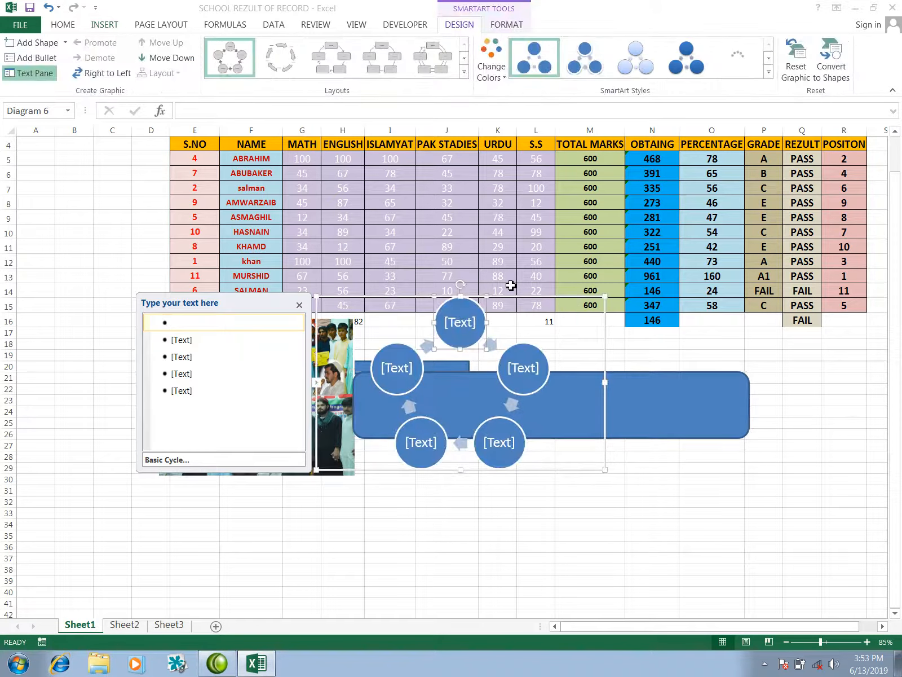
Step: Apply a 3-D SmartArt style to the cycle diagram and deselect it by selecting cell O19
{"action": "left_click", "coordinate": [768, 72]}
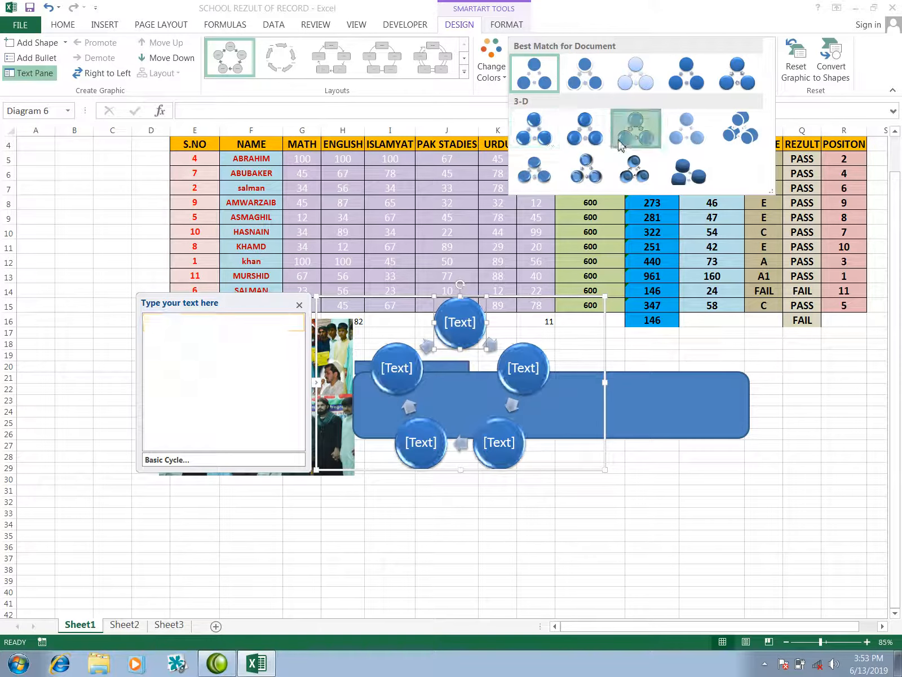
{"action": "left_click", "coordinate": [635, 129]}
{"action": "left_click", "coordinate": [579, 130]}
{"action": "left_click", "coordinate": [539, 361]}
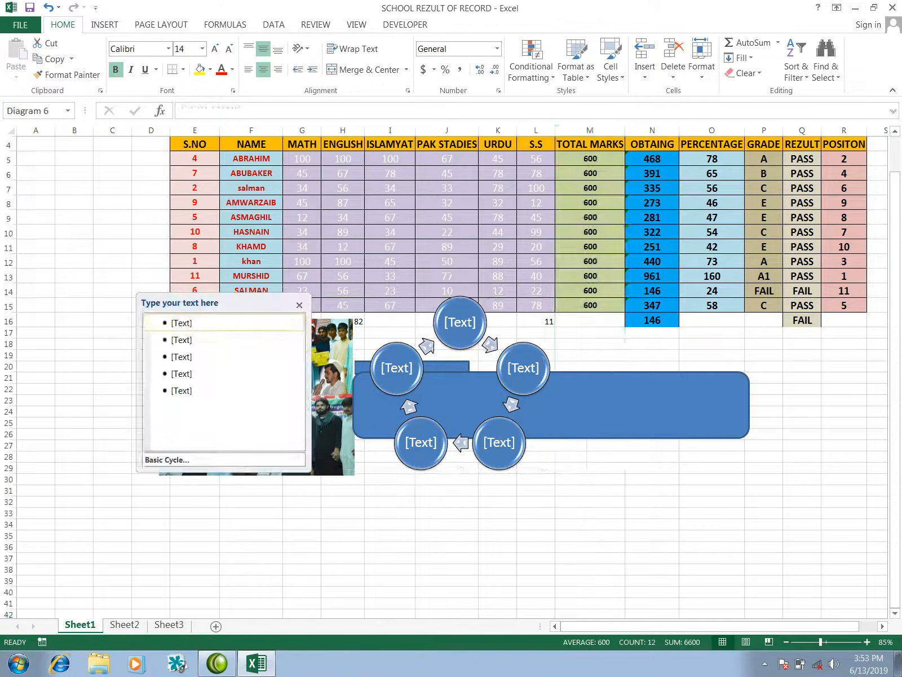
{"action": "left_click", "coordinate": [707, 357]}
Step: Return to the result table and select the NAME header in cell F4
{"action": "left_click", "coordinate": [107, 26]}
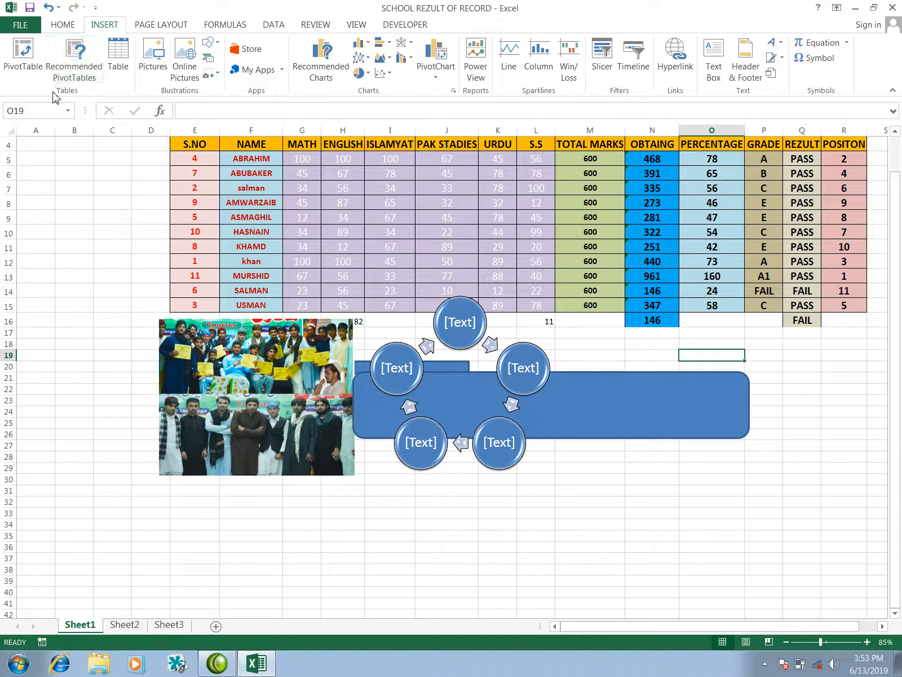
{"action": "left_click", "coordinate": [202, 198]}
{"action": "scroll", "coordinate": [240, 199], "scroll_direction": "up", "scroll_amount": 1}
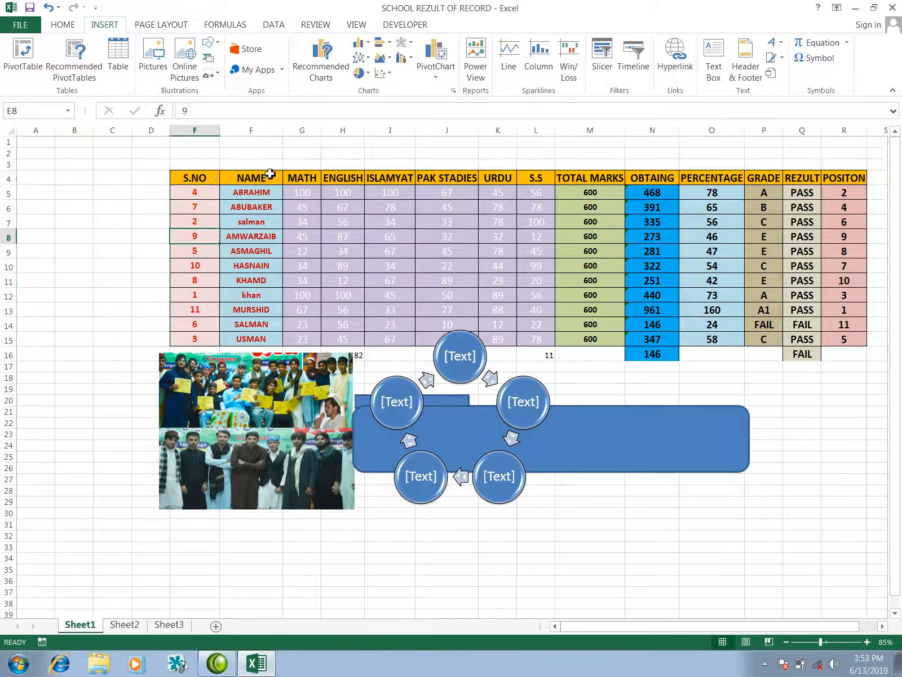
{"action": "left_click", "coordinate": [270, 178]}
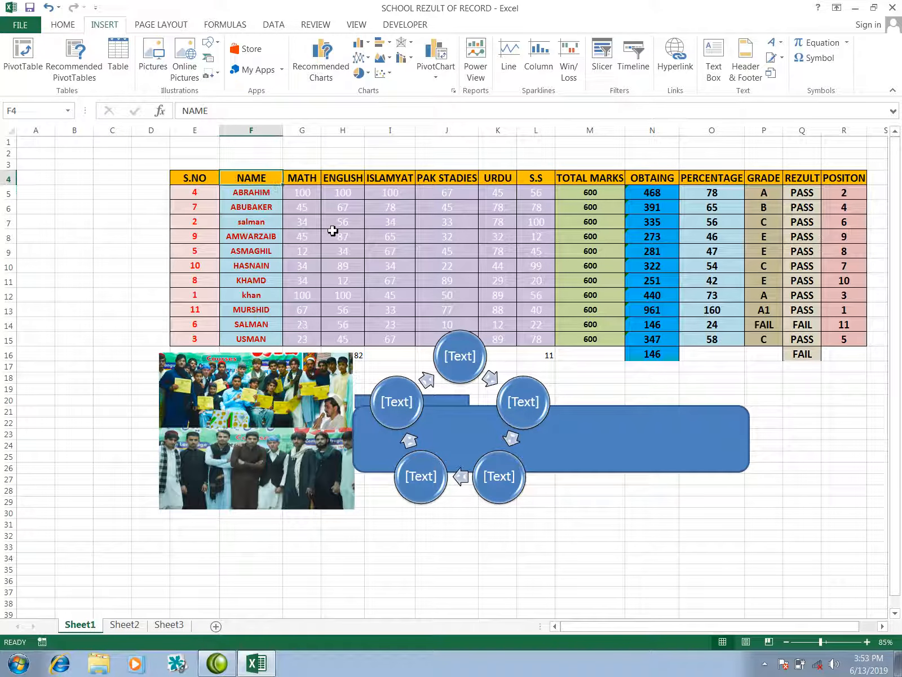